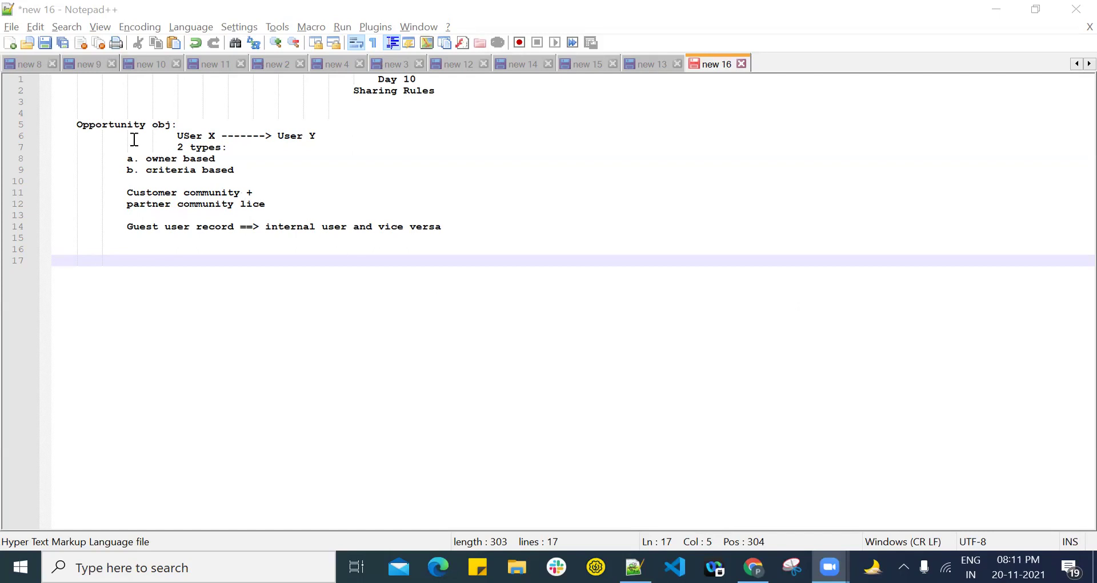
Review the Opportunity sharing example in the notes, highlighting the object name, User X and User Y.
click(86, 124)
double_click(87, 123)
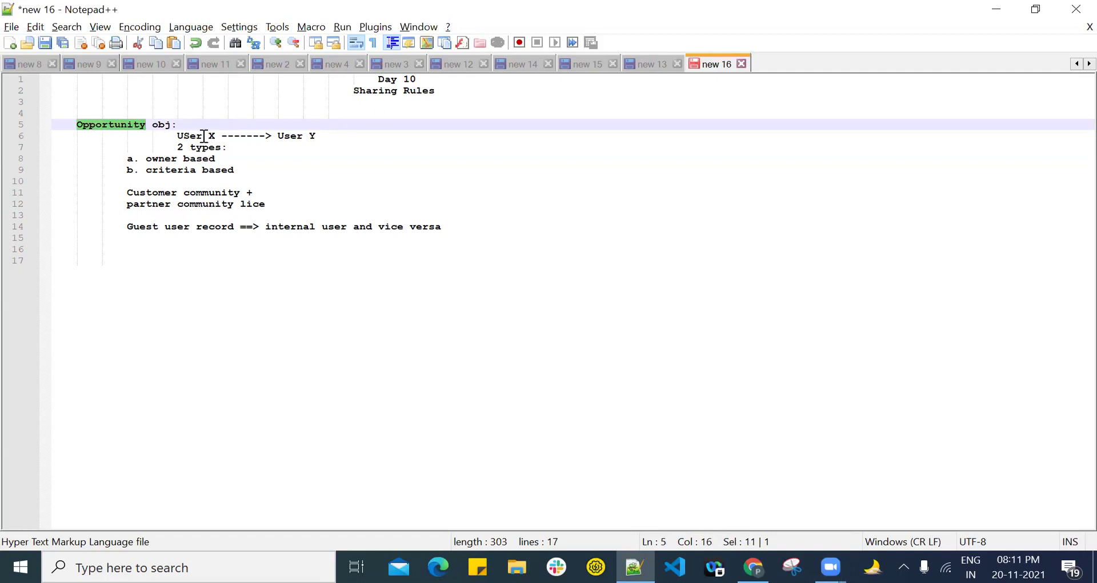
drag(179, 135, 217, 136)
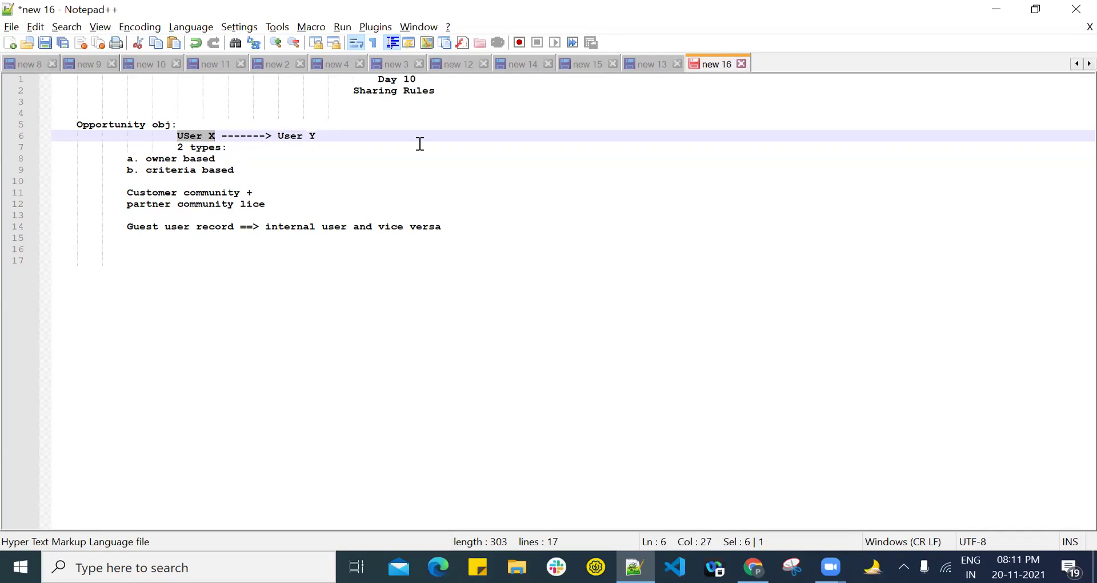
drag(277, 136, 319, 137)
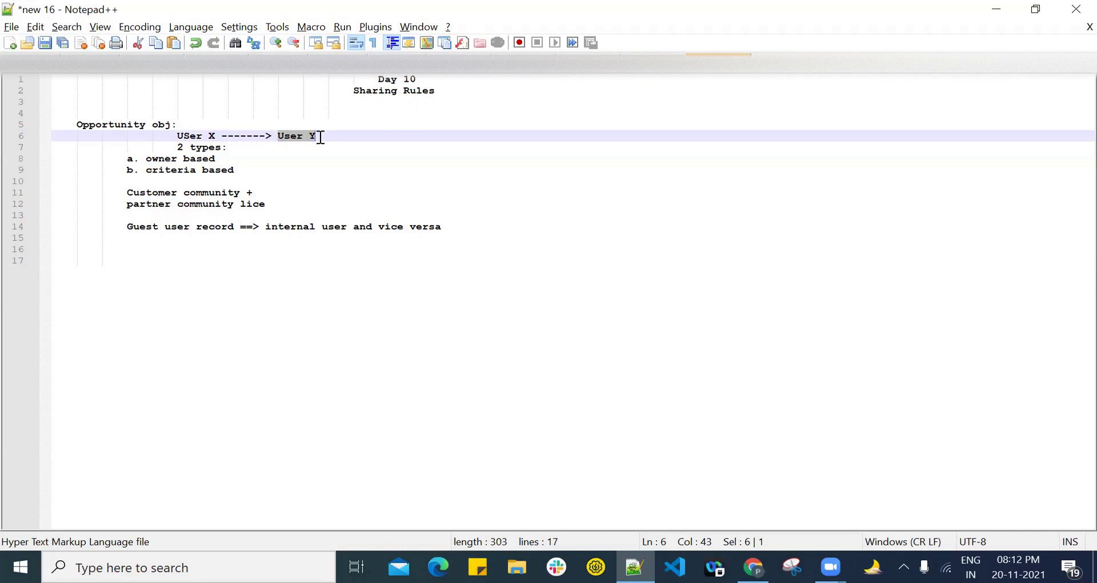
drag(170, 136, 218, 137)
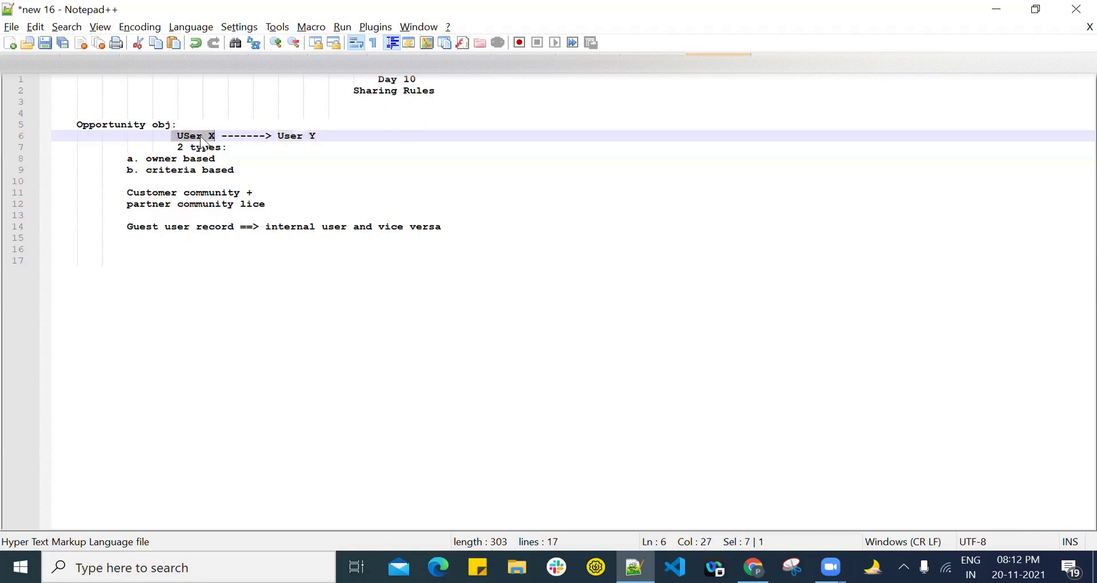
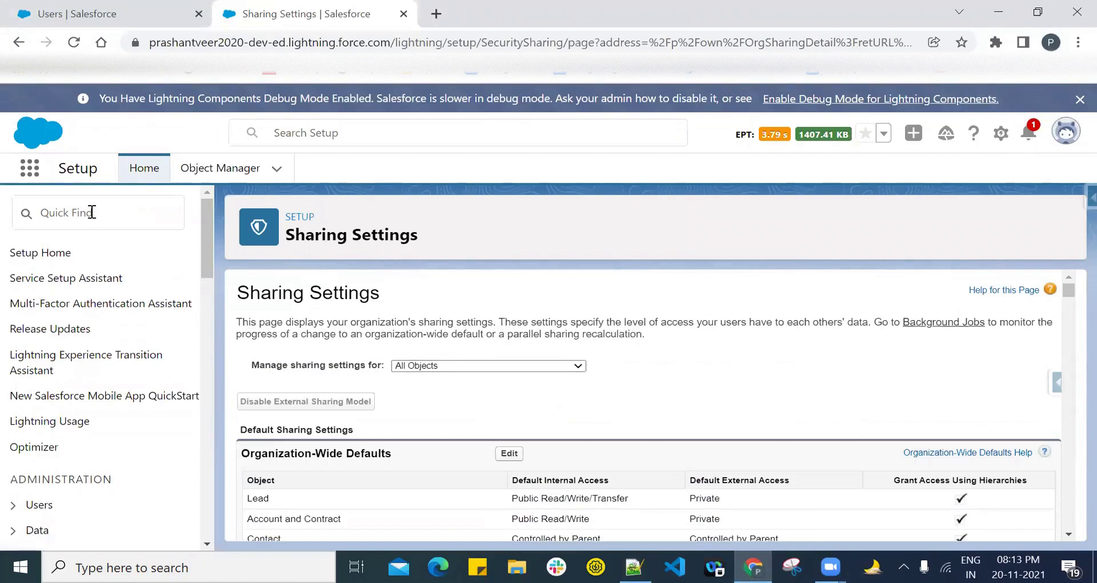
Start a new Opportunity sharing rule from the Sharing Settings page in Salesforce Setup.
scroll(479, 296, down, 20)
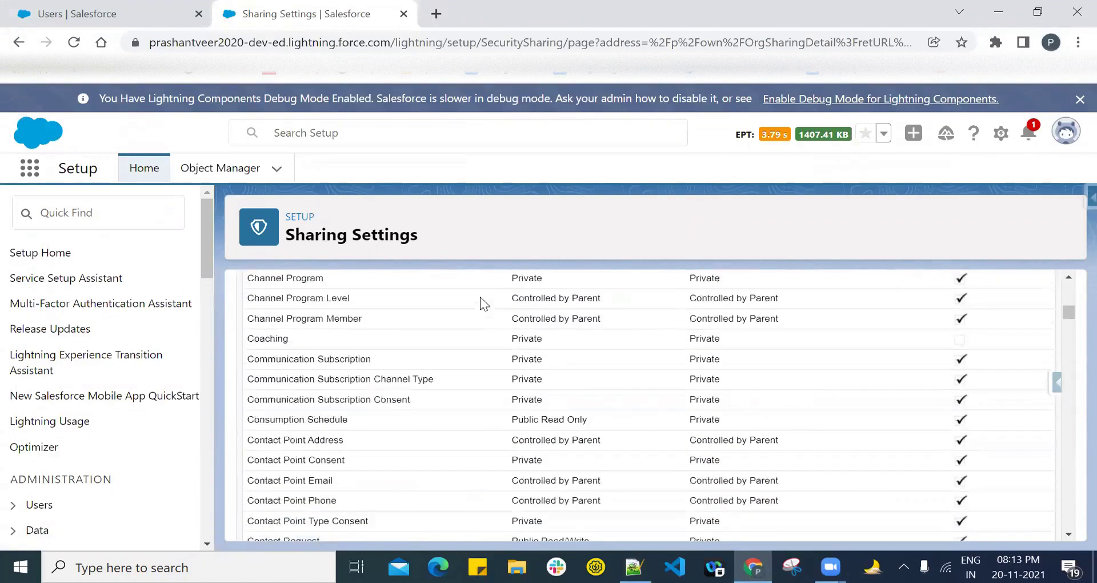
scroll(480, 297, down, 15)
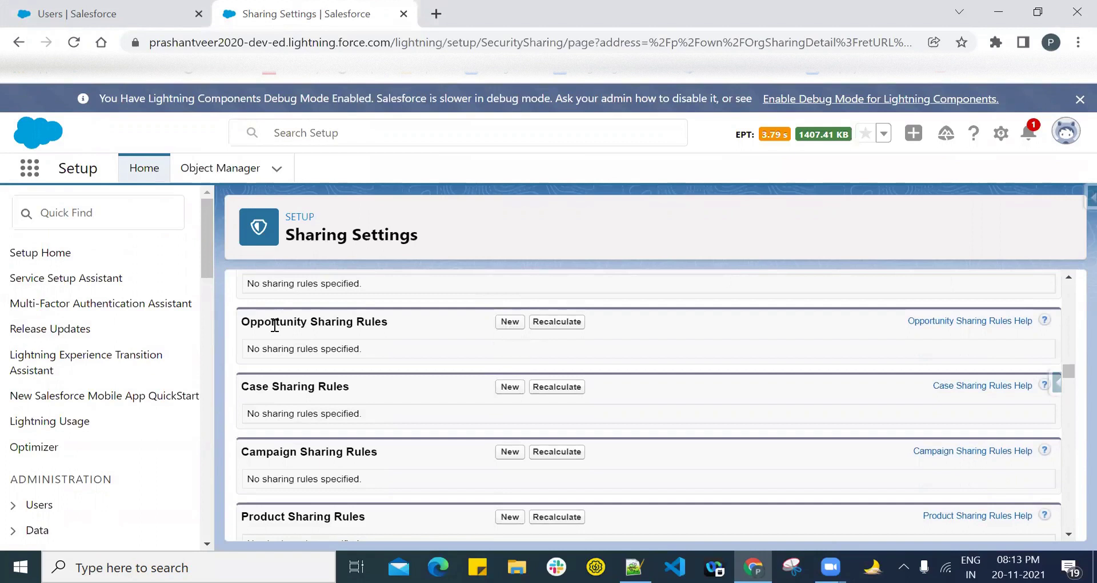
click(508, 321)
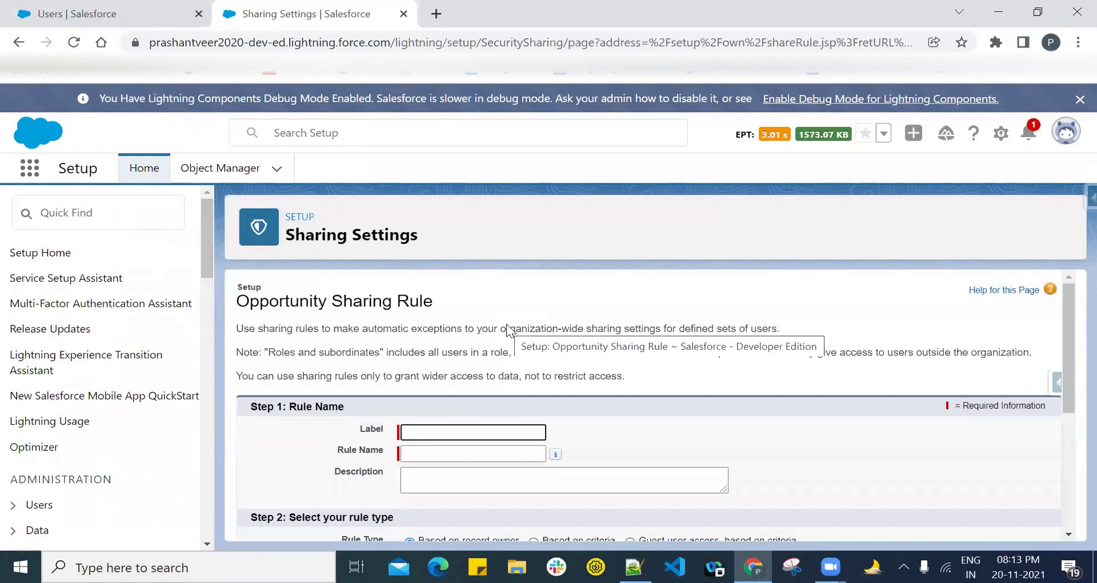
Examine the sharing rule form's rule types, sharing fields and the owner categories offered for opportunities.
scroll(501, 323, down, 2)
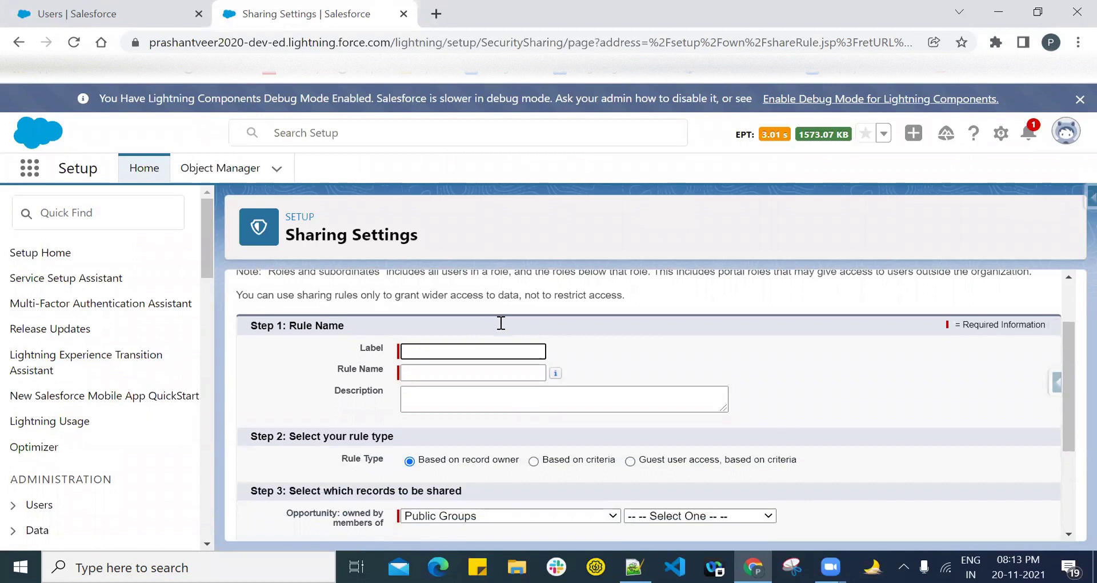
scroll(548, 322, down, 4)
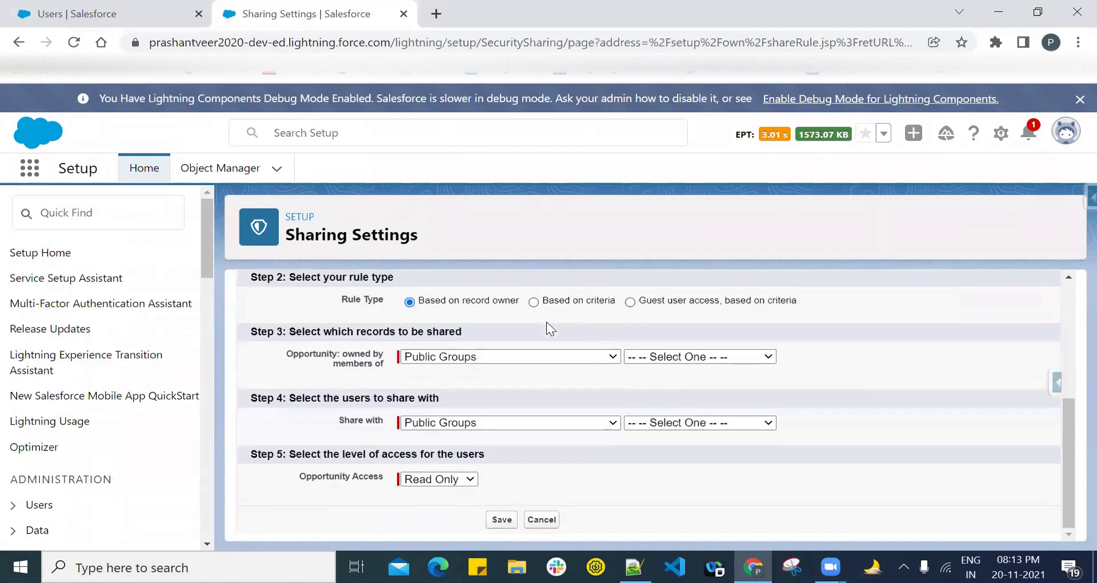
scroll(548, 325, up, 2)
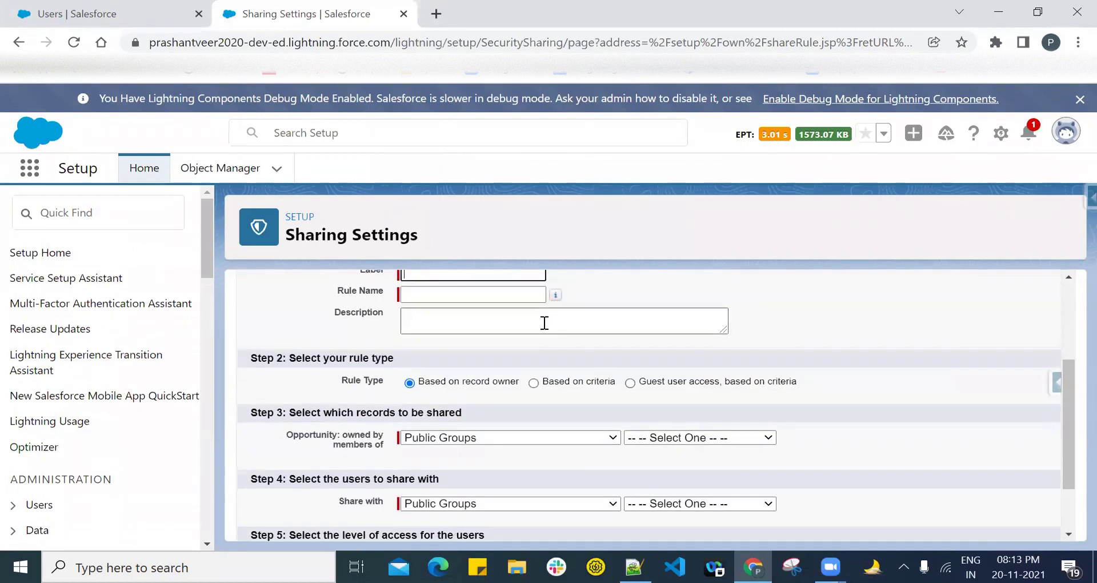
scroll(566, 361, down, 2)
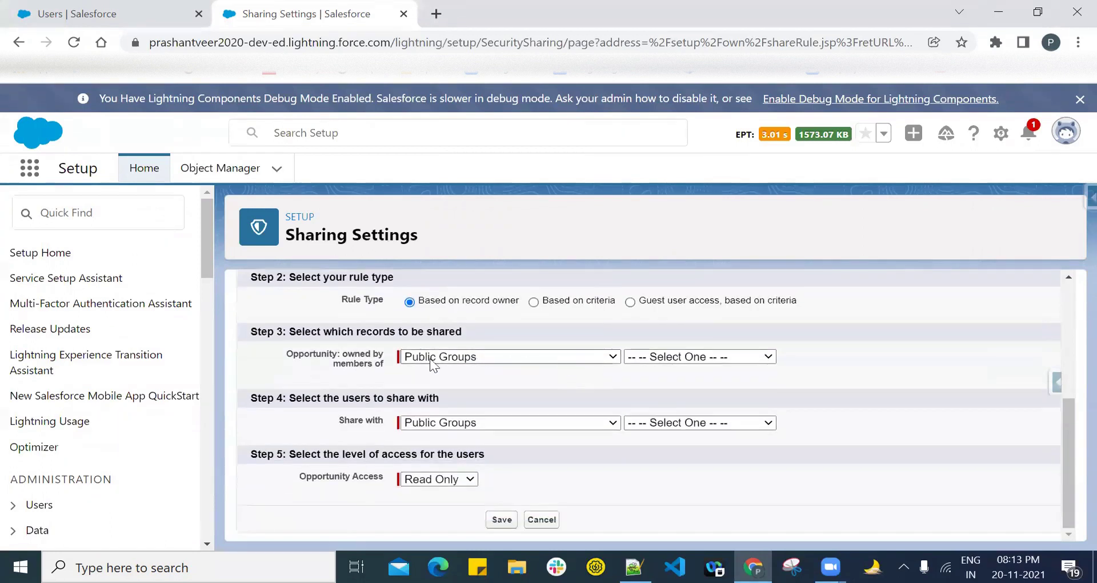
click(467, 356)
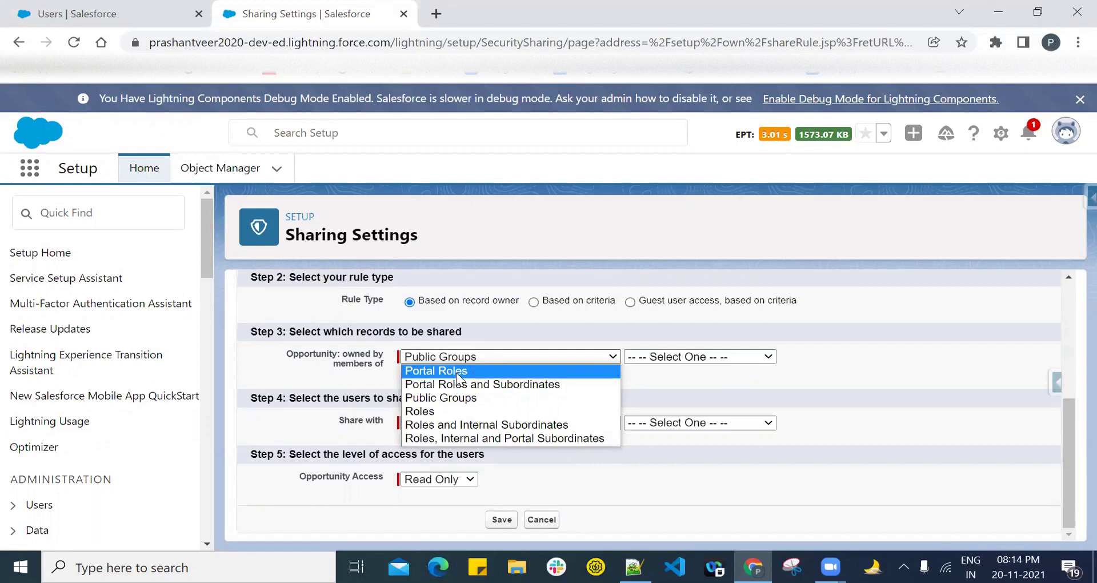
click(576, 337)
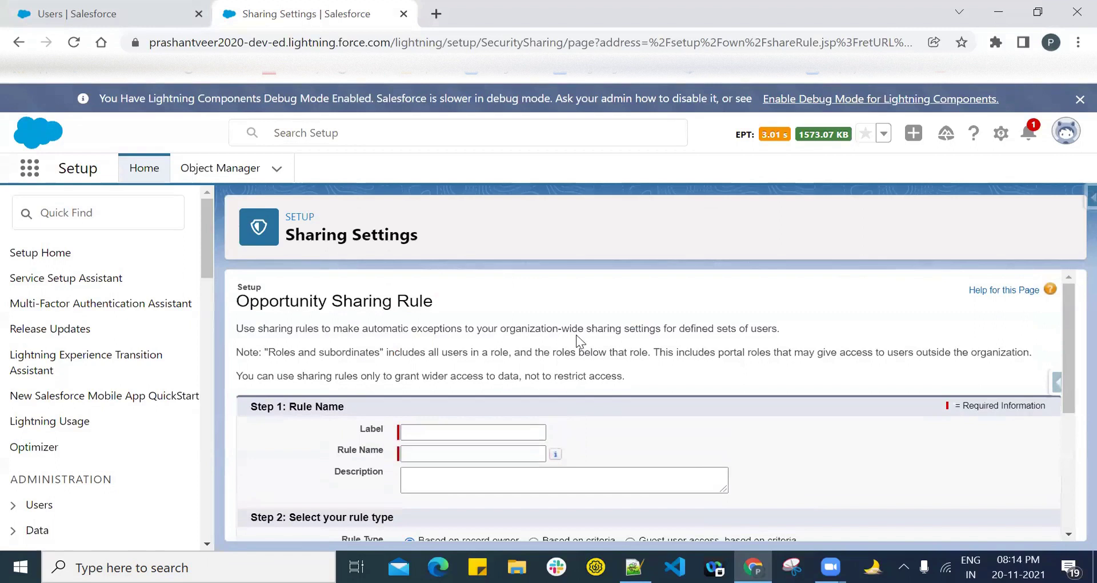
Duplicate the Sharing Settings browser tab and look through the settings and sharing rule sections in the copy.
right_click(367, 23)
click(418, 142)
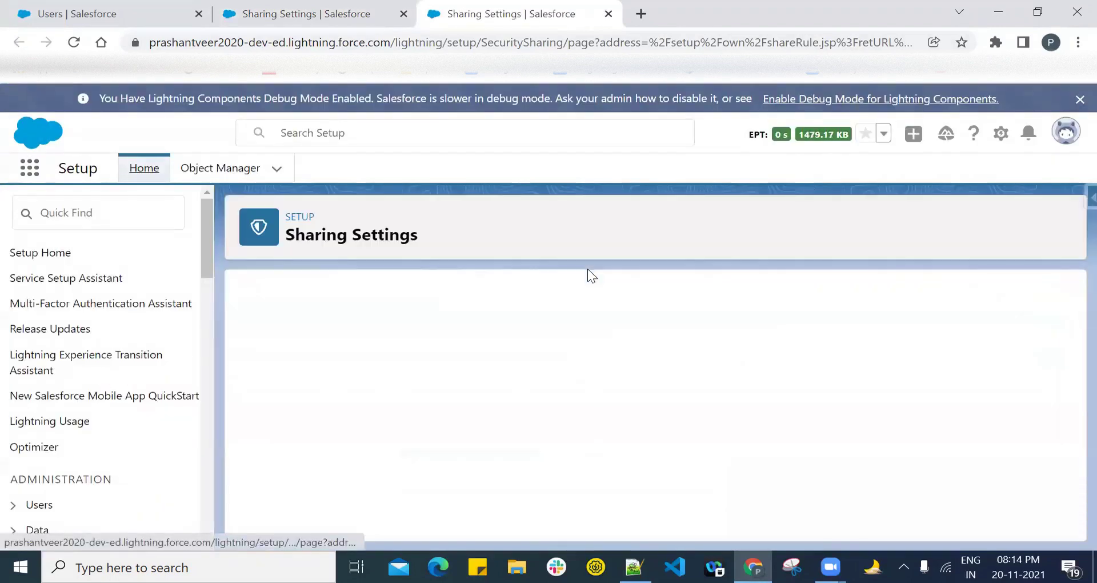
scroll(572, 308, down, 5)
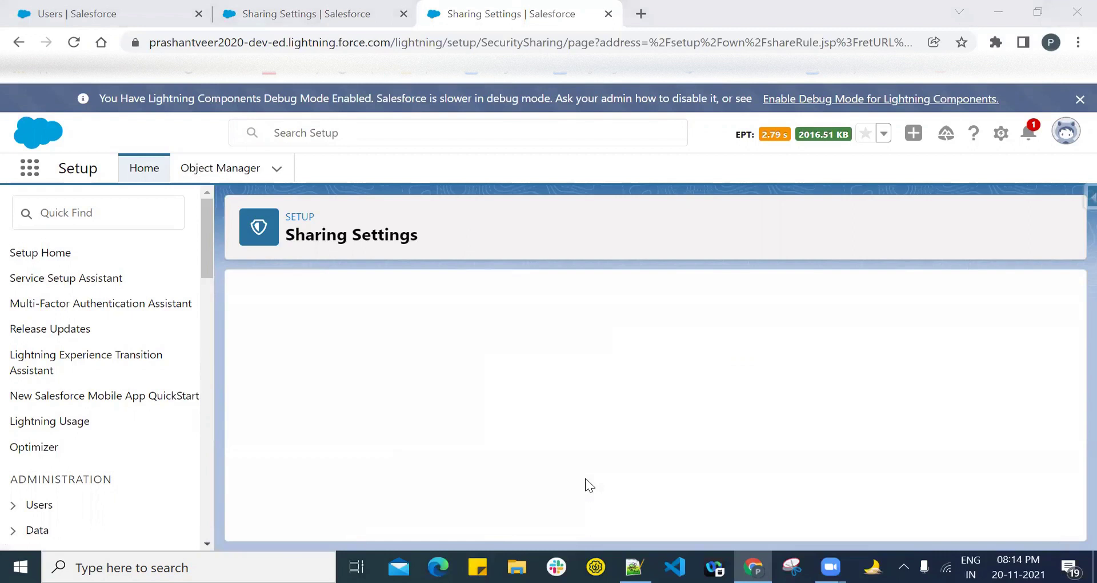
scroll(589, 332, down, 15)
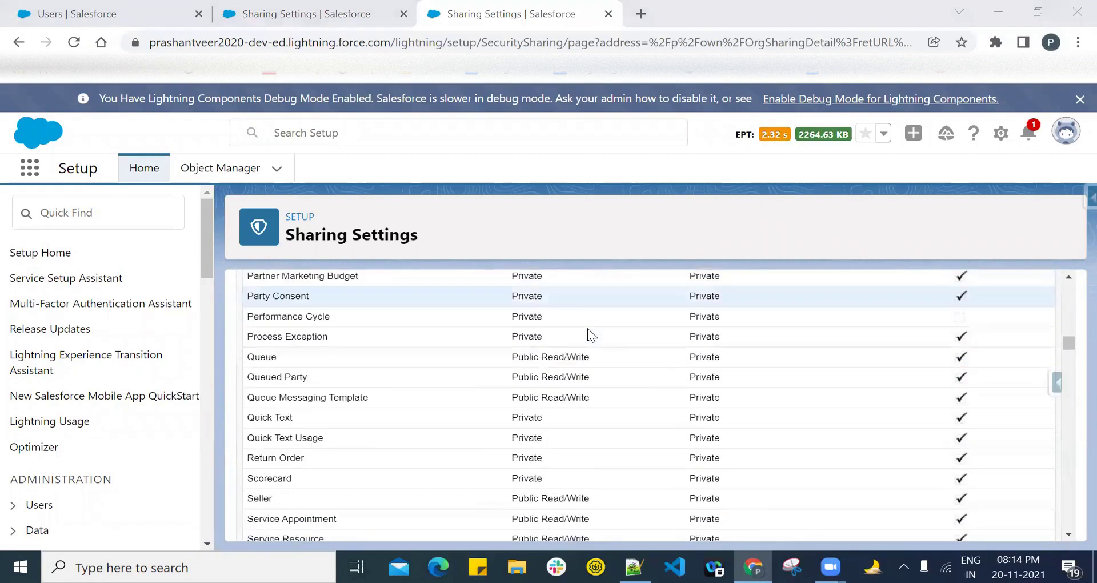
scroll(588, 333, up, 3)
scroll(566, 345, down, 1)
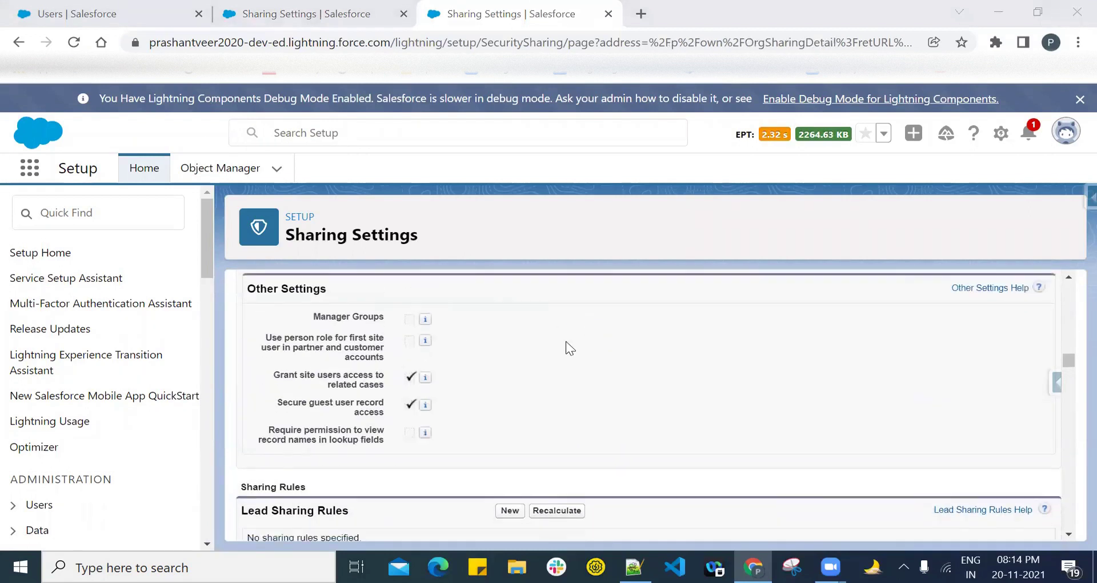
scroll(566, 345, down, 4)
scroll(451, 348, up, 5)
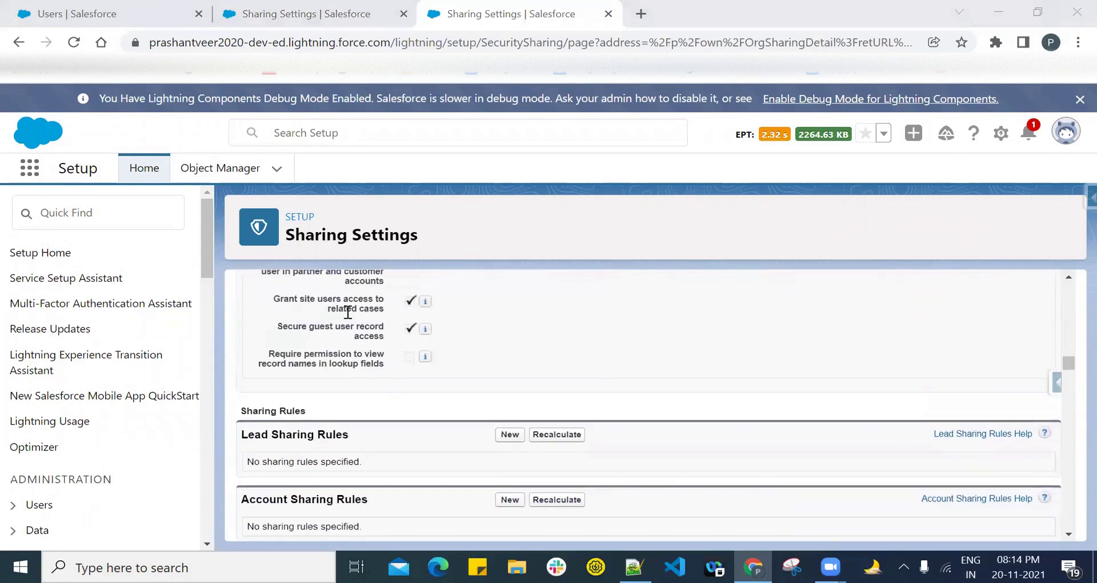
scroll(370, 324, up, 1)
scroll(155, 323, down, 2)
scroll(153, 325, down, 3)
scroll(399, 335, down, 12)
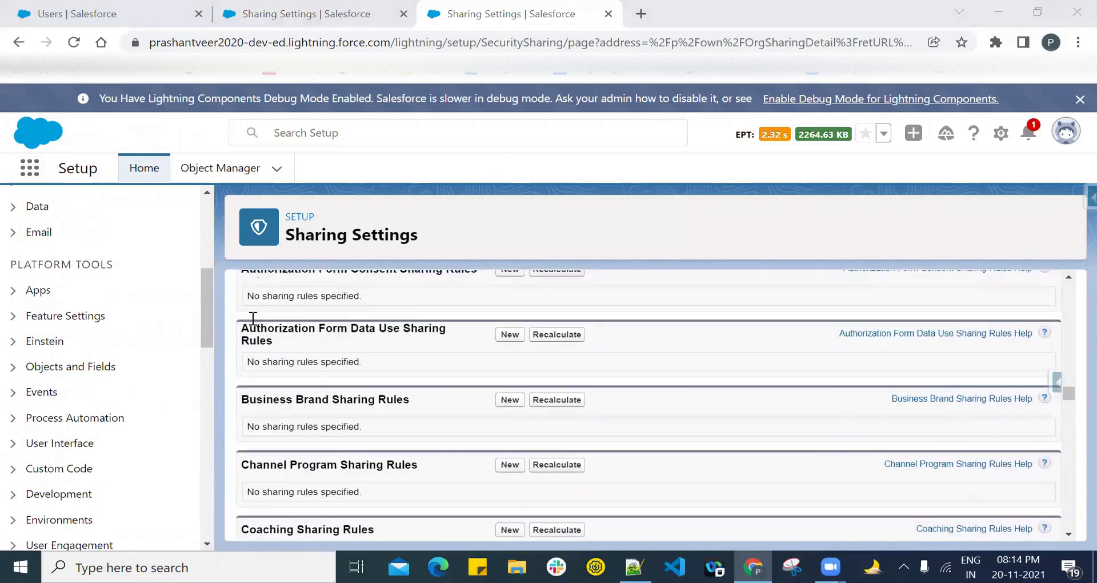
Find "user" in the Setup navigation and open the Users page.
scroll(176, 286, up, 5)
click(91, 214)
text(user)
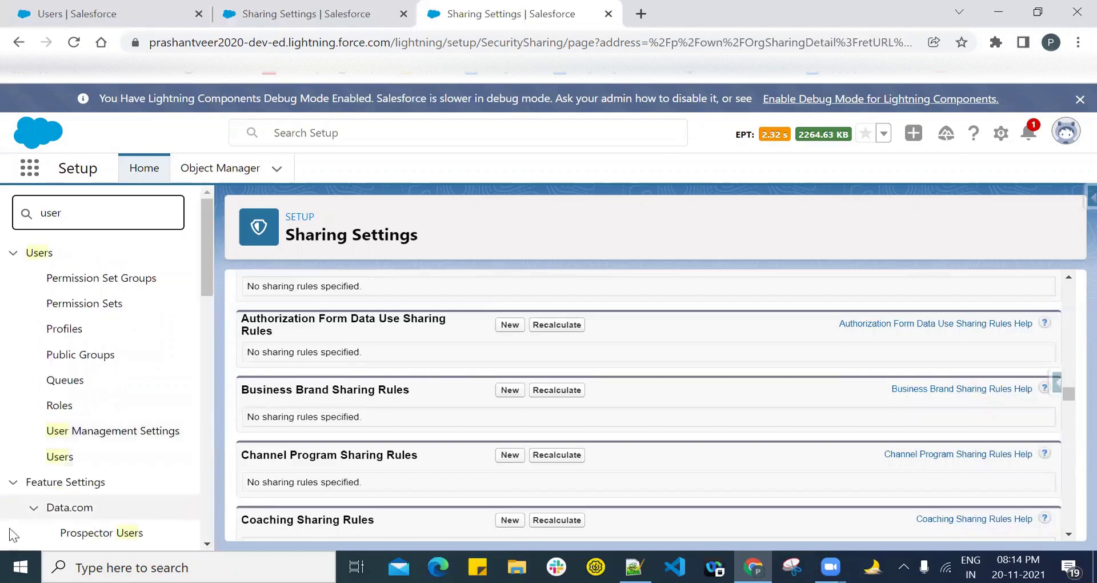
click(62, 455)
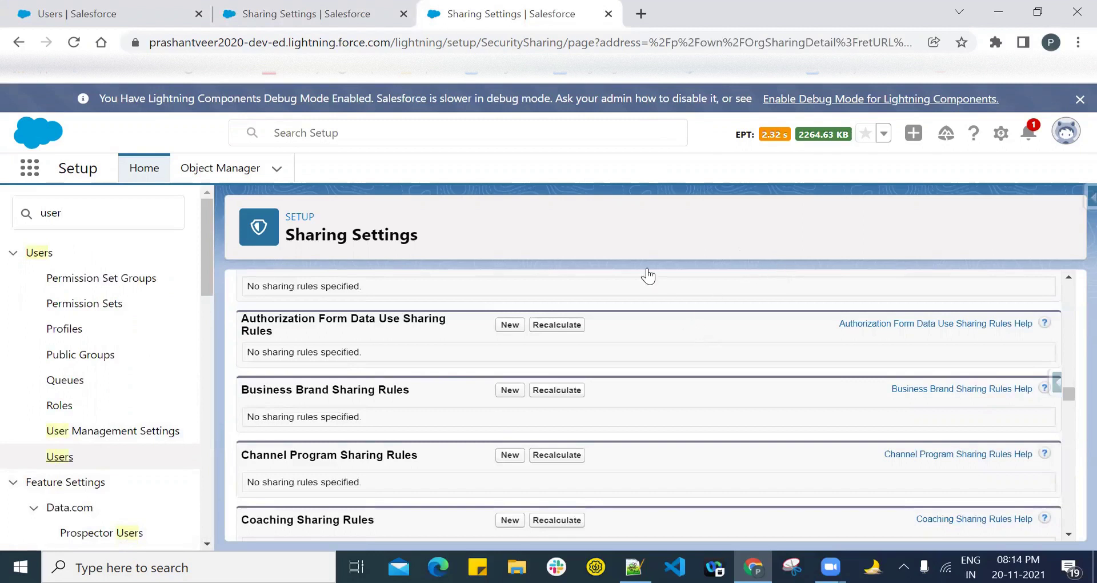
click(63, 457)
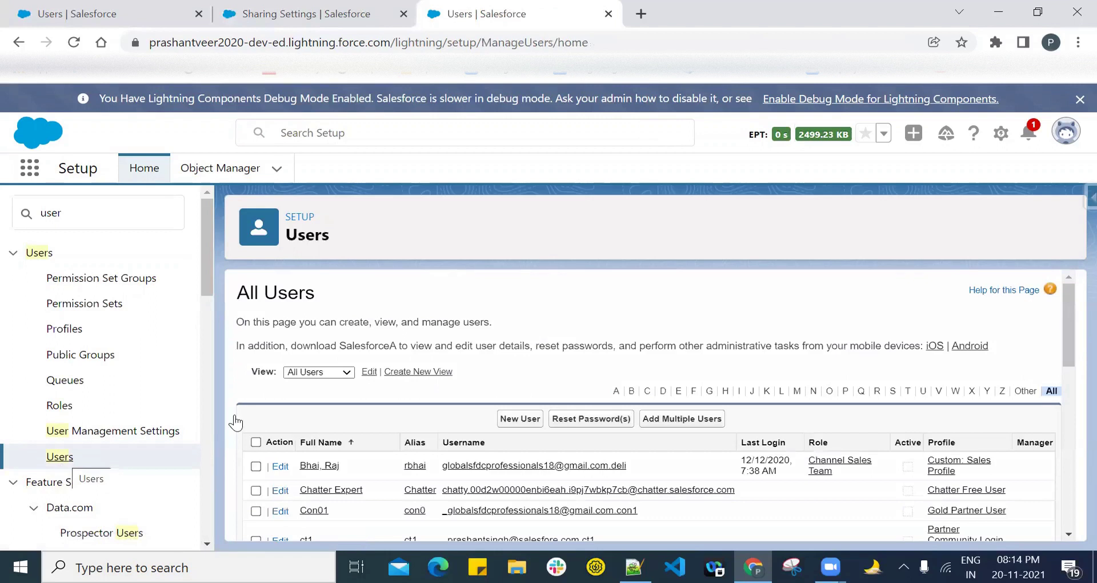
Examine the partner roles and profiles assigned in the All Users list and return to the Opportunity sharing rule form.
scroll(671, 320, down, 3)
scroll(672, 319, down, 2)
scroll(667, 315, down, 2)
scroll(667, 315, up, 2)
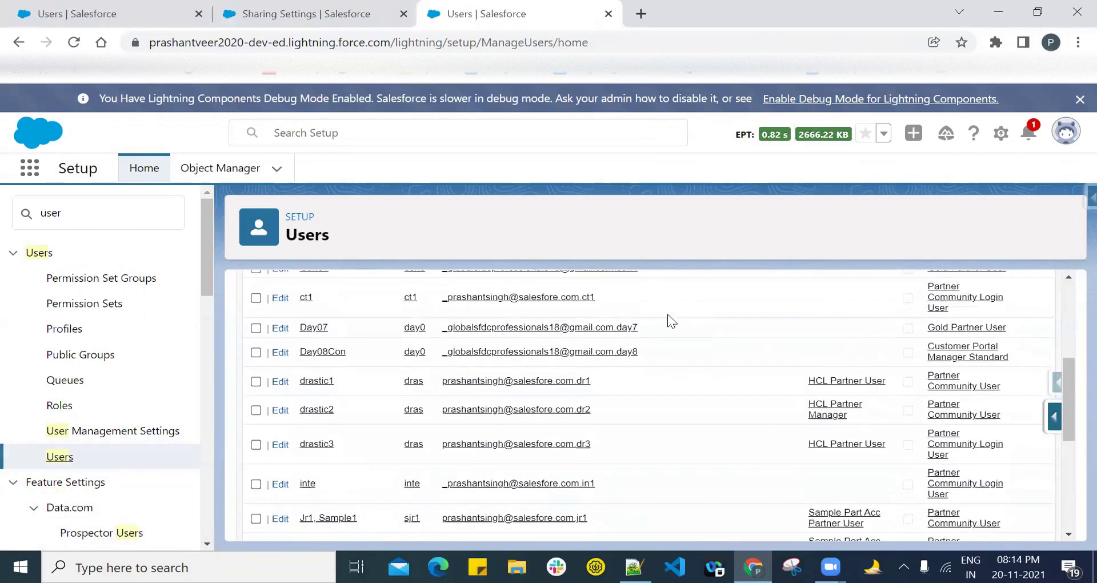
scroll(667, 313, up, 4)
scroll(666, 317, down, 3)
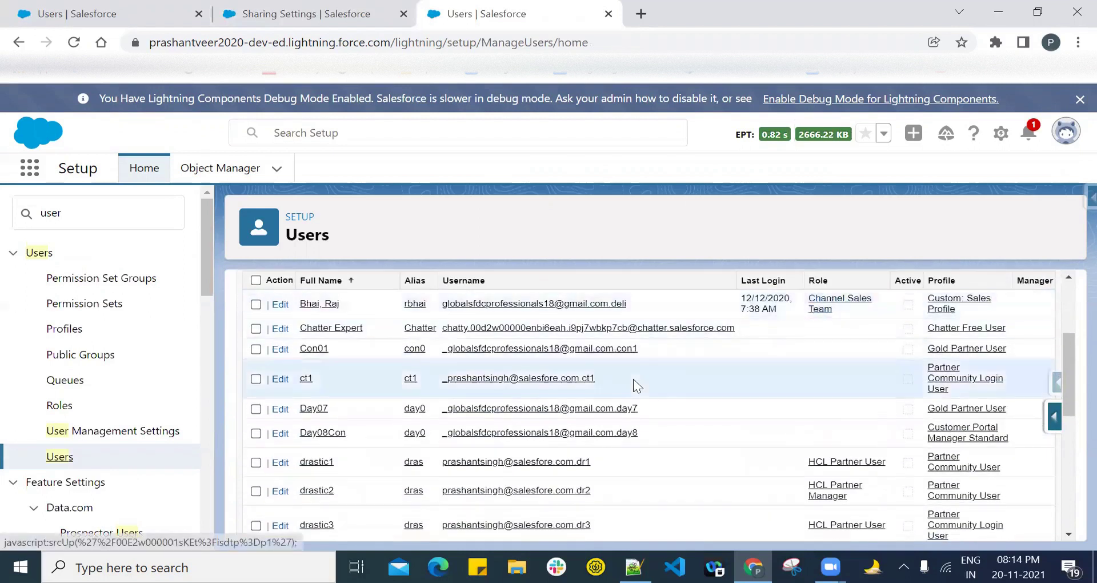
scroll(637, 386, down, 1)
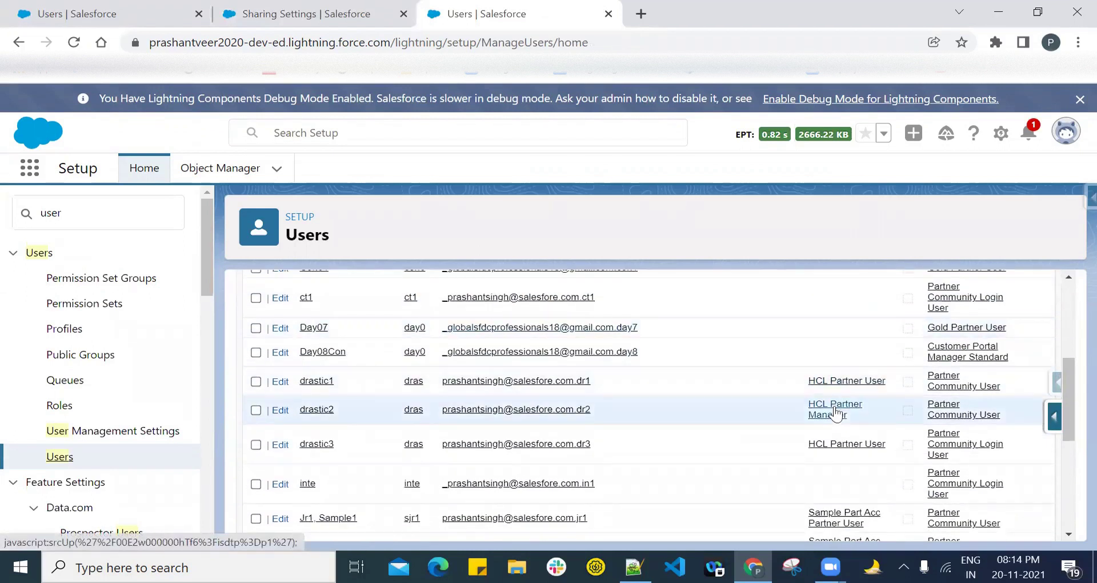
scroll(835, 412, down, 1)
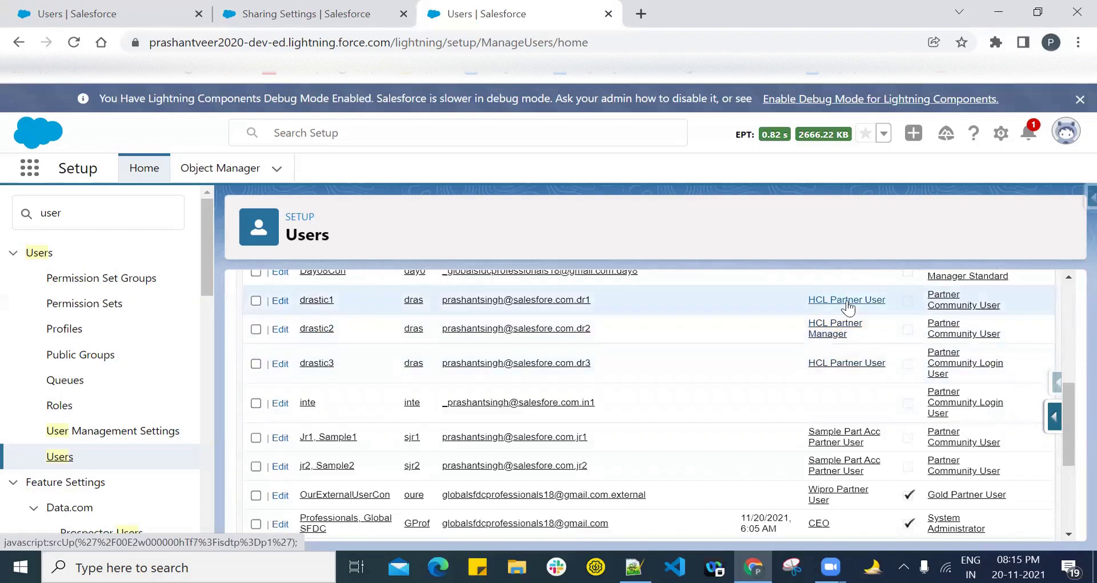
scroll(836, 352, down, 1)
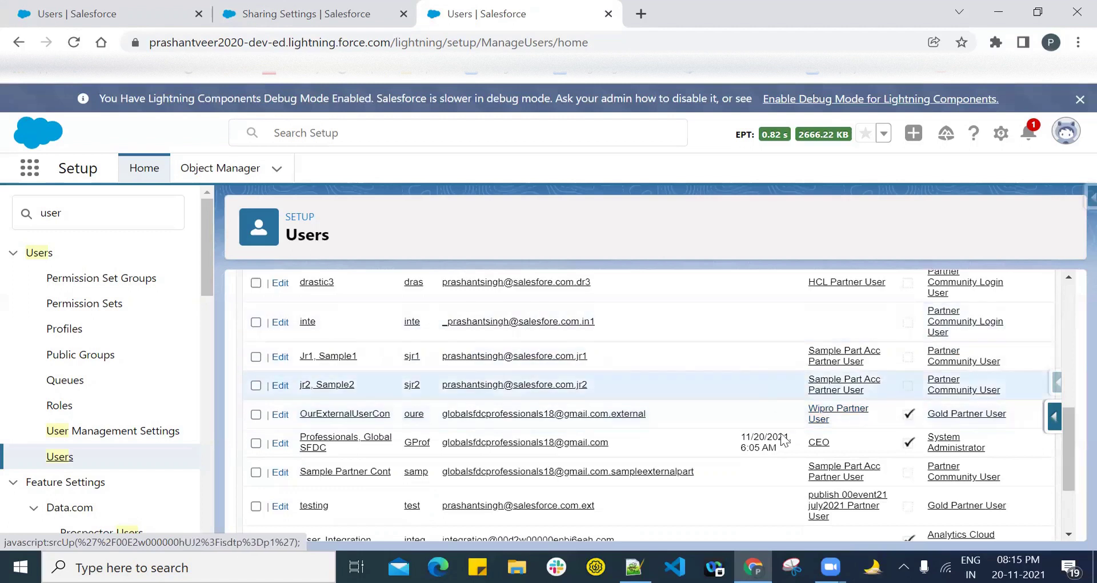
click(287, 9)
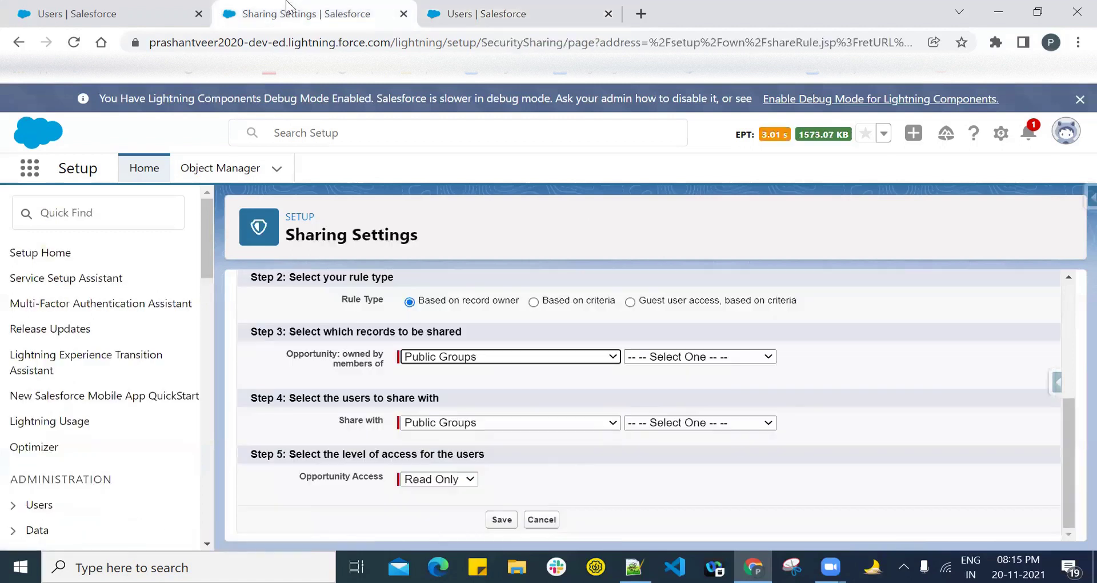
Set the rule to share opportunities owned by members of Portal Roles, HCL Partner Manager.
click(477, 357)
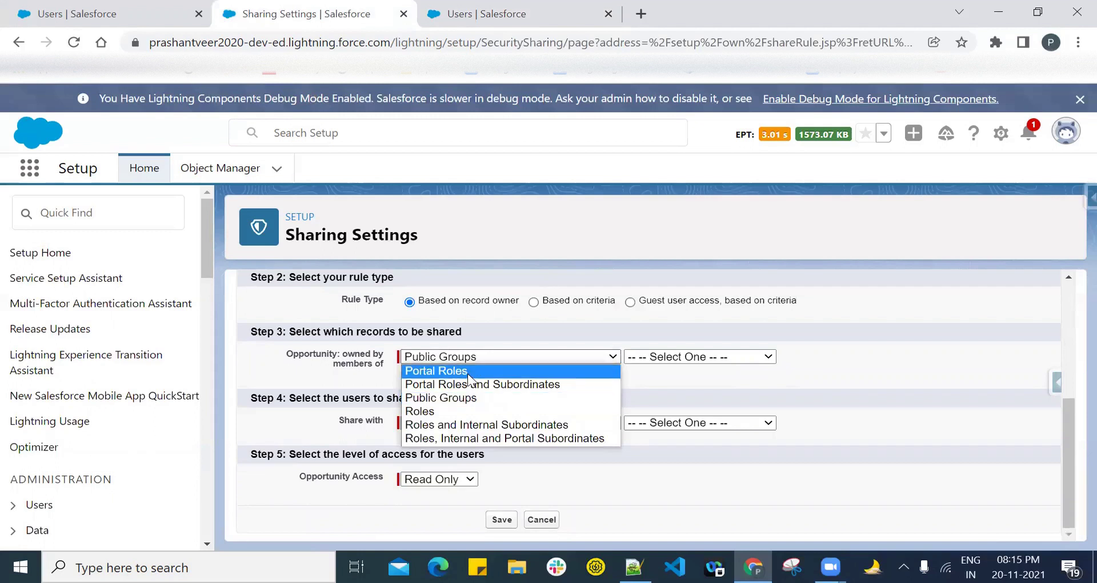
click(467, 371)
click(664, 357)
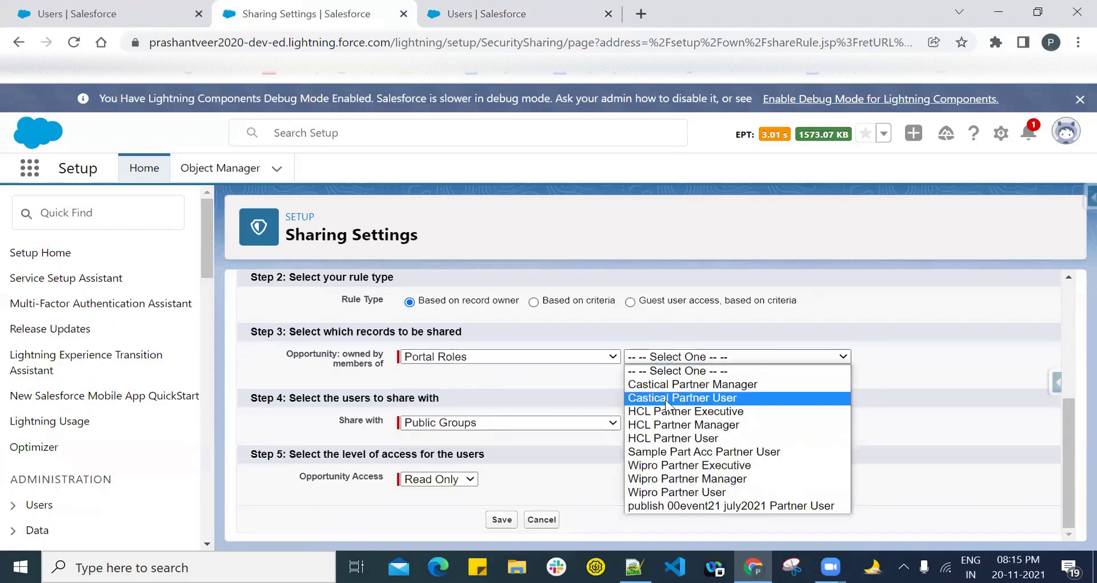
click(670, 431)
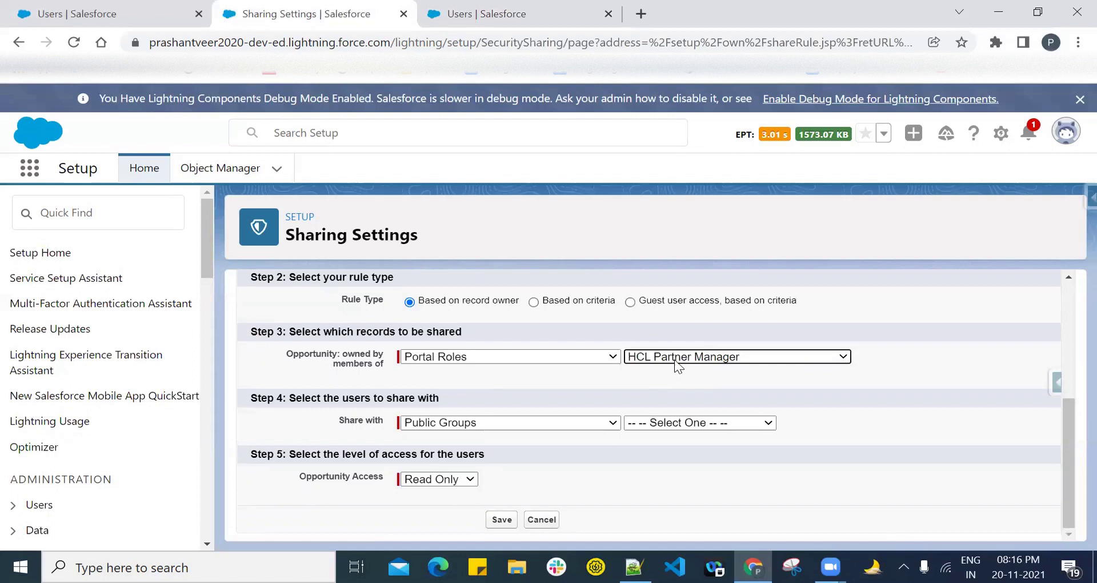
Change the opportunity owners to Portal Roles and Subordinates with HCL Partner Manager as the role.
click(495, 355)
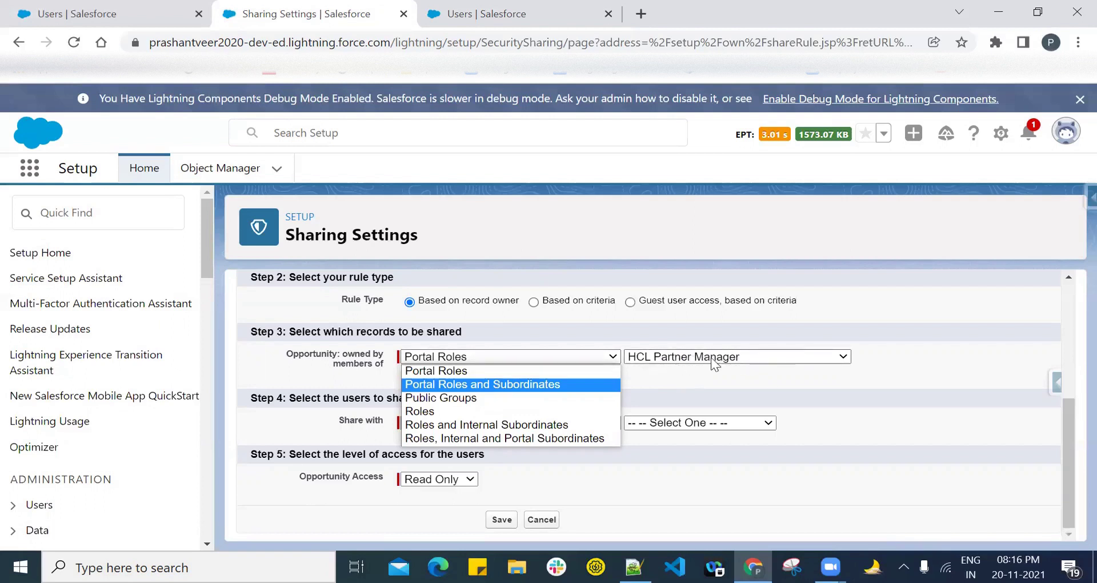
click(560, 384)
click(691, 357)
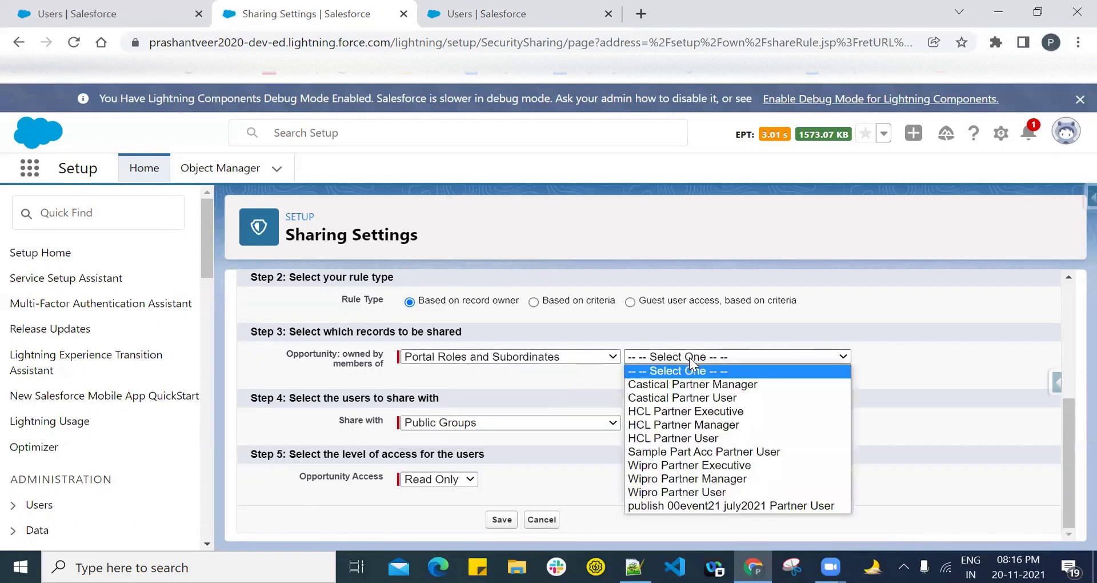
click(685, 425)
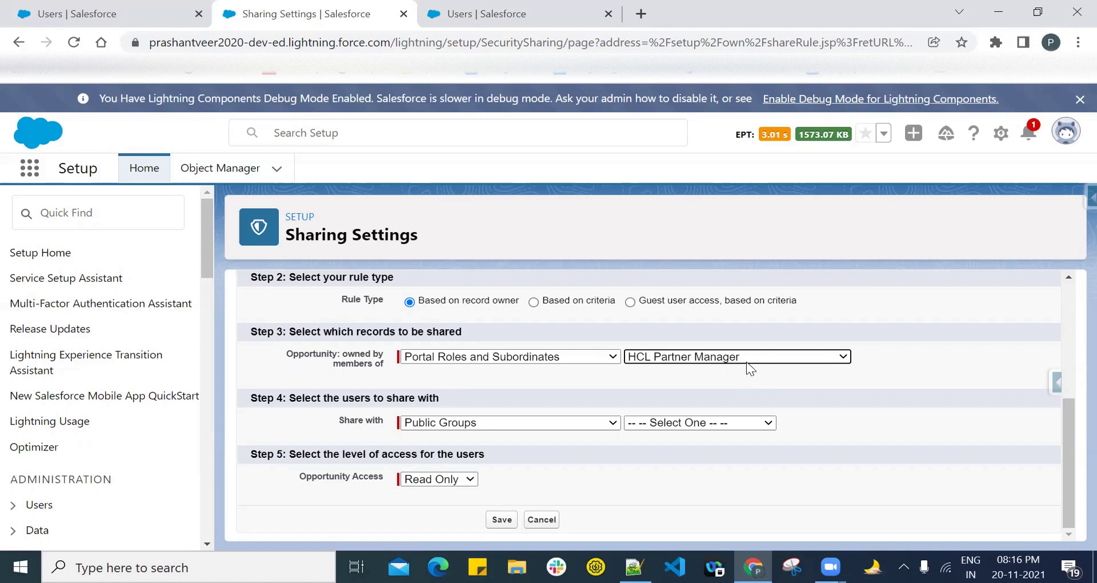
Set the opportunity owners to Roles, Internal and Portal Subordinates and examine the roles available for selection.
click(585, 357)
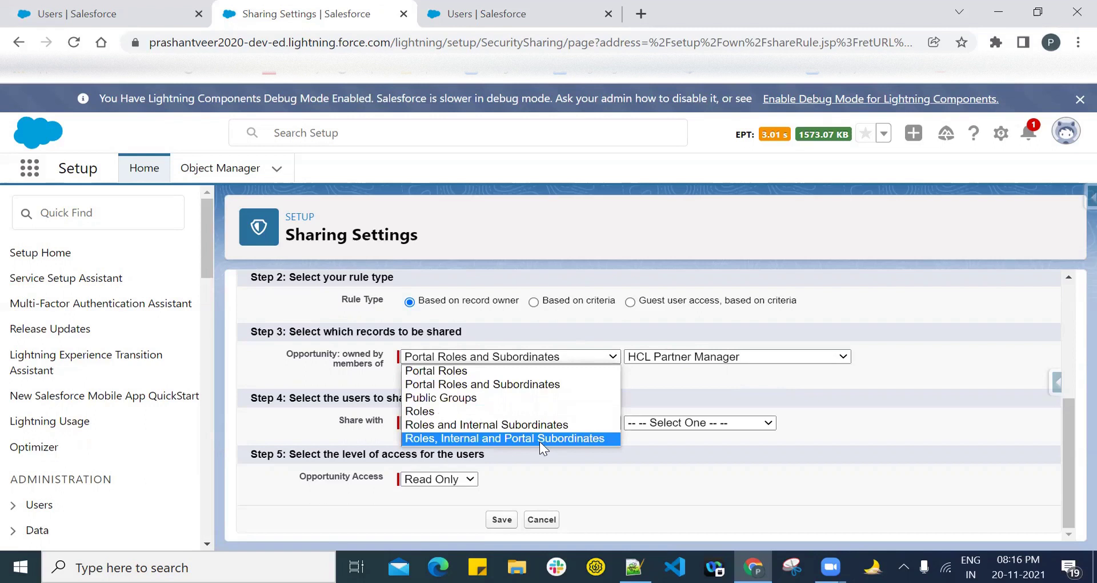
click(539, 438)
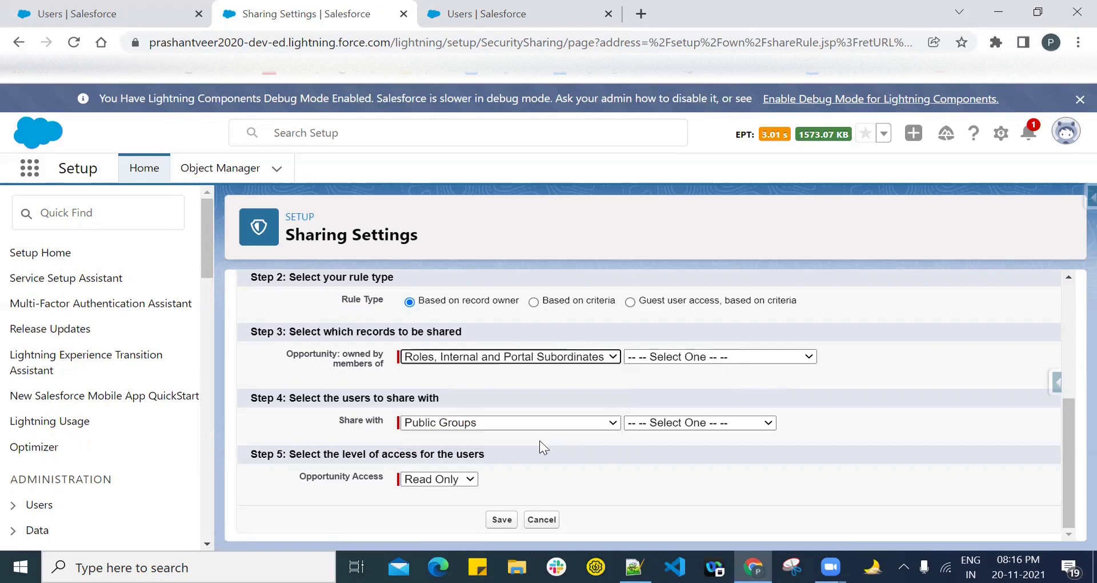
click(698, 357)
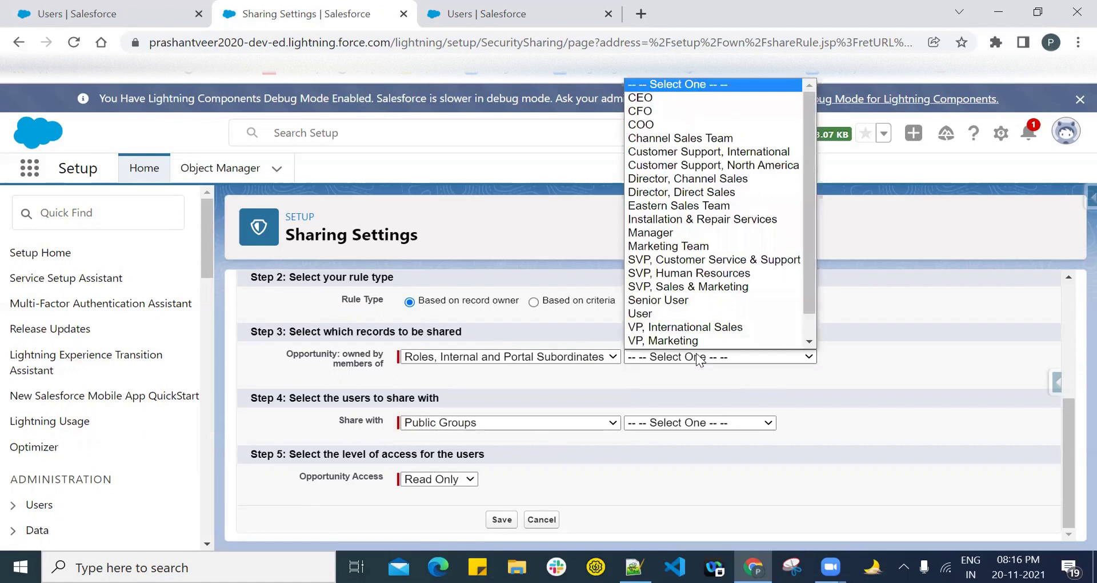
scroll(702, 336, down, 1)
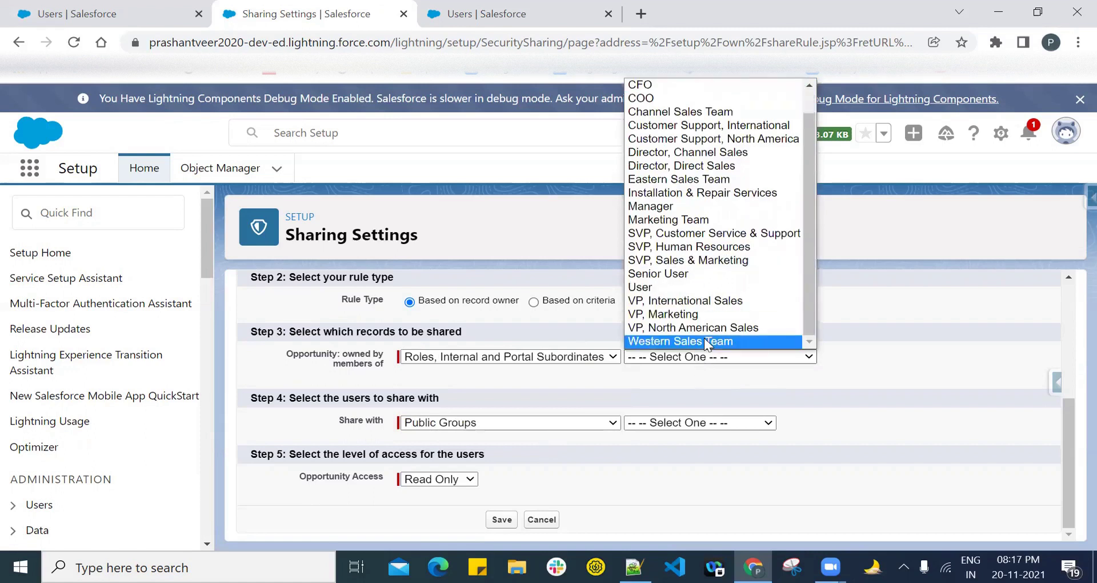
scroll(704, 338, up, 1)
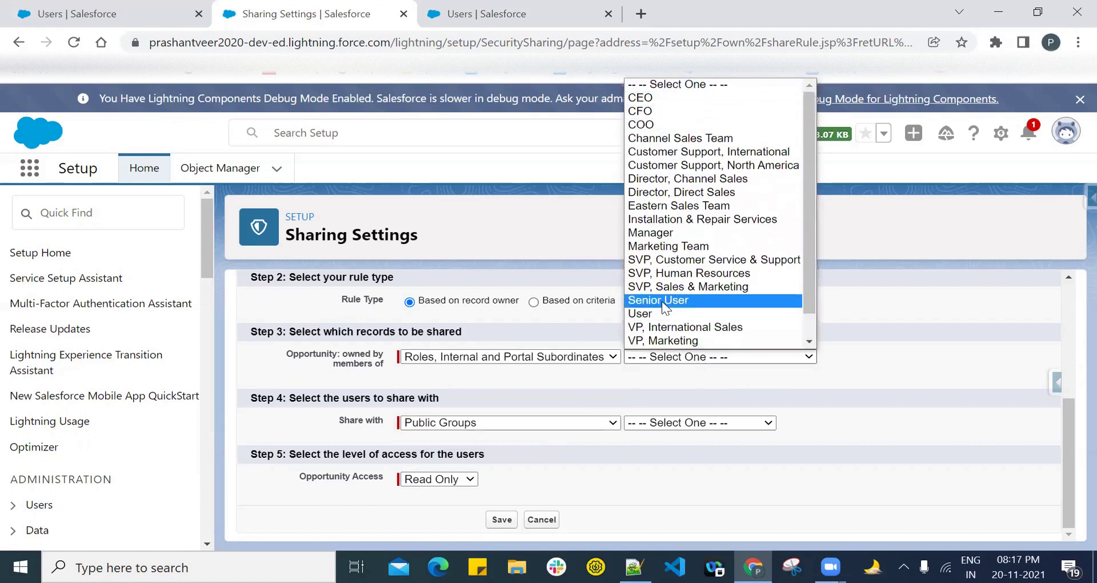
scroll(671, 340, down, 1)
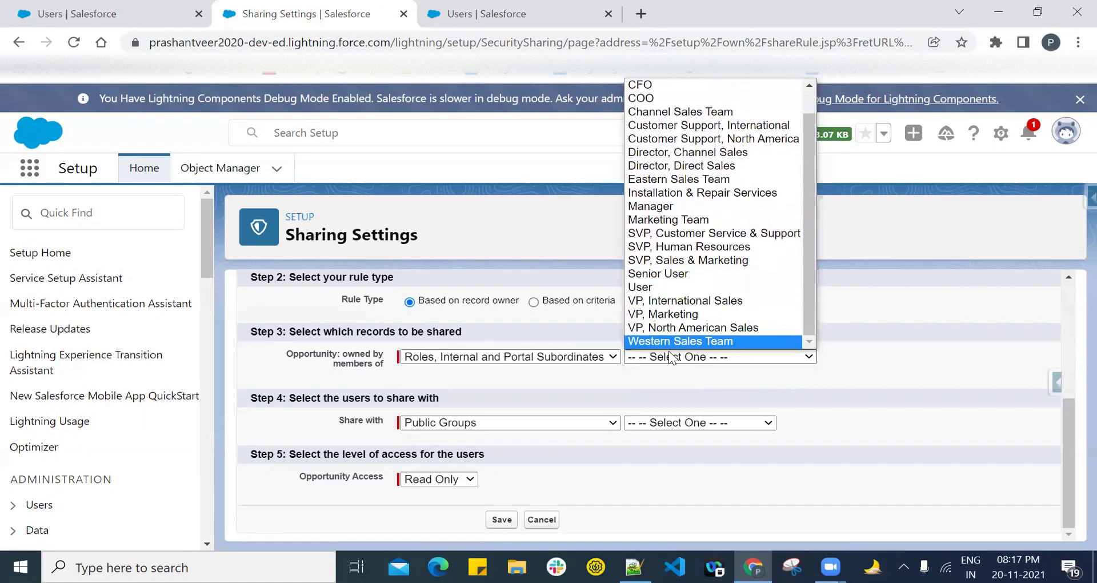
click(671, 357)
scroll(628, 369, up, 1)
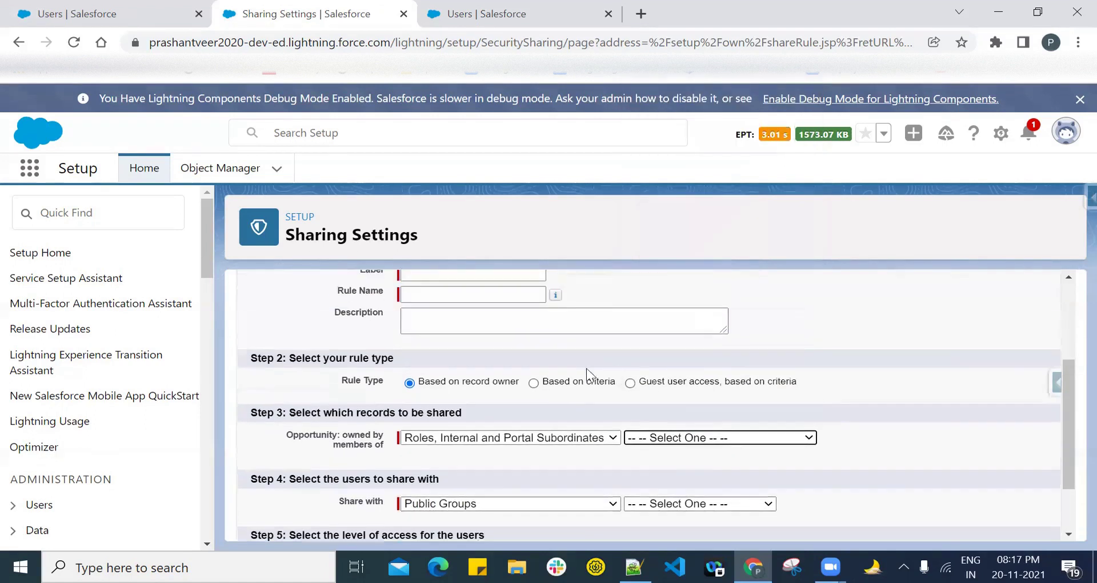
Change the opportunity owners to Portal Roles with HCL Partner Manager as the role.
click(562, 438)
scroll(563, 441, down, 1)
click(541, 354)
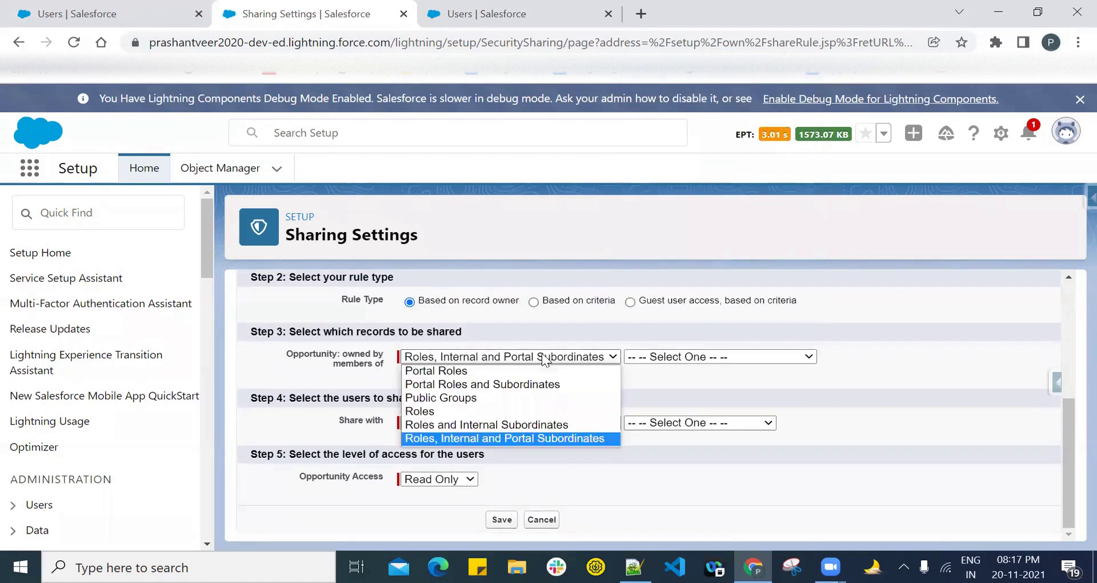
click(505, 370)
click(673, 359)
click(673, 358)
click(674, 357)
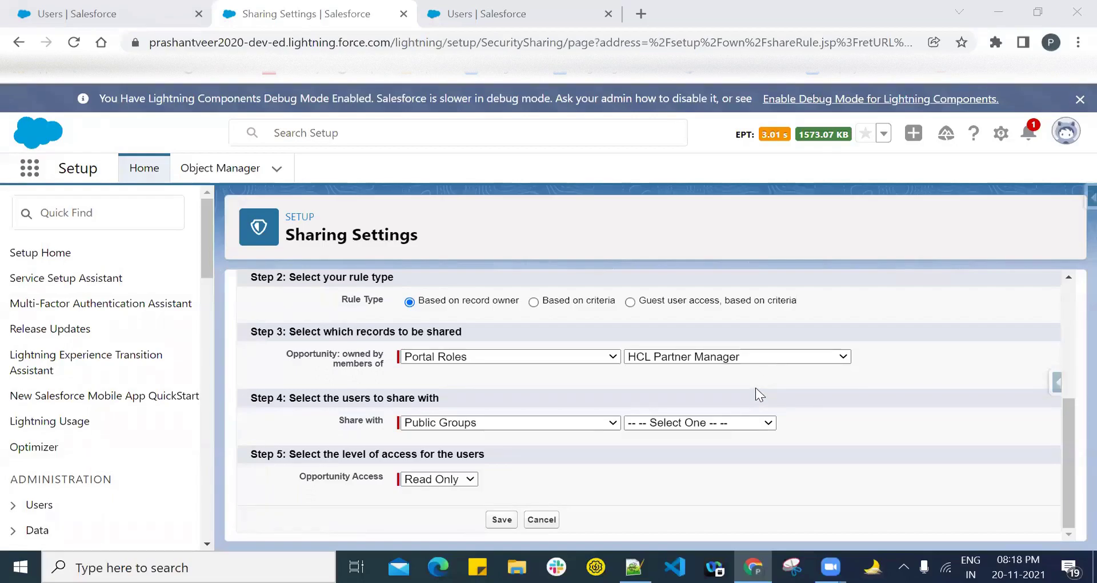
Switch to Notepad++ and highlight the notes on customer and partner community licences and guest user record sharing.
click(634, 566)
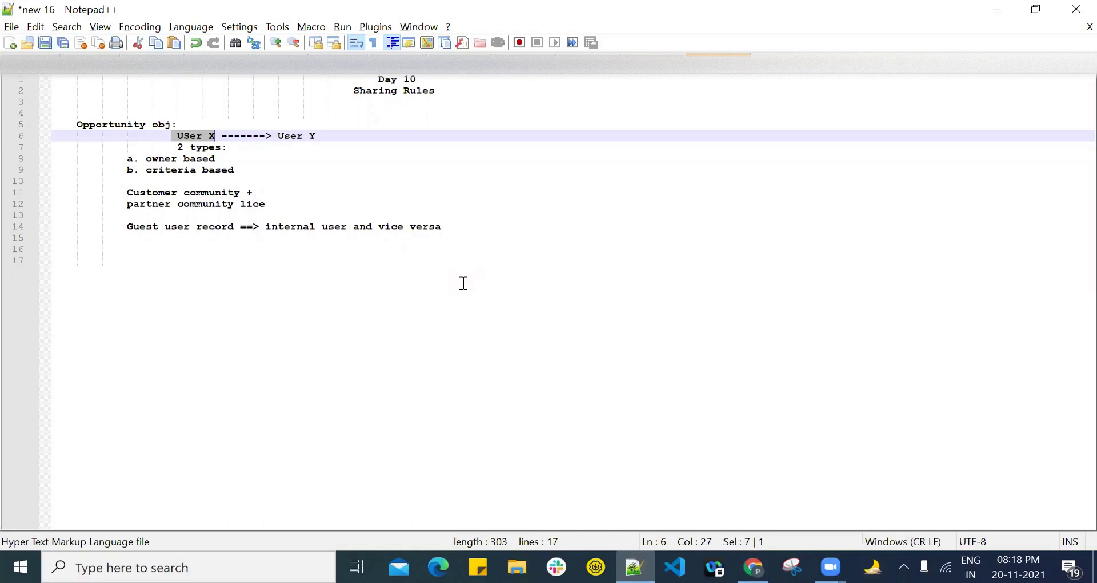
drag(124, 194, 265, 194)
drag(124, 204, 287, 205)
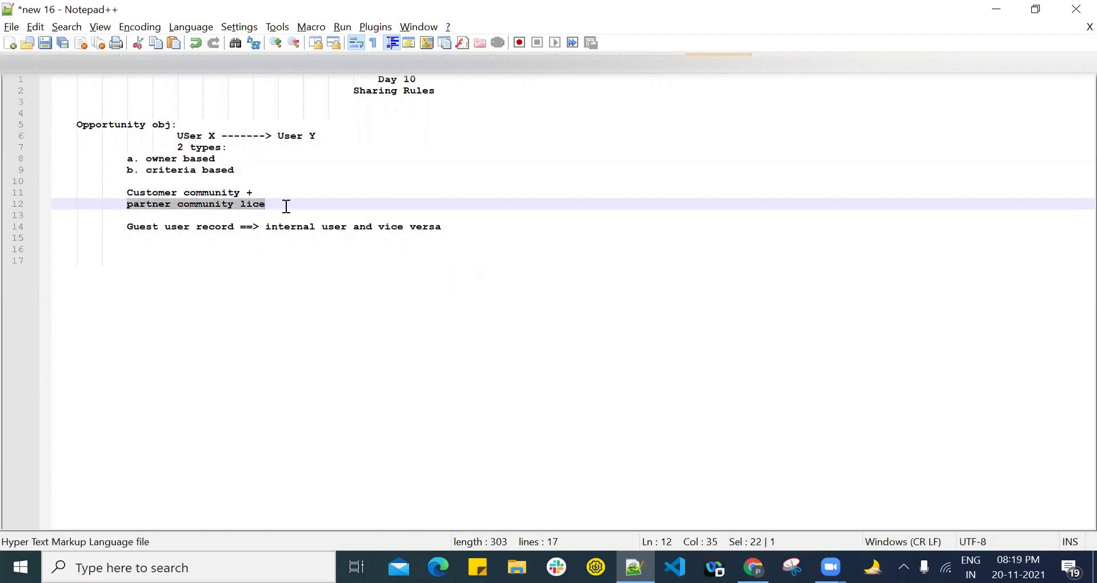
click(307, 207)
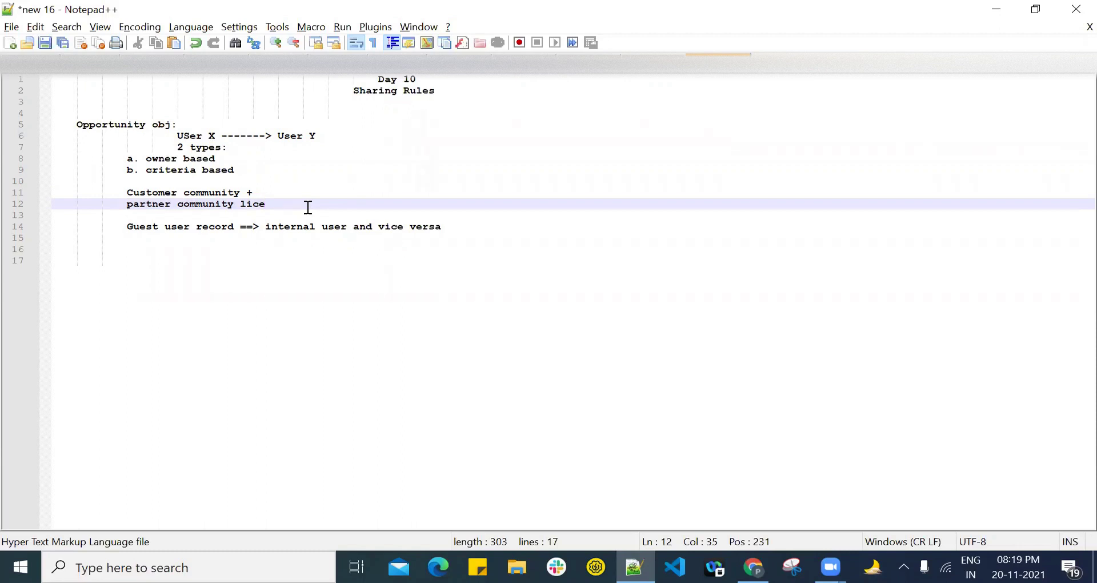
drag(127, 226, 353, 226)
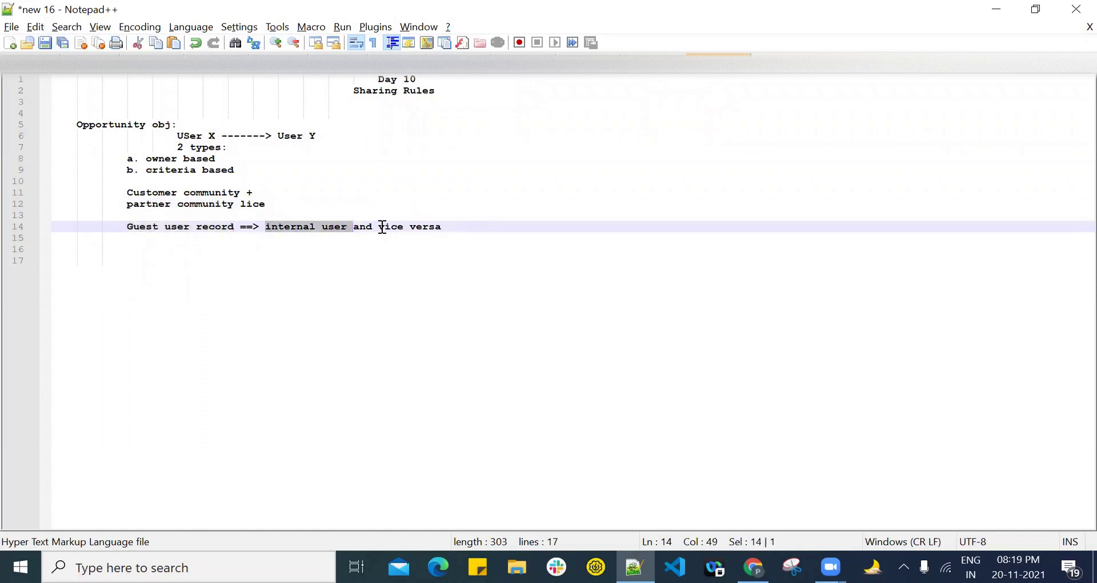
click(461, 228)
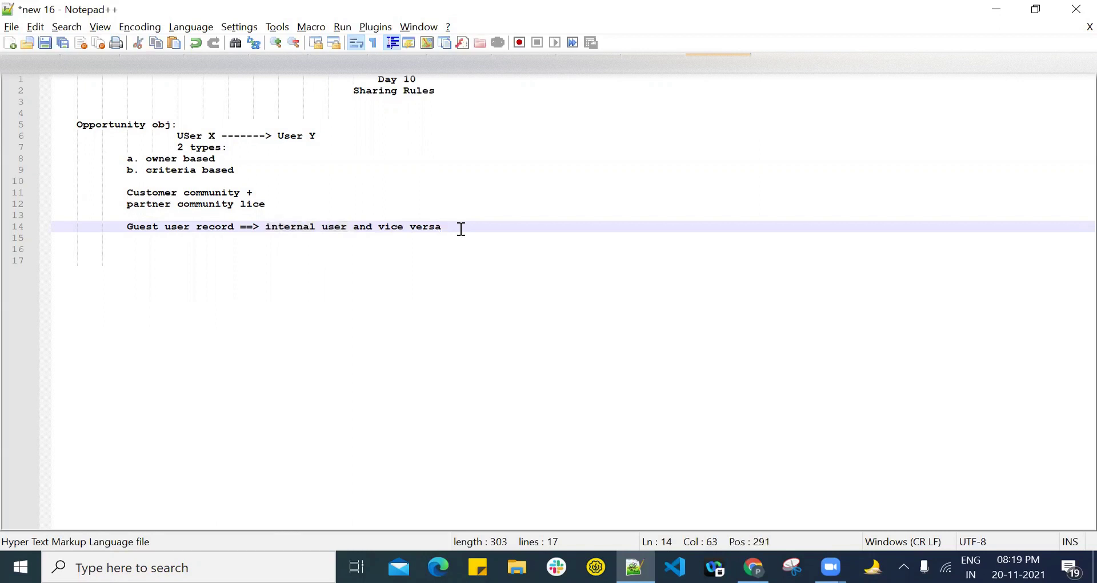
Add the line "1. sharing rule using an account role" below the guest user note and start a new line.
key(Return)
key(Return)
key(Return)
key(BackSpace)
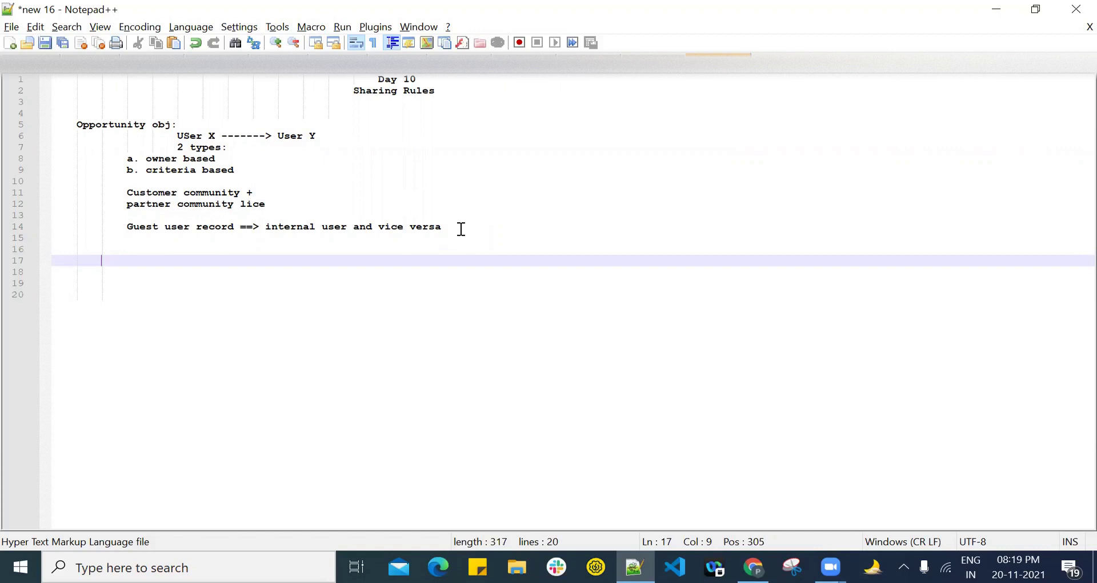
text(1. sharing rule using an )
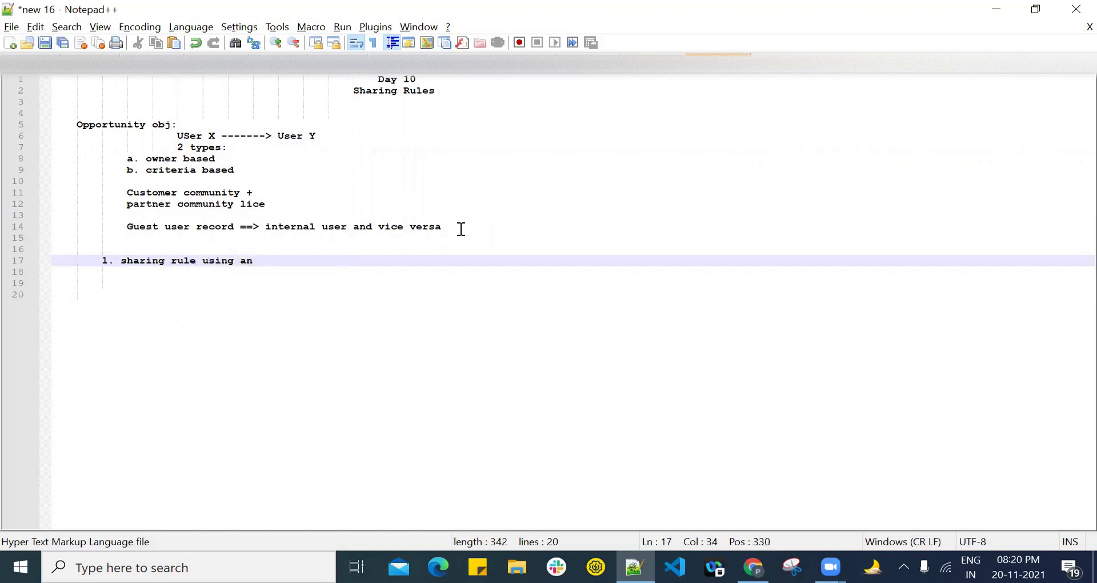
text(c)
key(BackSpace)
text(acc)
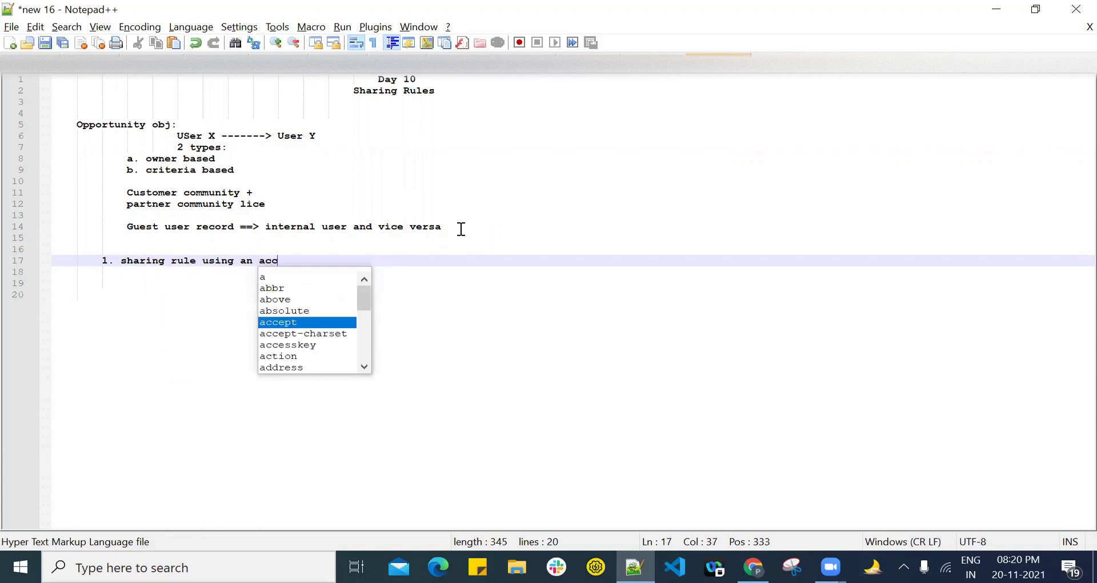
text(ount role)
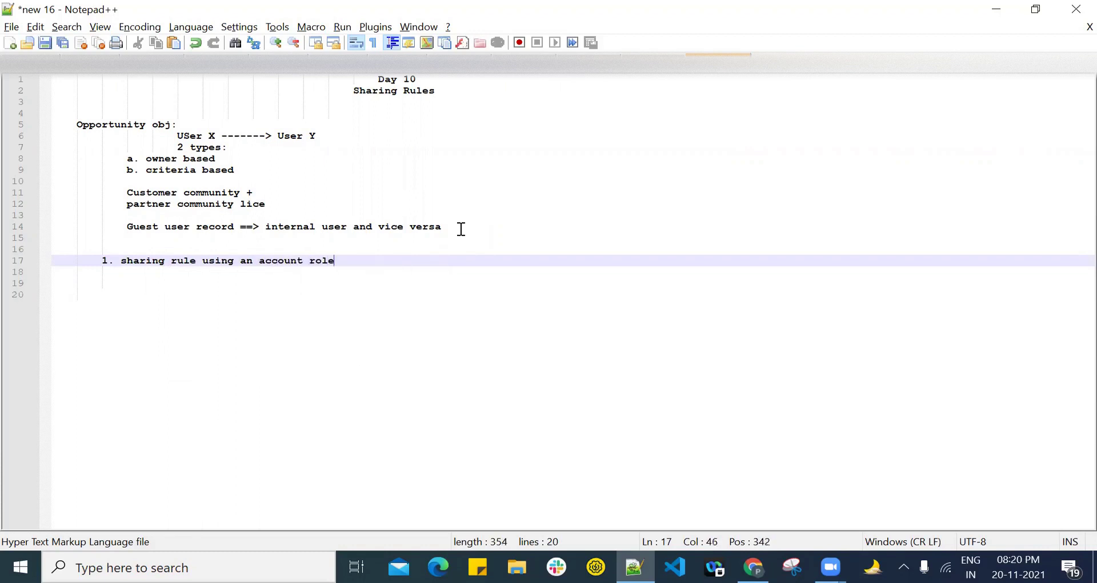
key(Return)
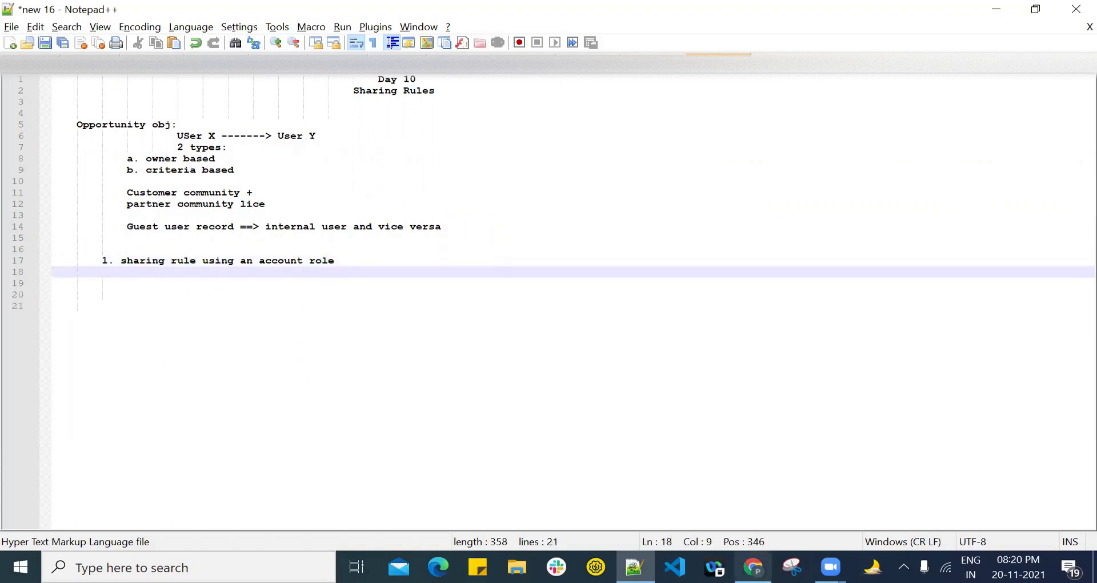
Switch to Salesforce in Chrome, find the Sales app from the Users page and open its Accounts list.
click(752, 567)
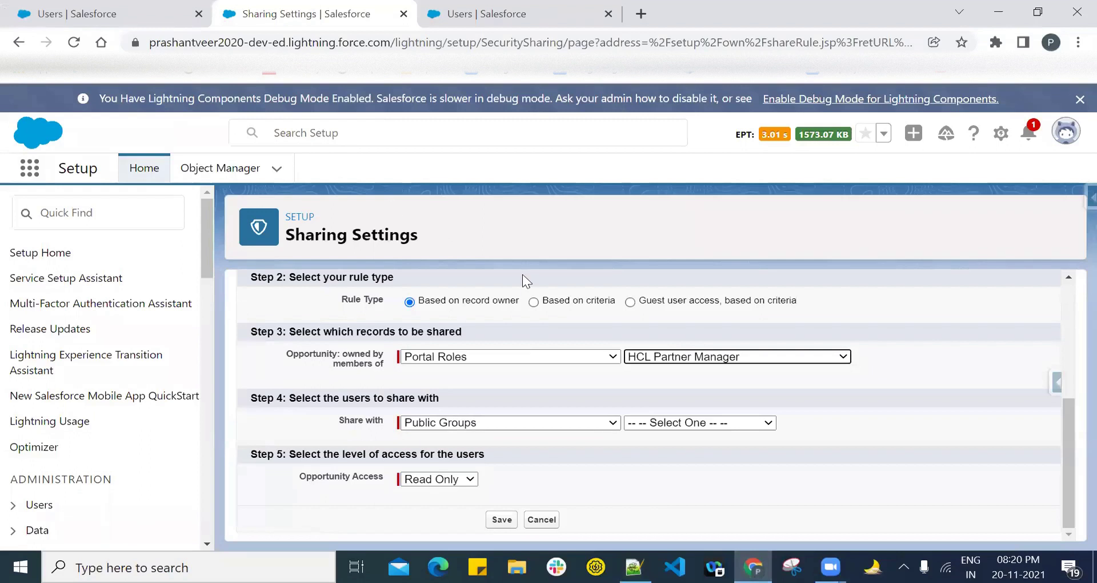
scroll(532, 327, up, 4)
scroll(531, 326, down, 3)
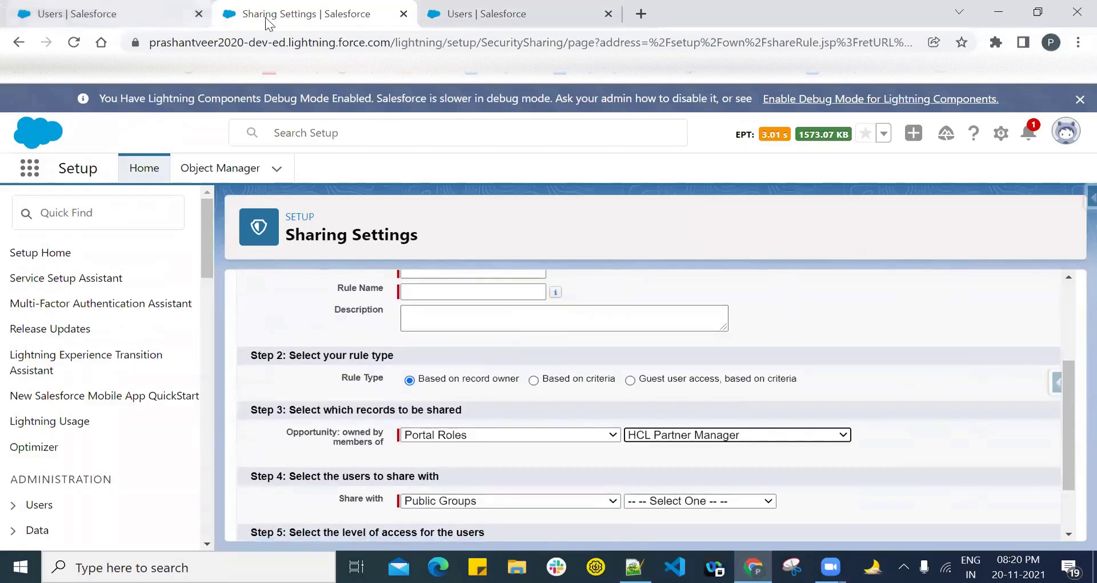
key(ctrl+Tab)
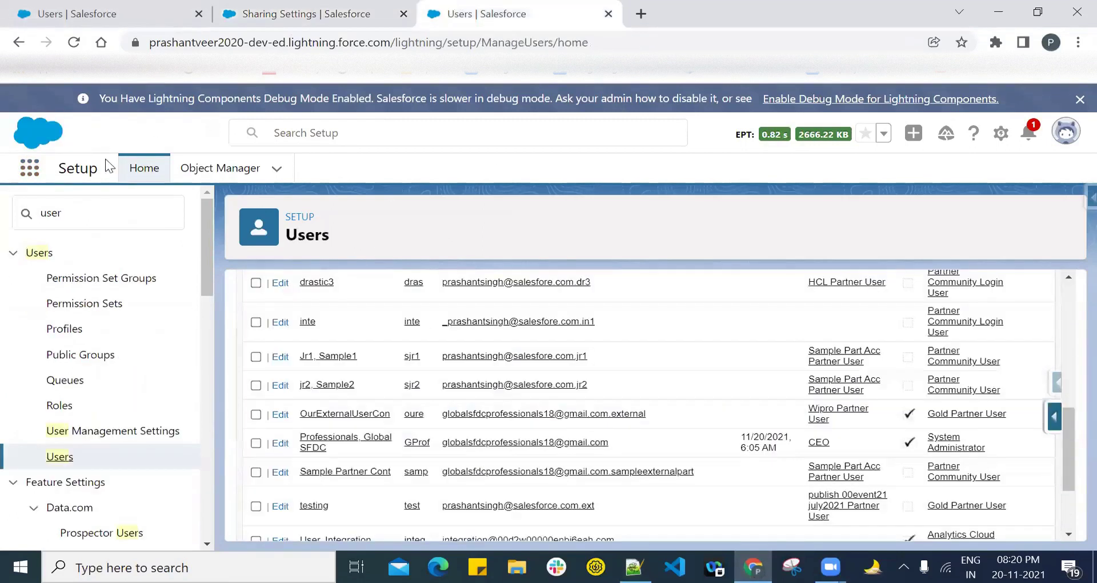
click(28, 171)
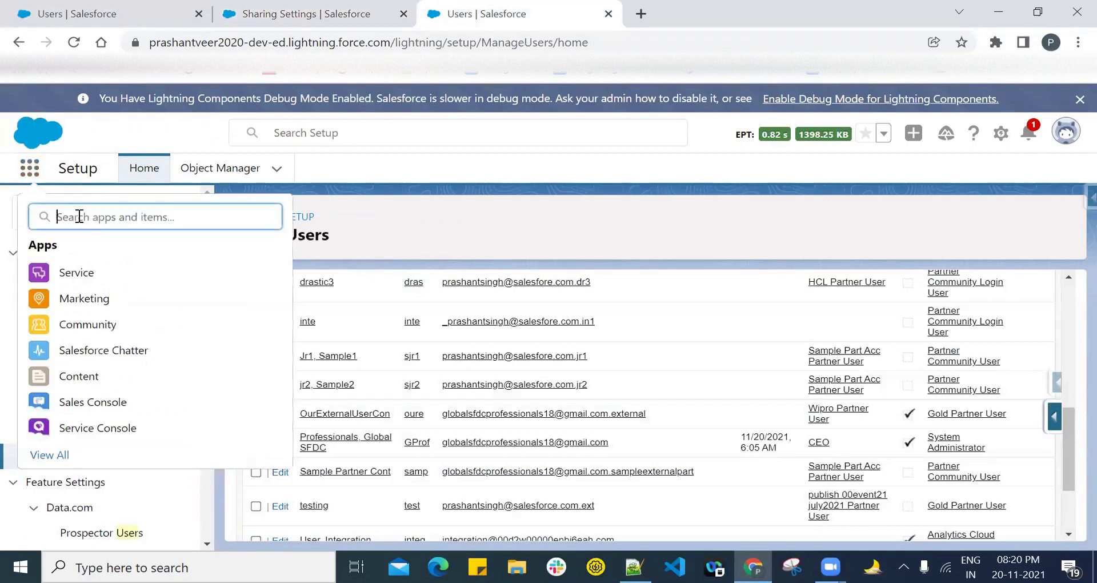
text(sales)
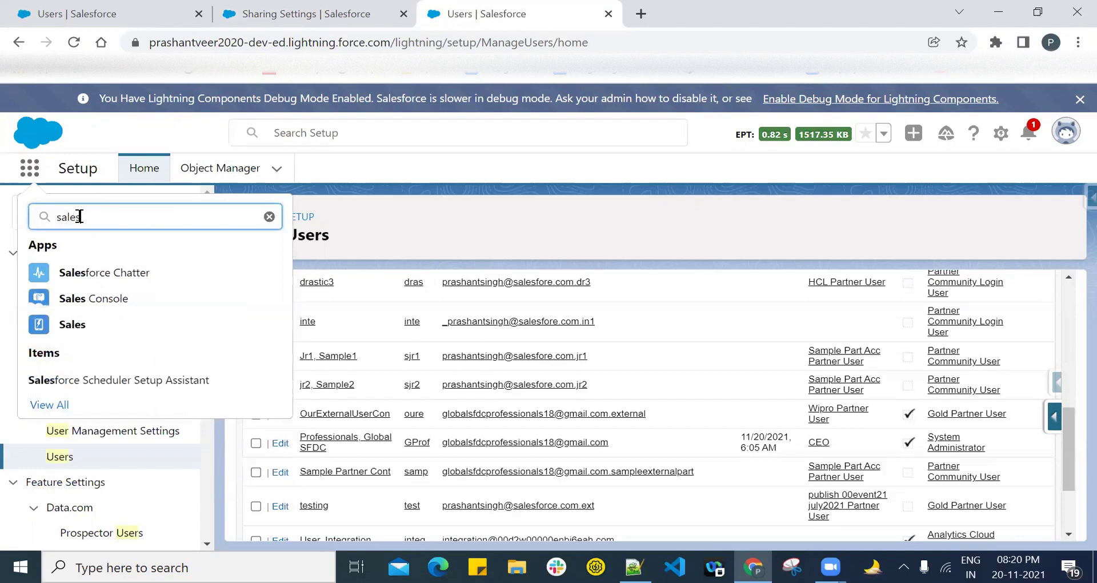
click(73, 326)
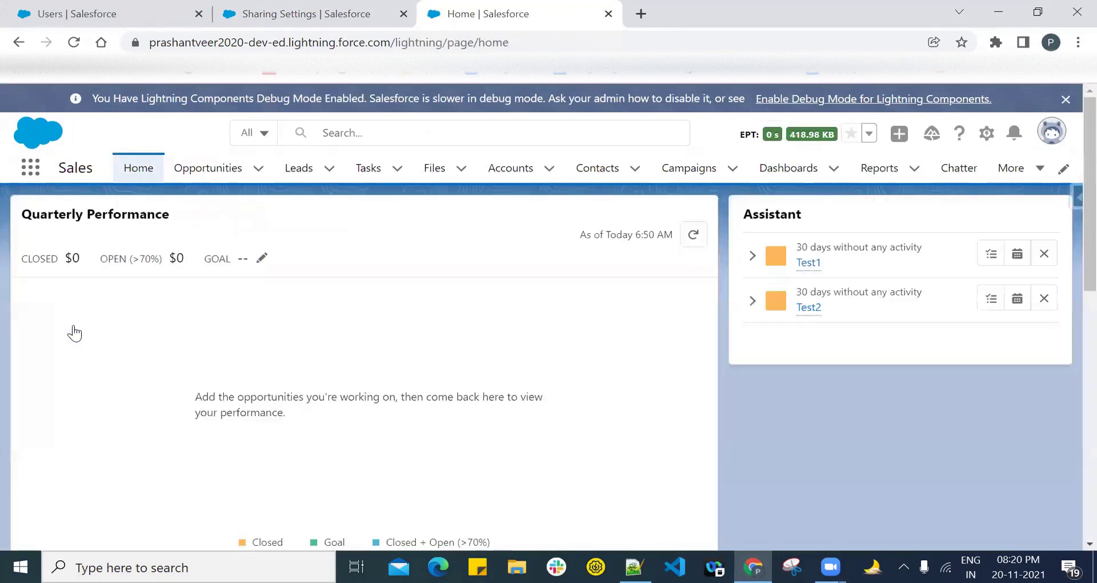
click(508, 170)
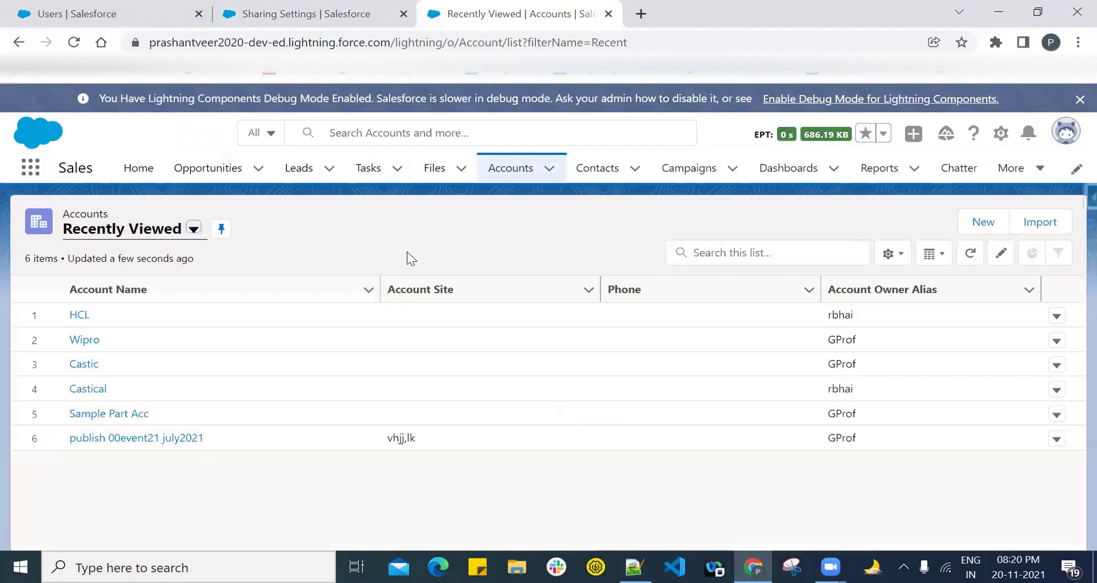
Open the Wipro account in a new browser tab and look at its related contacts.
right_click(89, 344)
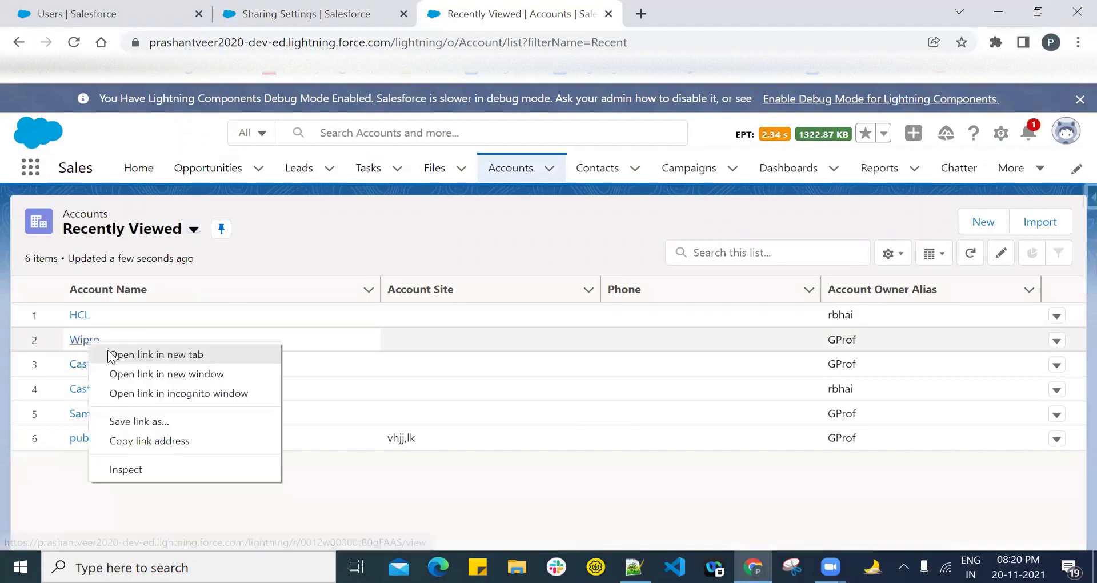
click(154, 354)
click(702, 14)
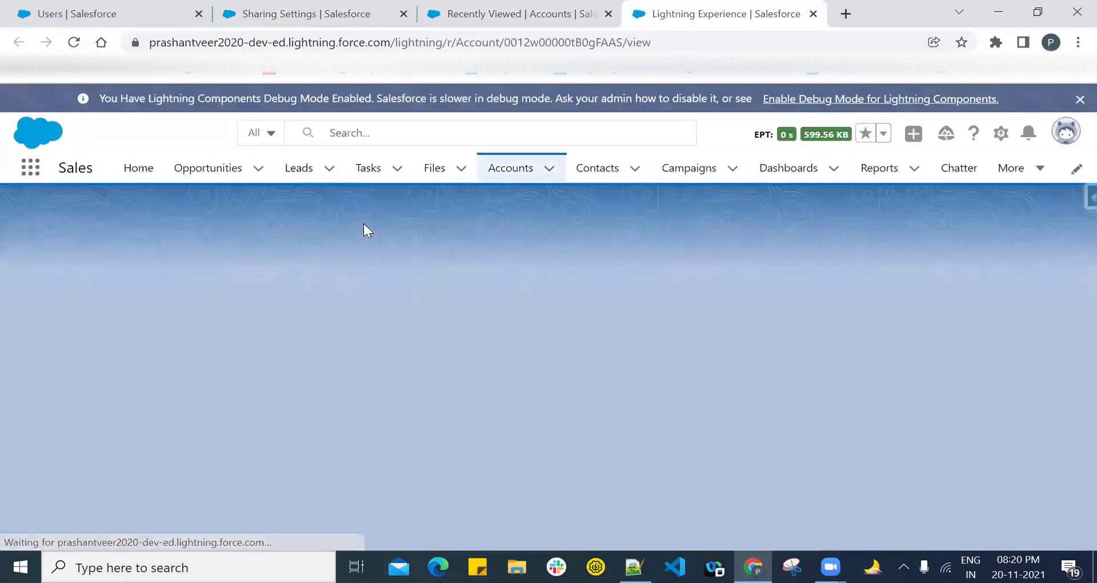
scroll(364, 231, down, 3)
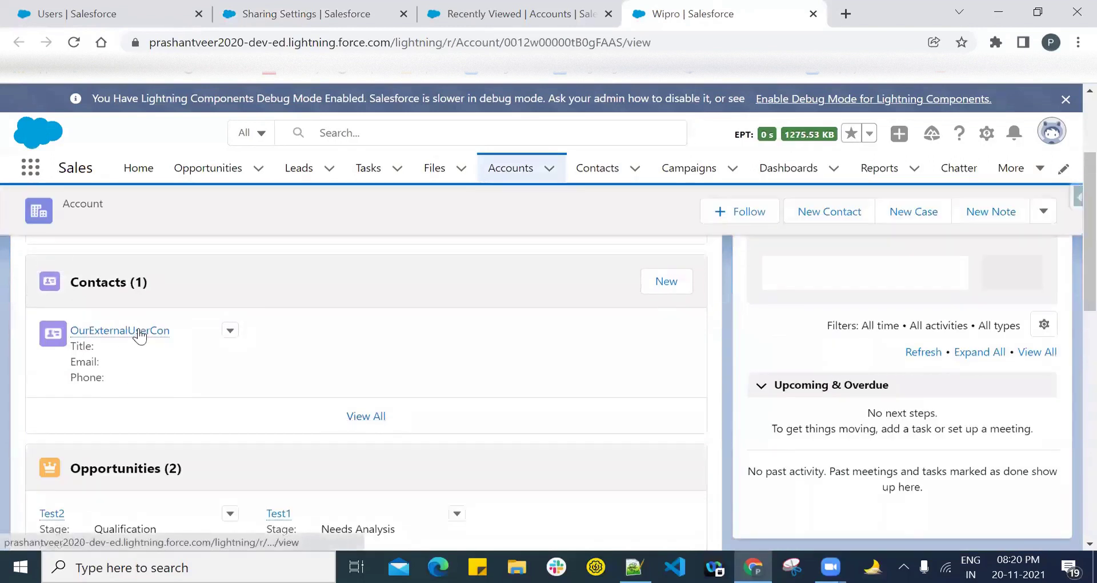
Open the OurExternalUserCon contact and examine which account it belongs to.
click(140, 335)
scroll(206, 326, down, 4)
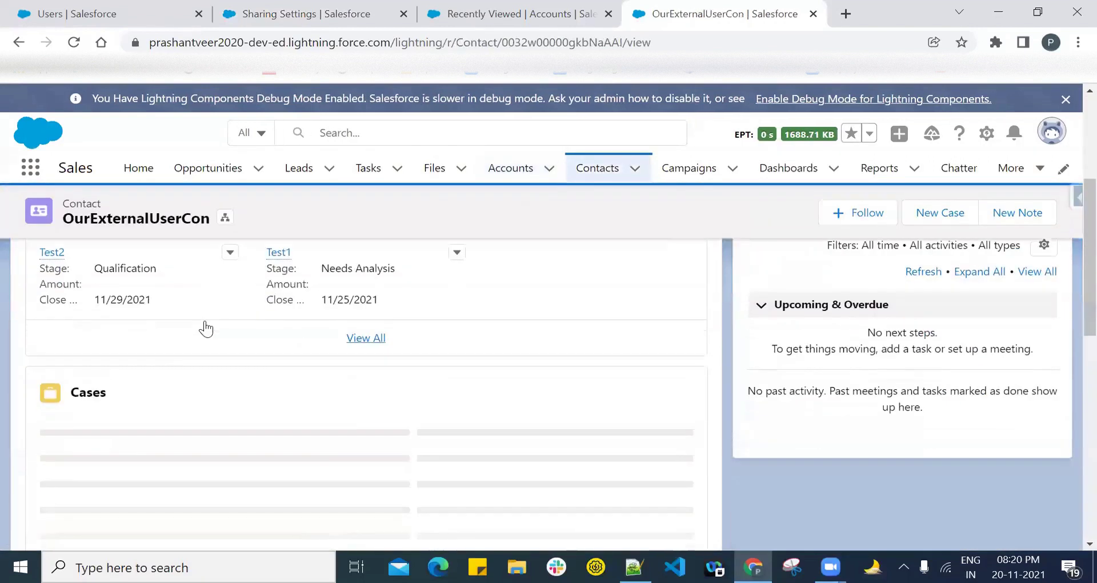
scroll(206, 329, up, 3)
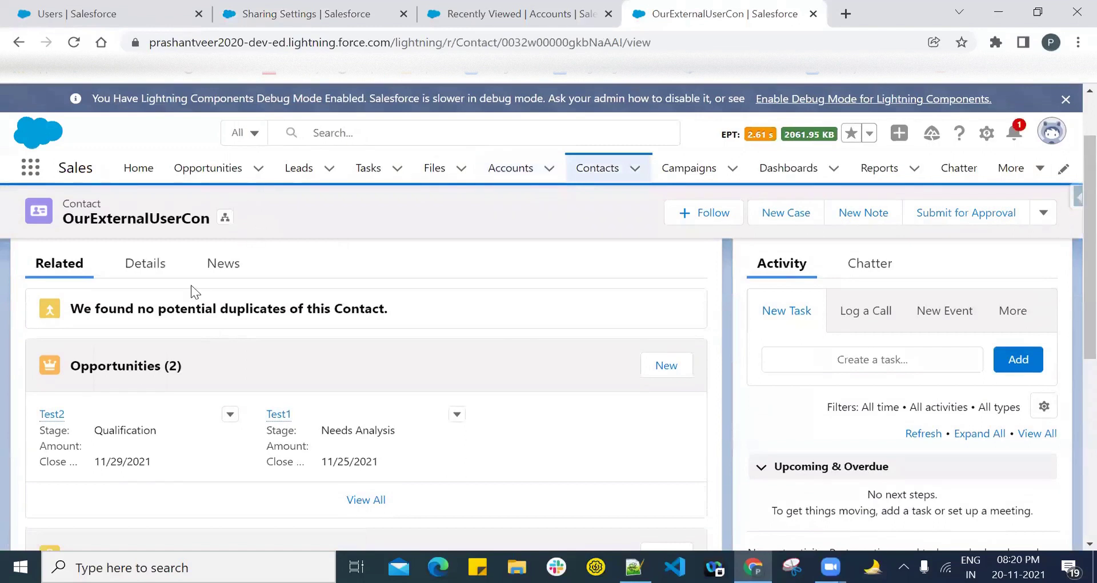
scroll(191, 286, up, 2)
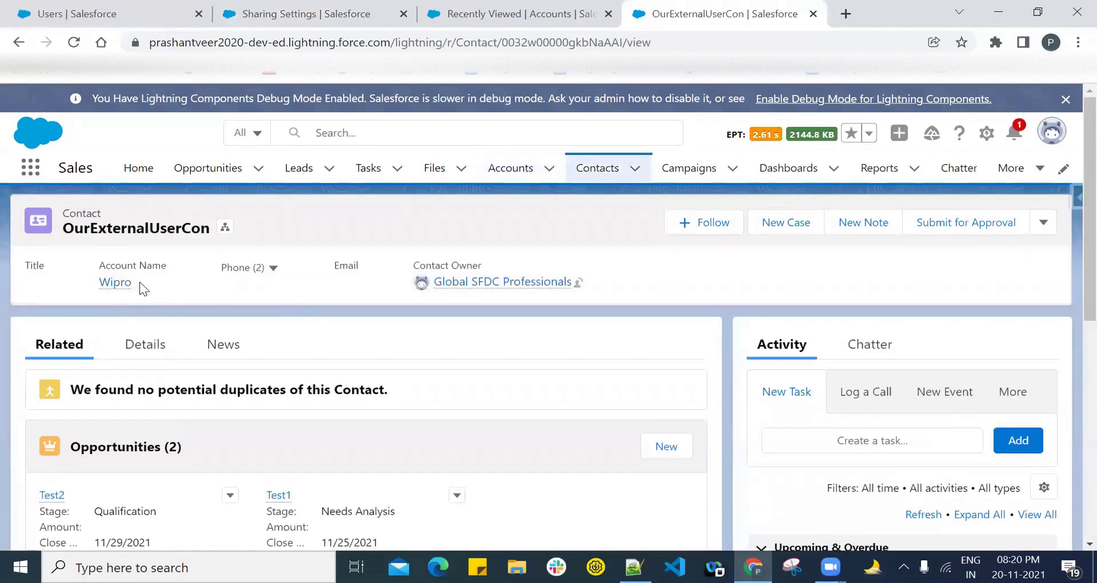
drag(135, 284, 90, 284)
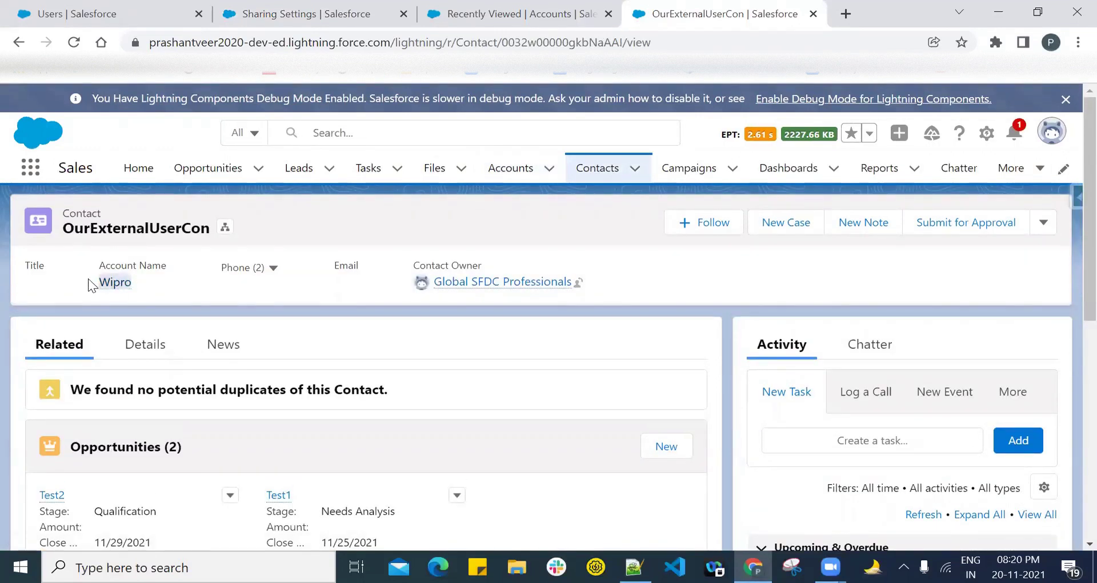
Switch to Notepad++ and write "to give access of opportunities owned by partner user from Wipro to" under the account role heading.
click(634, 566)
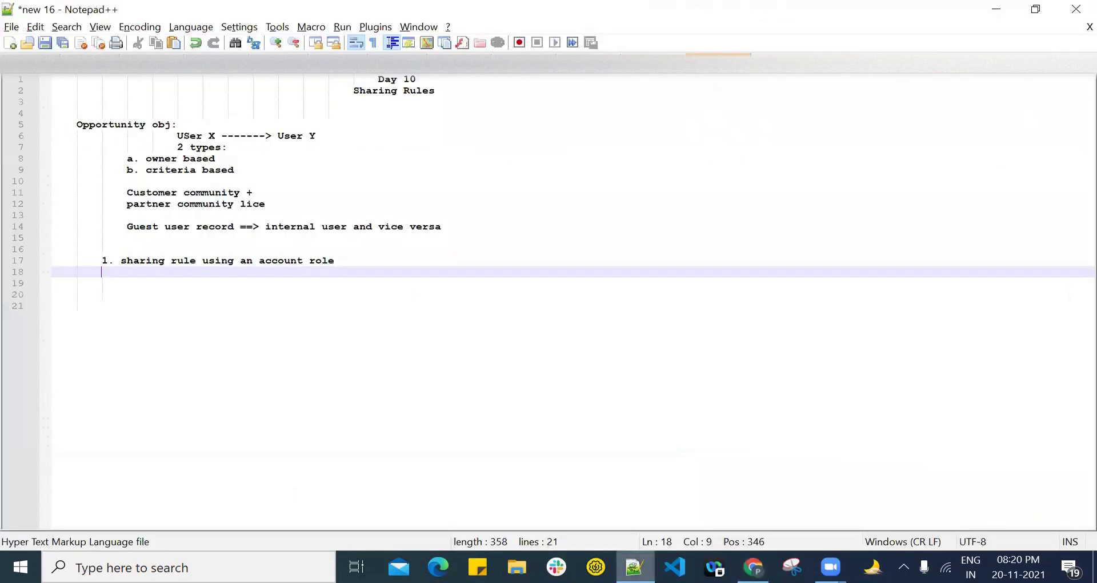
text(to go)
key(BackSpace)
text(i)
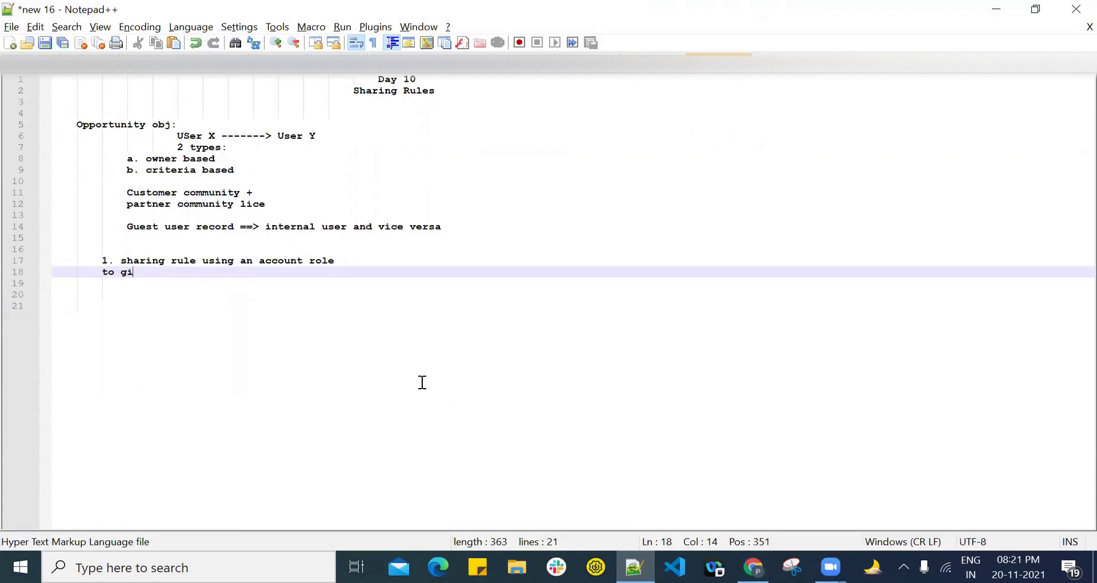
text(ve acc)
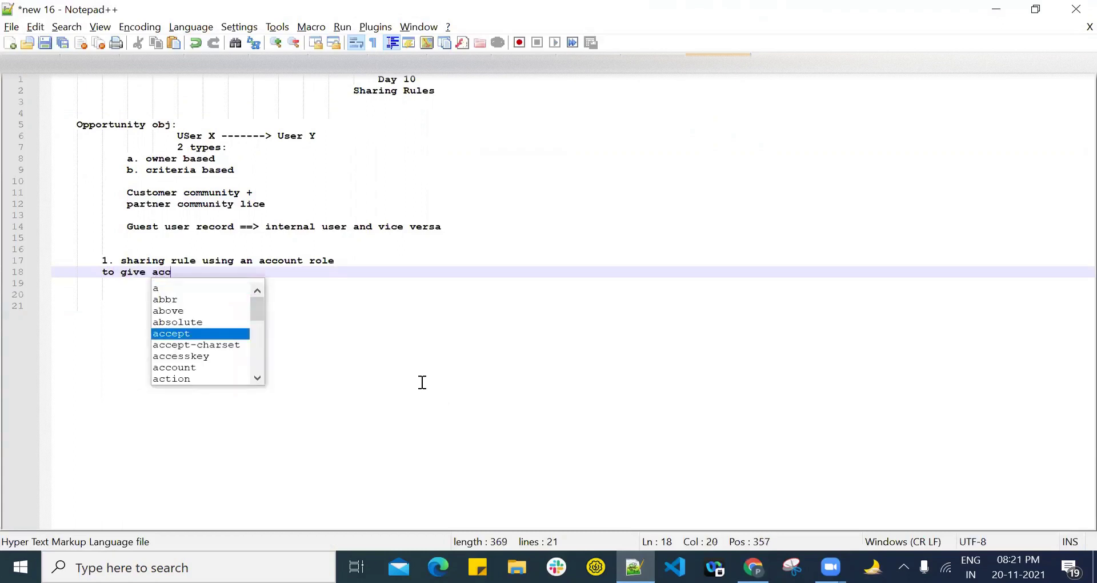
text(ess of op)
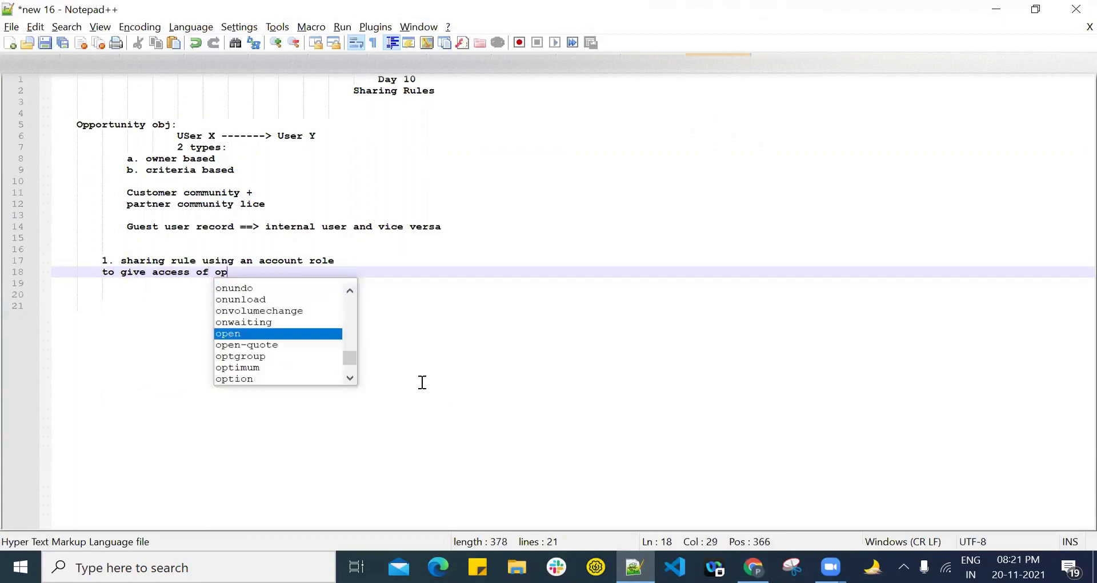
text(portunit)
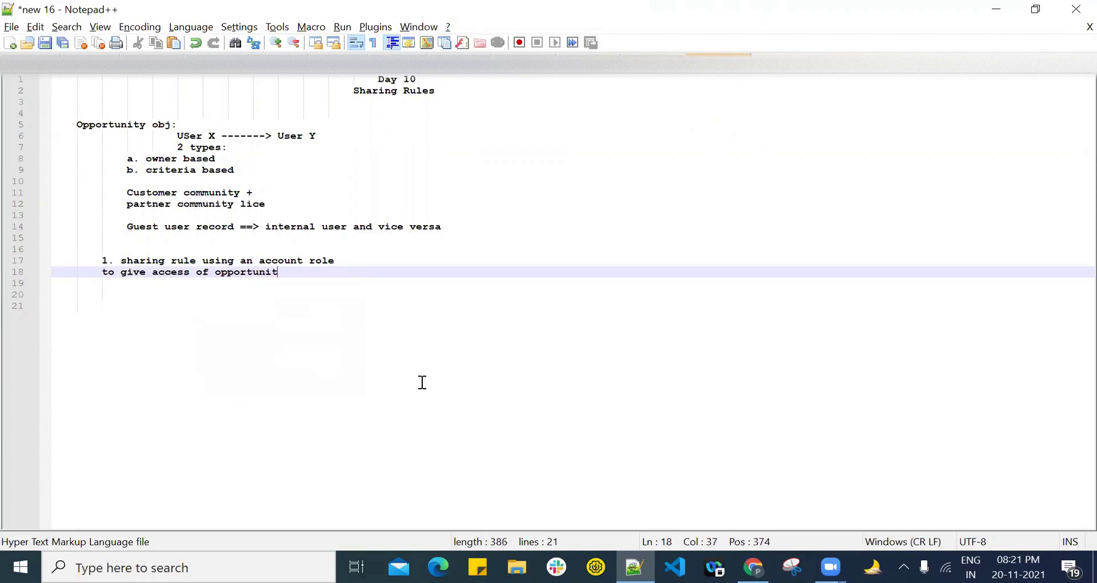
text(ies o)
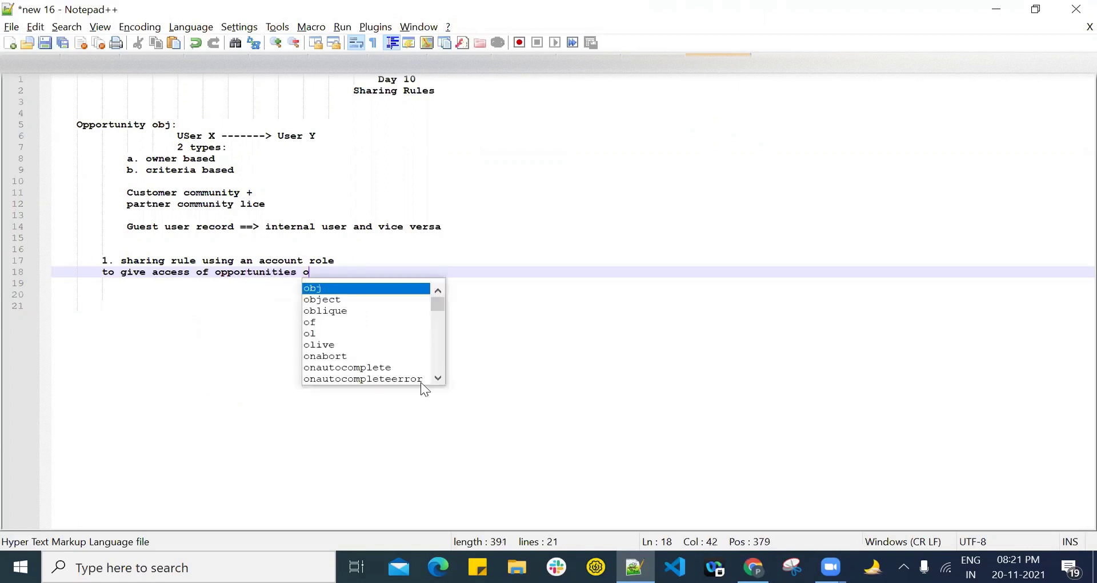
text(wned)
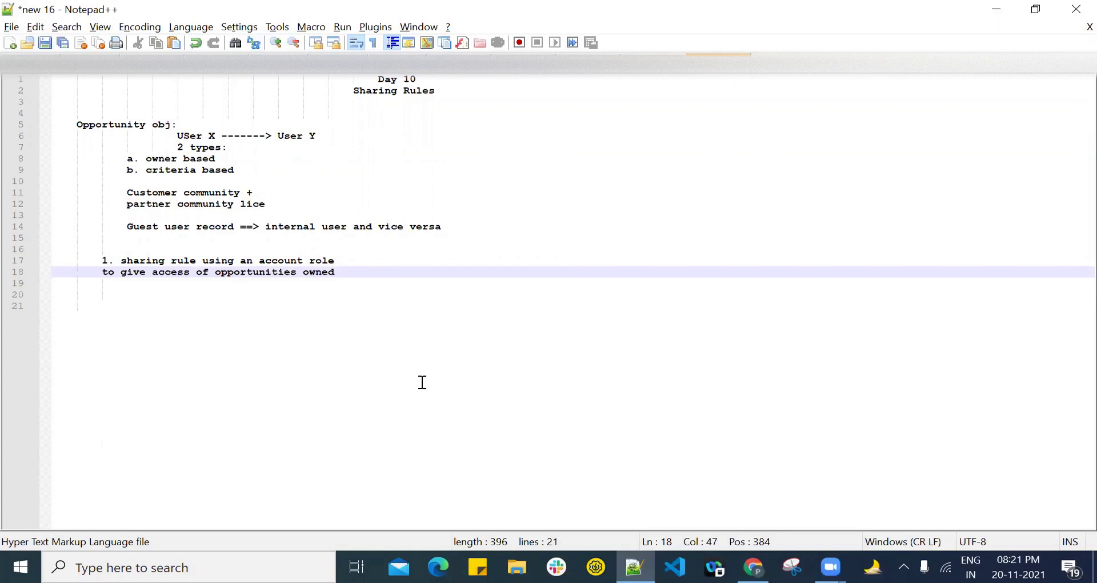
text(by part)
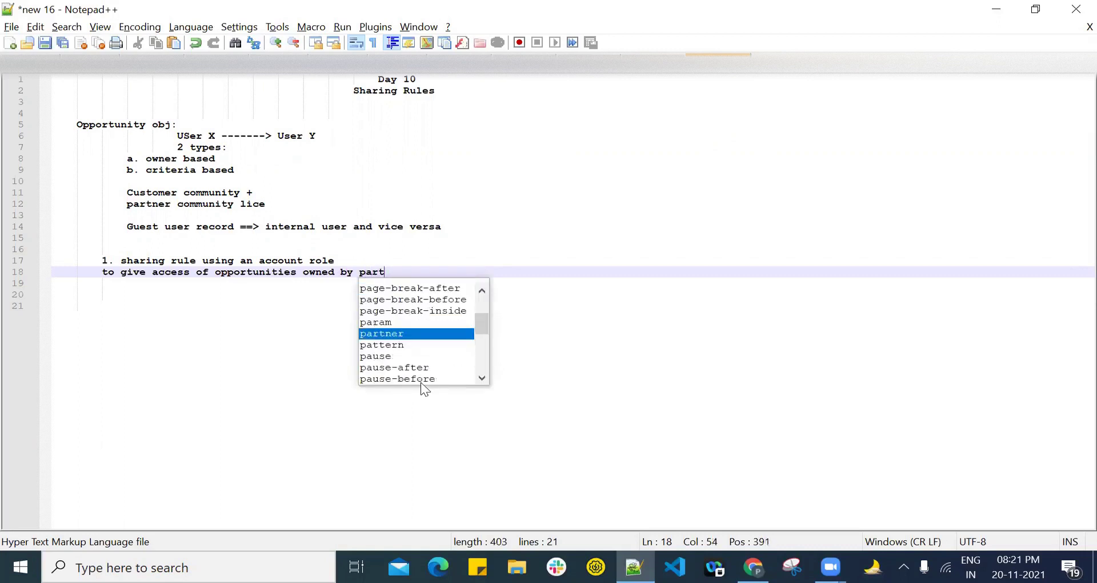
text(ner user)
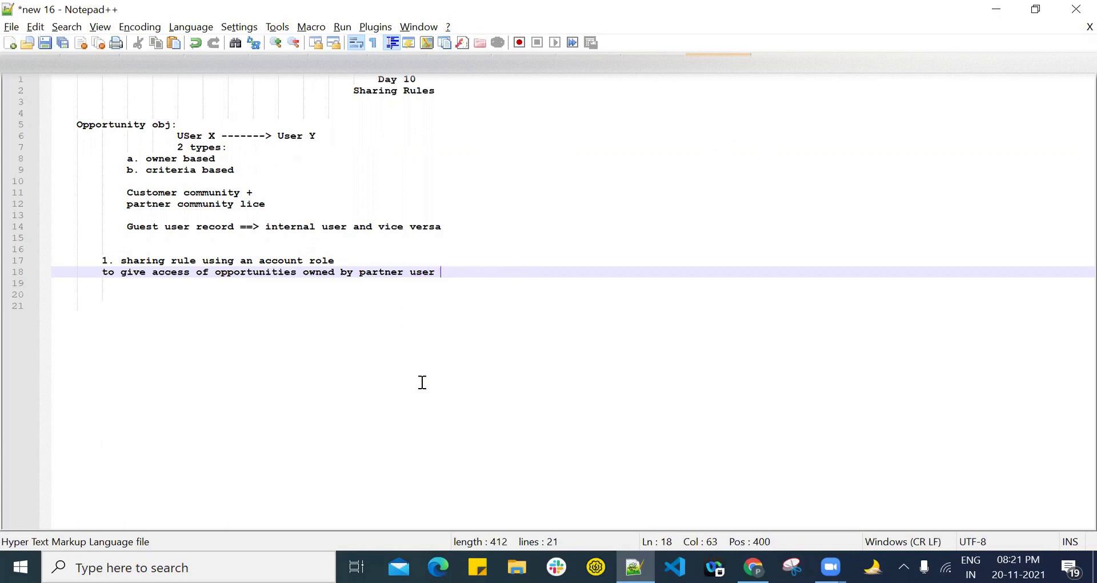
text( from Wipro to)
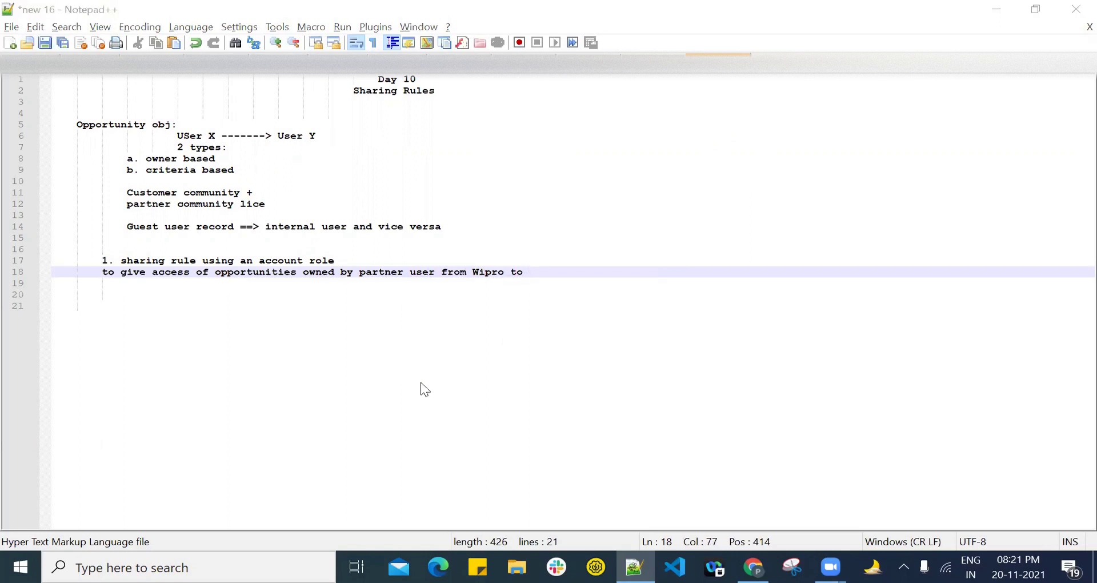
Switch to Chrome and open the HCL account from the Recently Viewed accounts list in a new browser tab.
key(alt+Tab)
click(541, 8)
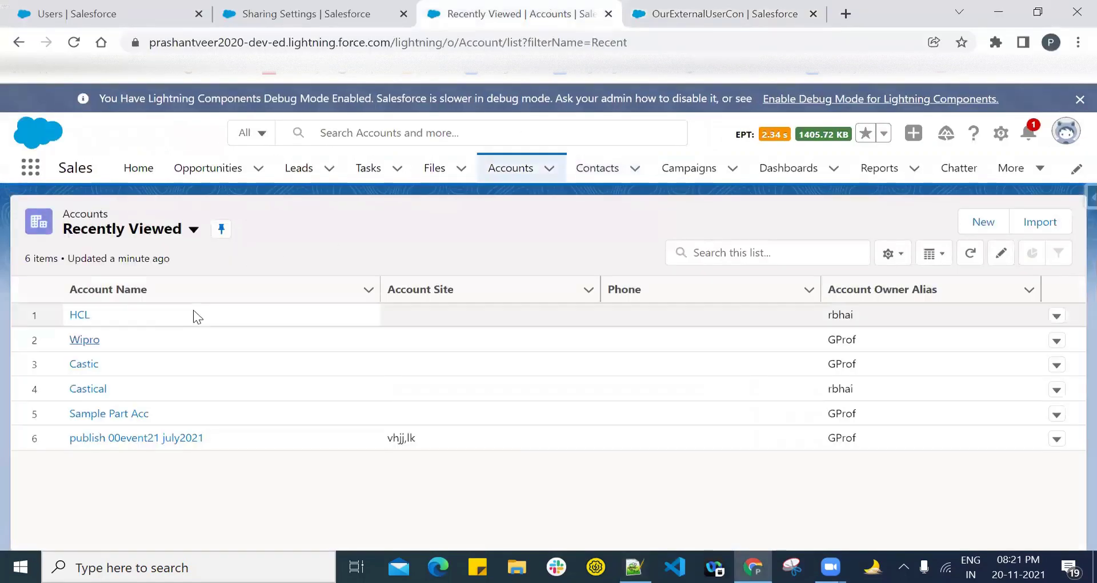
right_click(89, 315)
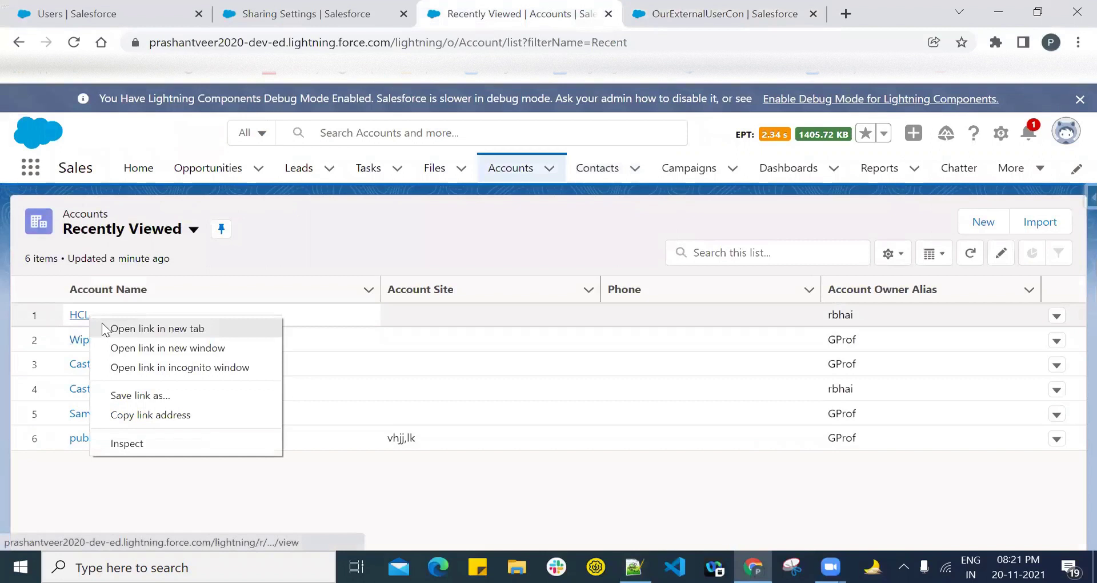
click(151, 328)
click(742, 13)
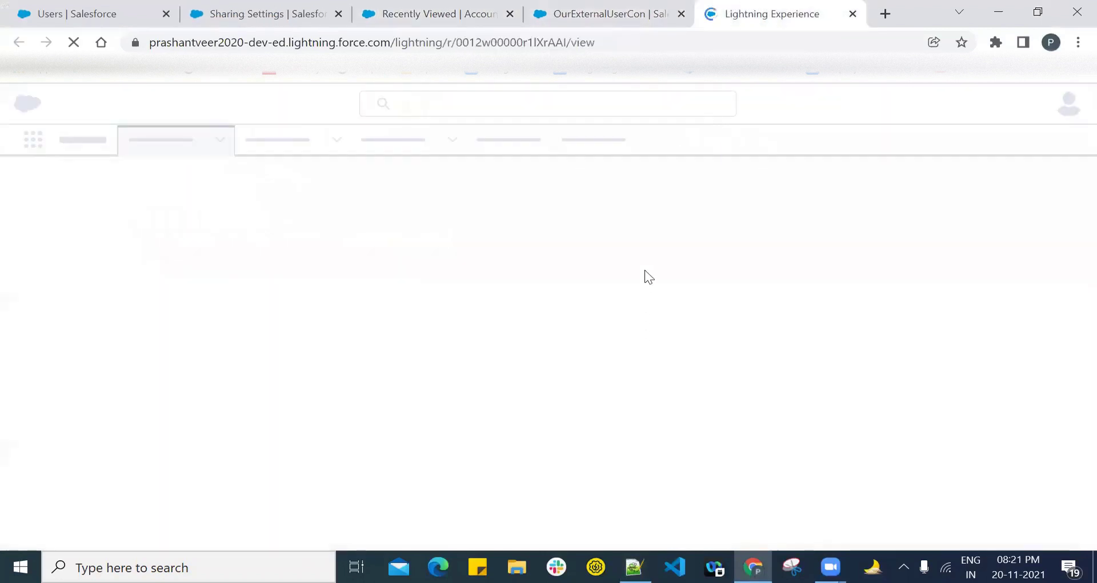
Return to Notepad++ and complete the opportunity access sentence with "partner manager of HCL".
key(alt+Tab)
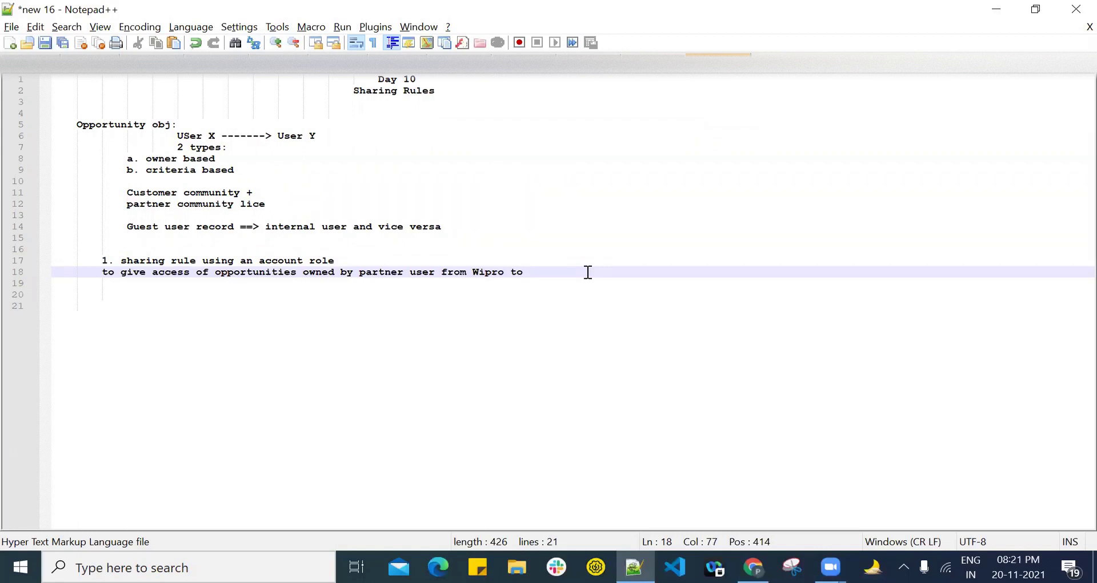
text(partner manager)
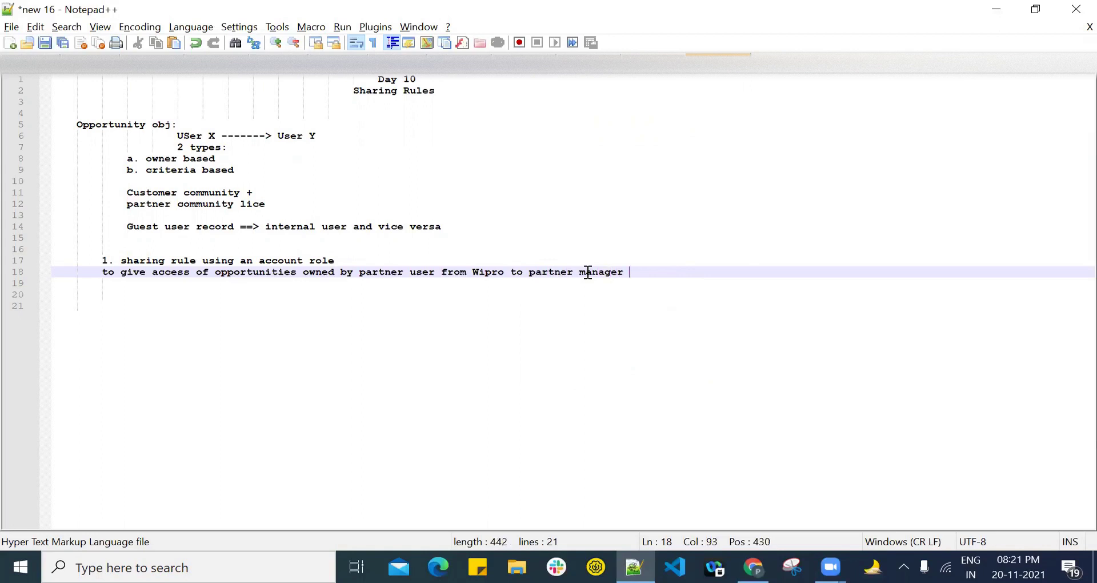
text( of HCL)
Examine the HCL account page in Chrome, return to the Notepad++ notes and highlight "Wipro" in the access sentence.
key(alt+Tab)
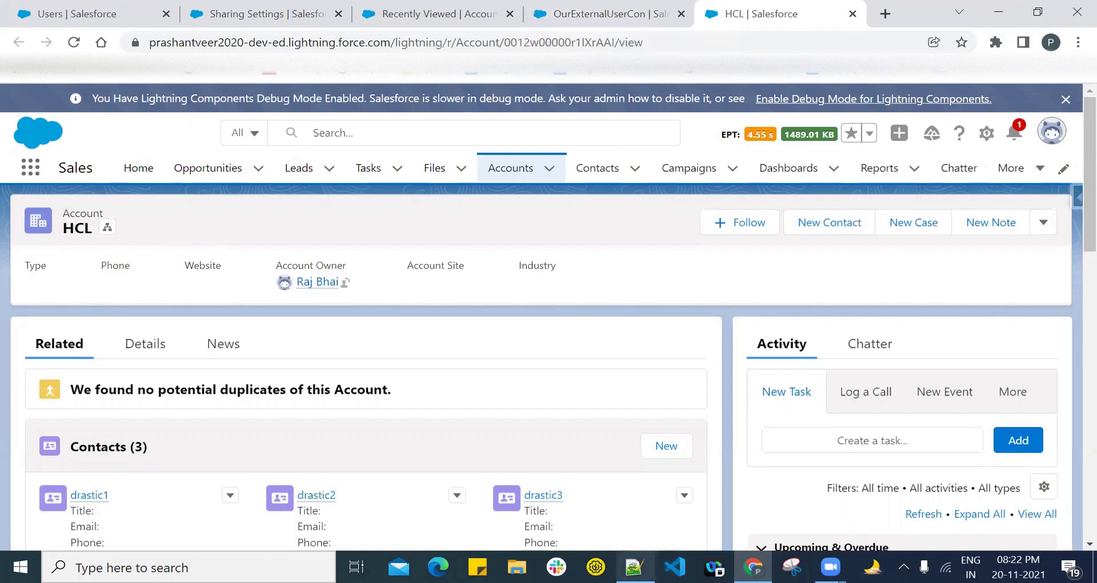
click(633, 567)
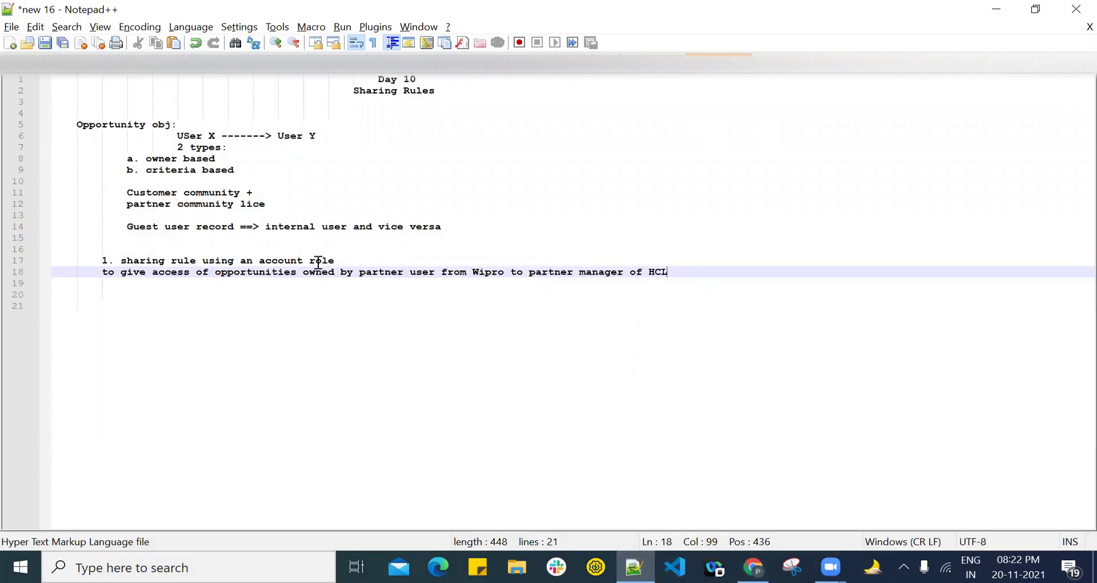
double_click(489, 272)
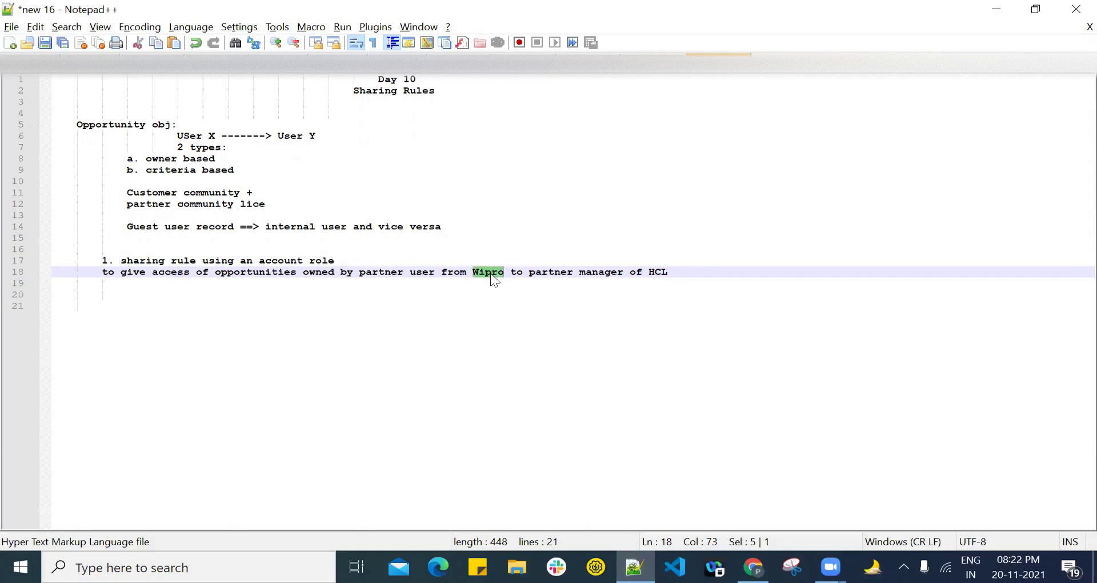
Add the flow line "Wipro ====> partner user ====> opportunities" on line 21 below the access sentence.
click(229, 306)
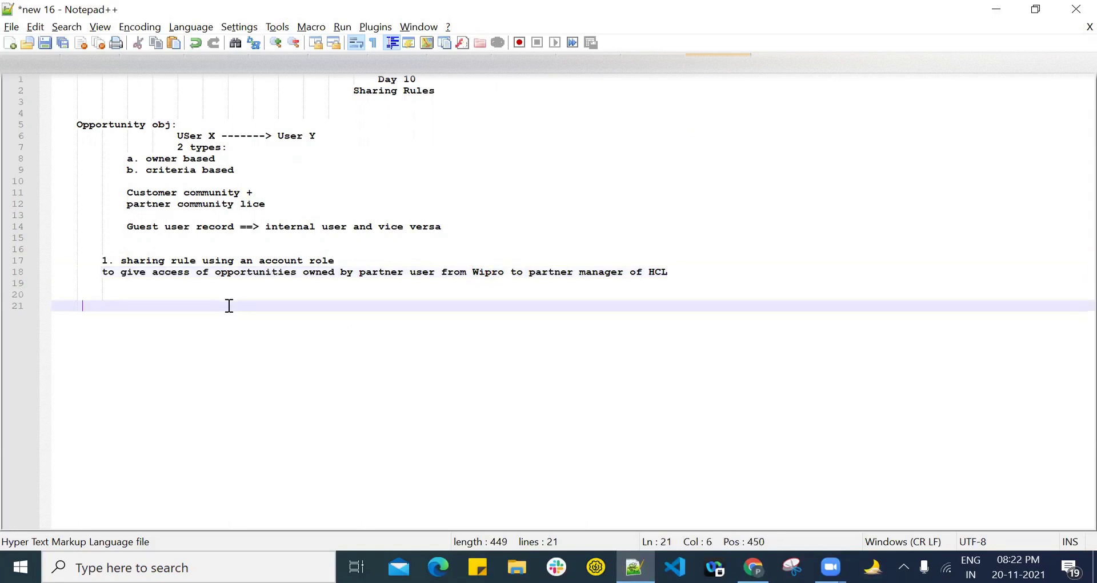
text(Wip)
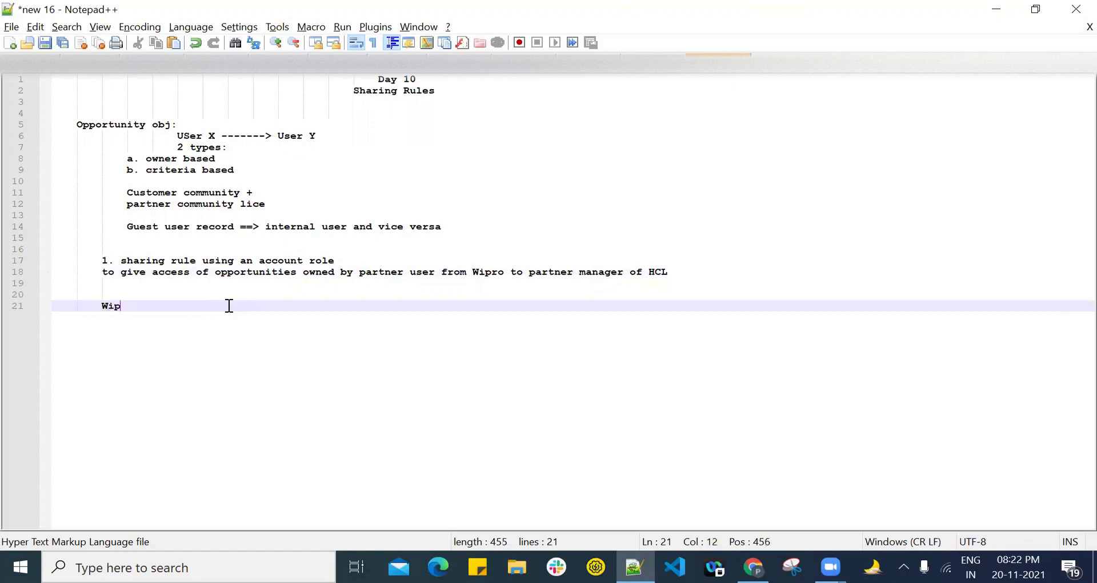
text(ro)
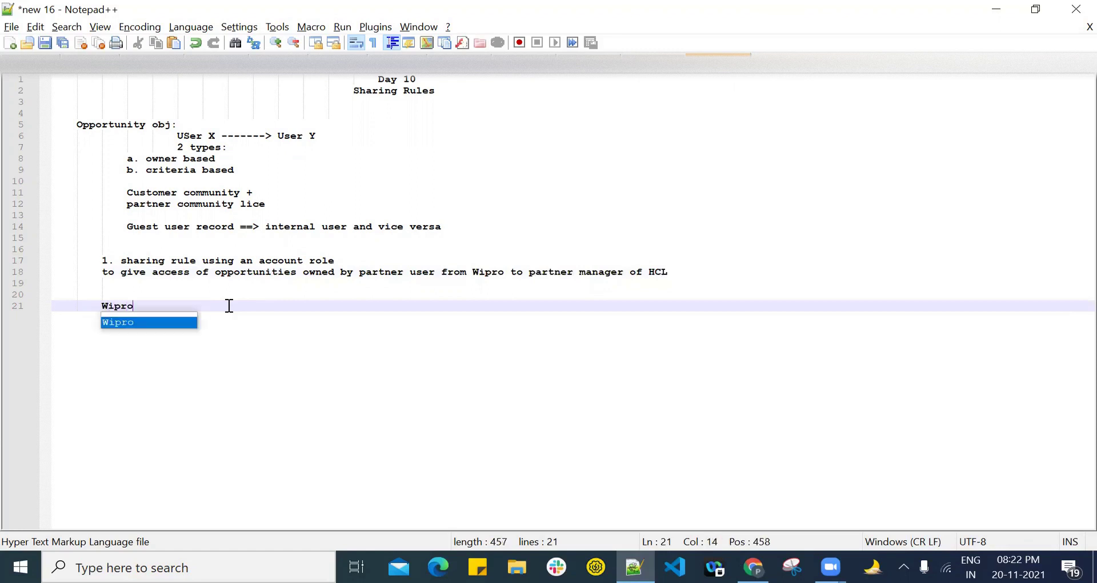
text(  ====> p)
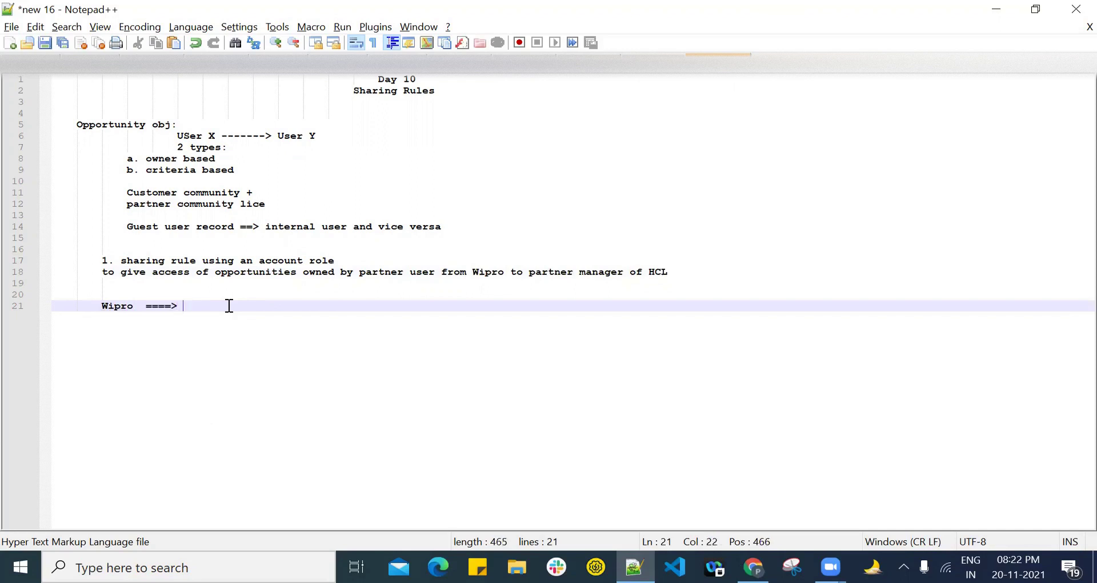
text(a)
key(BackSpace)
text(partner user)
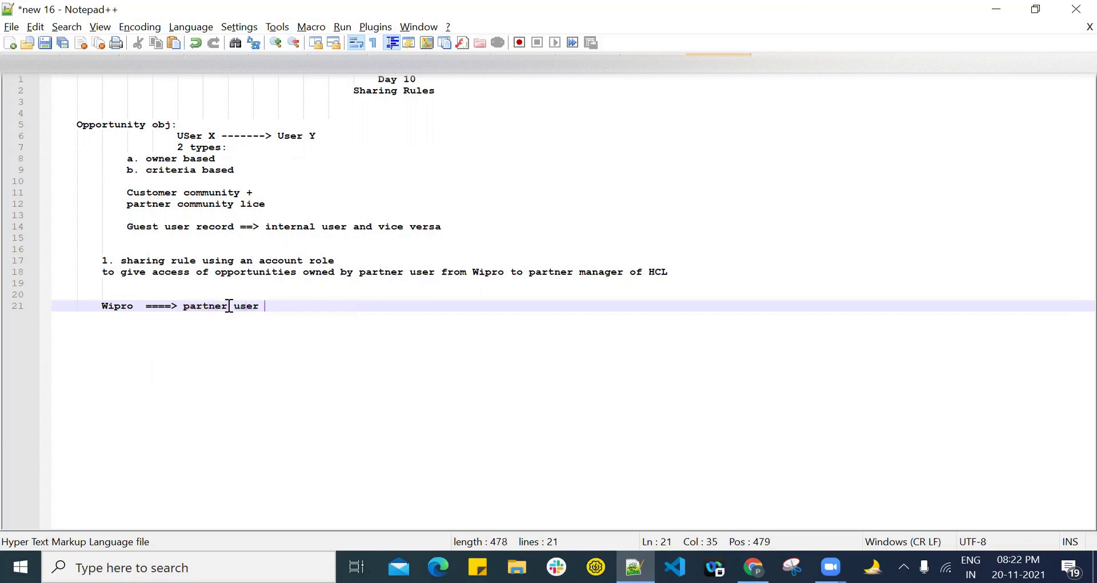
key(BackSpace)
text(====> opp)
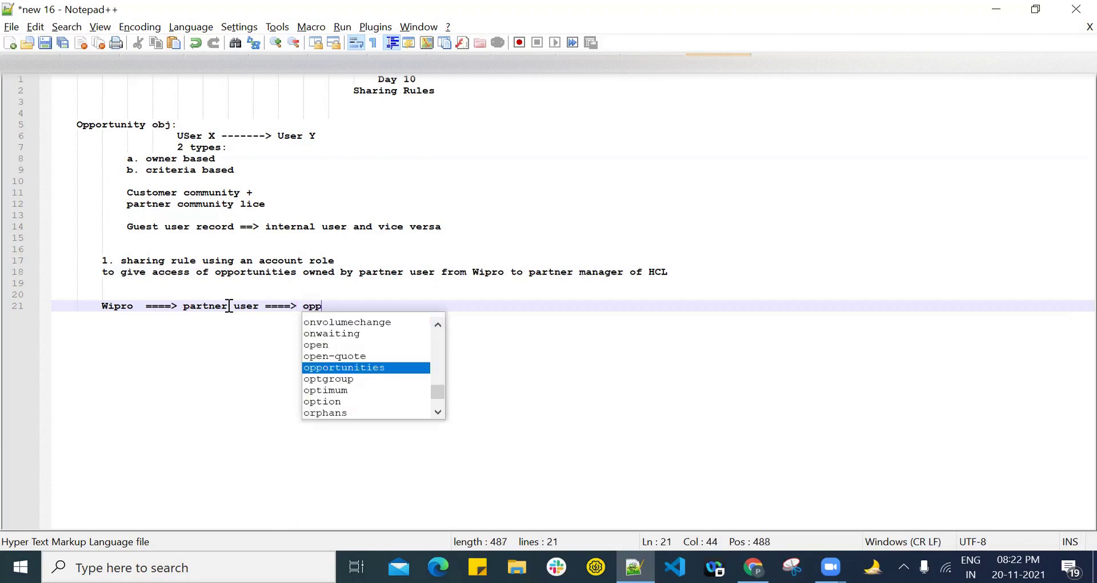
key(Return)
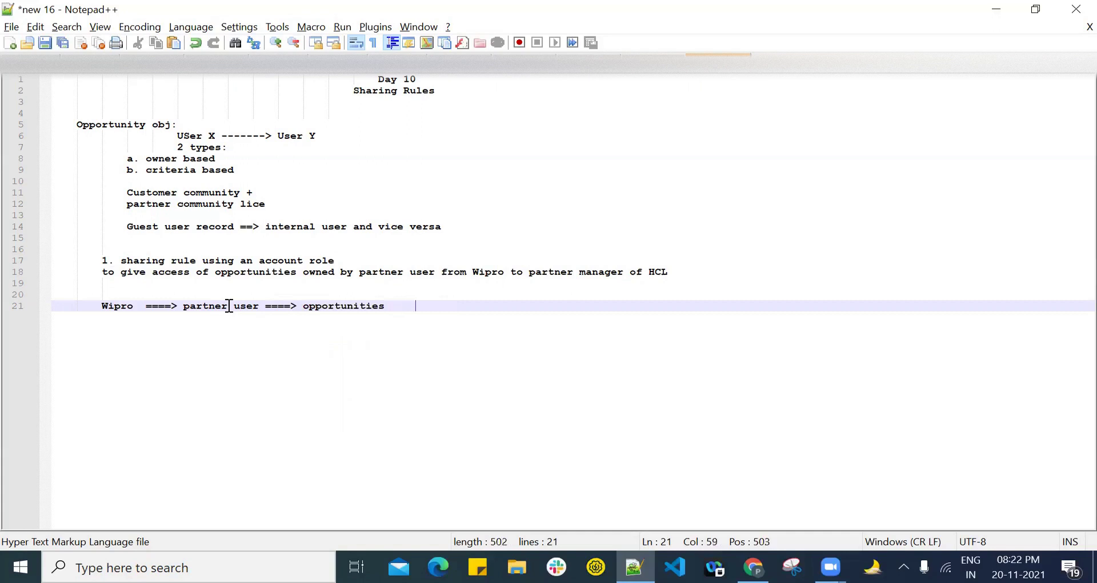
Extend the Wipro flow line after "opportunities" with the arrow text "====we are sharing with====>".
text(ws:)
key(BackSpace)
key(BackSpace)
key(BackSpace)
text(====)
text(we are shai)
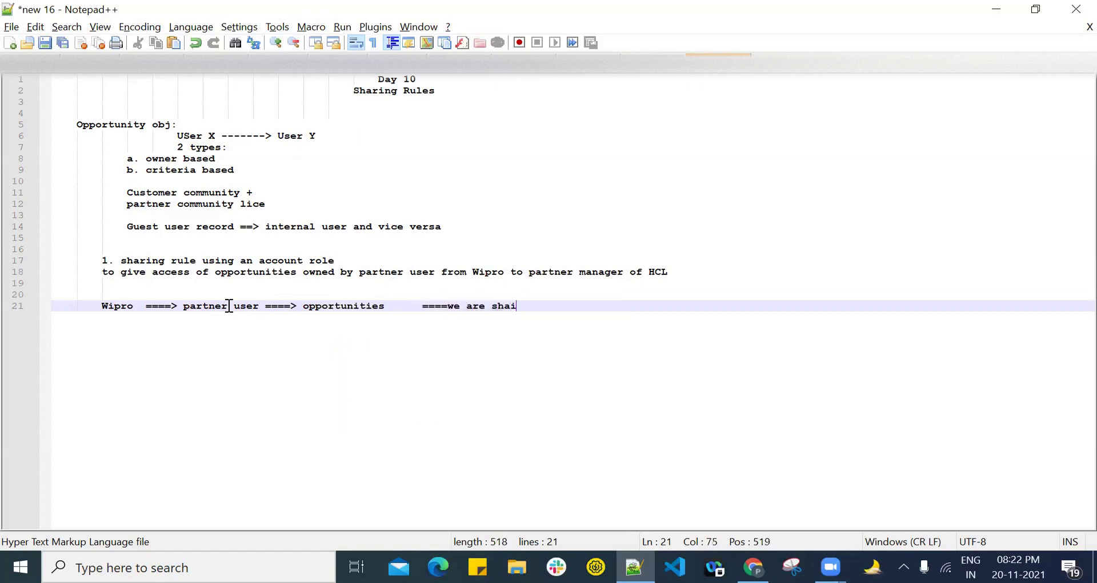
key(BackSpace)
text(ring with)
text(====>)
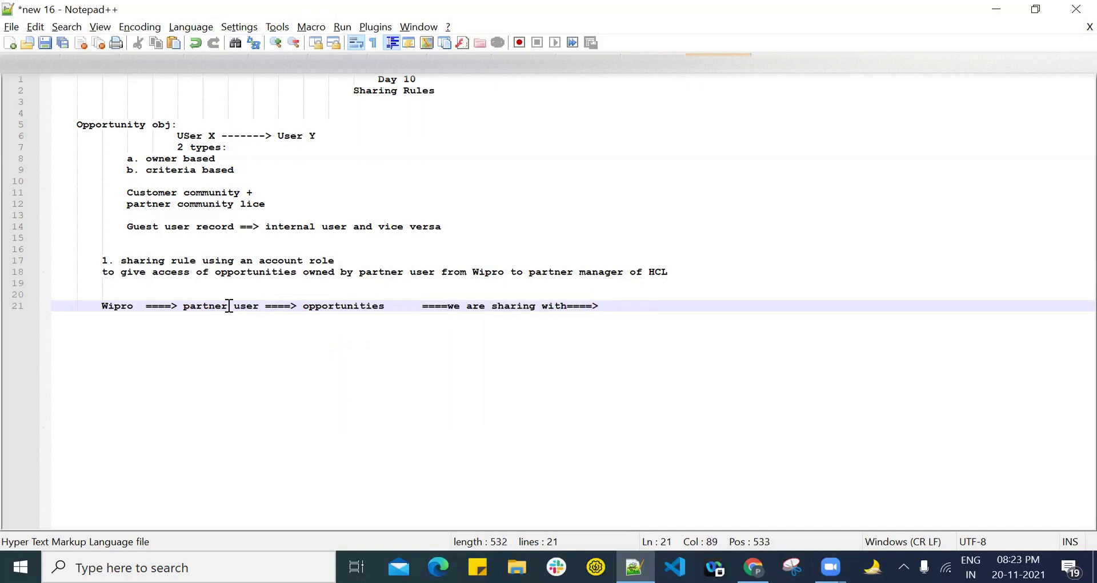
End the Wipro flow line with "HCL partner manager", leaving a wide gap between the arrow and "HCL".
text( HCL parner)
key(BackSpace)
key(BackSpace)
key(BackSpace)
key(BackSpace)
text(tner ma)
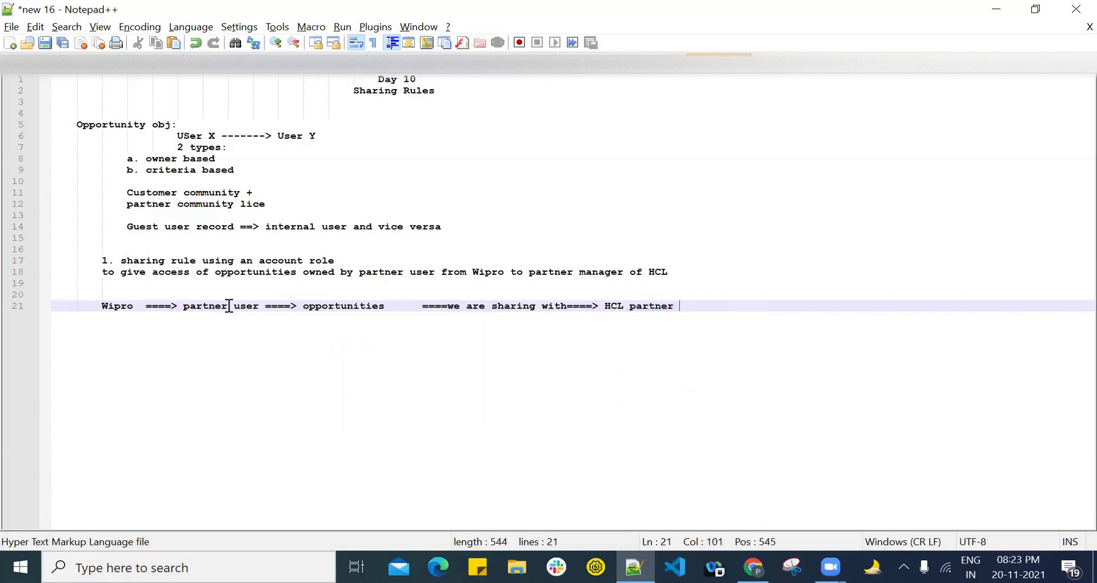
key(Return)
click(603, 307)
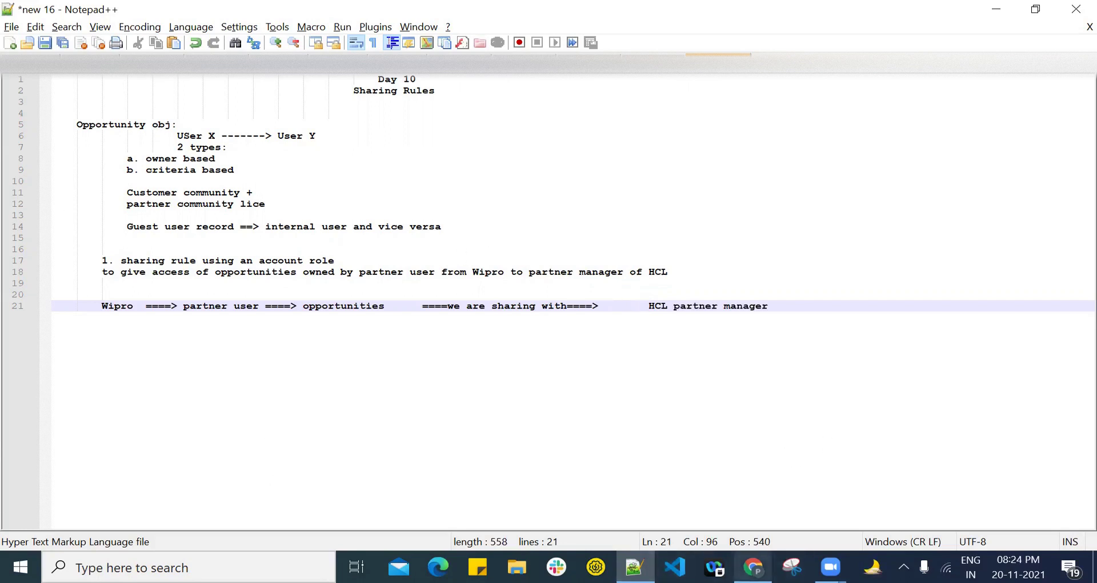
Add the label "step1:" two lines below the Wipro flow line and highlight "user" and "partner manager" in that flow line.
mouse_move(752, 566)
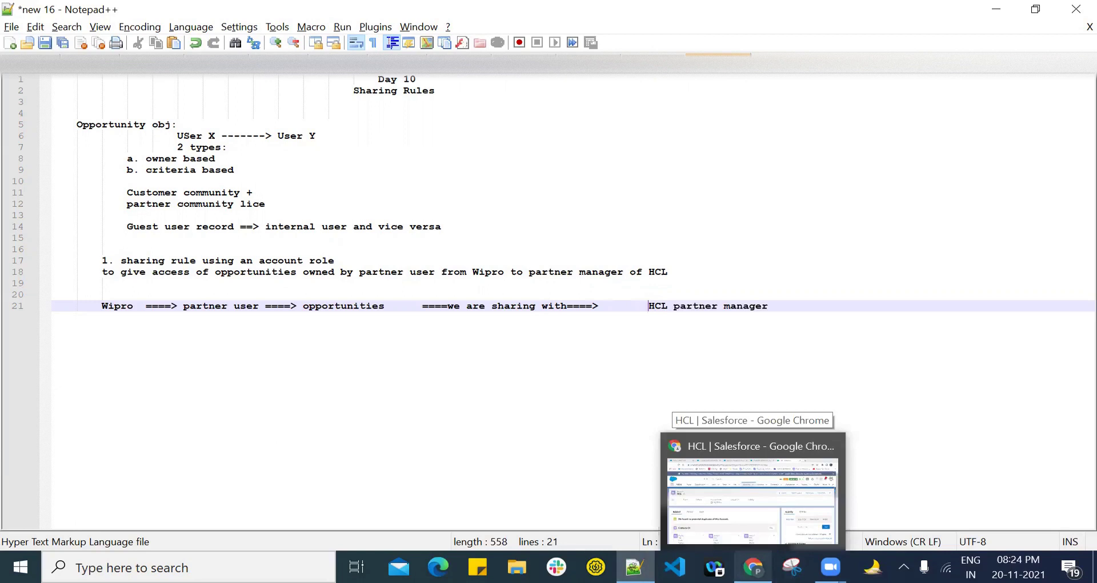
click(802, 301)
key(Return)
key(Return)
text(s)
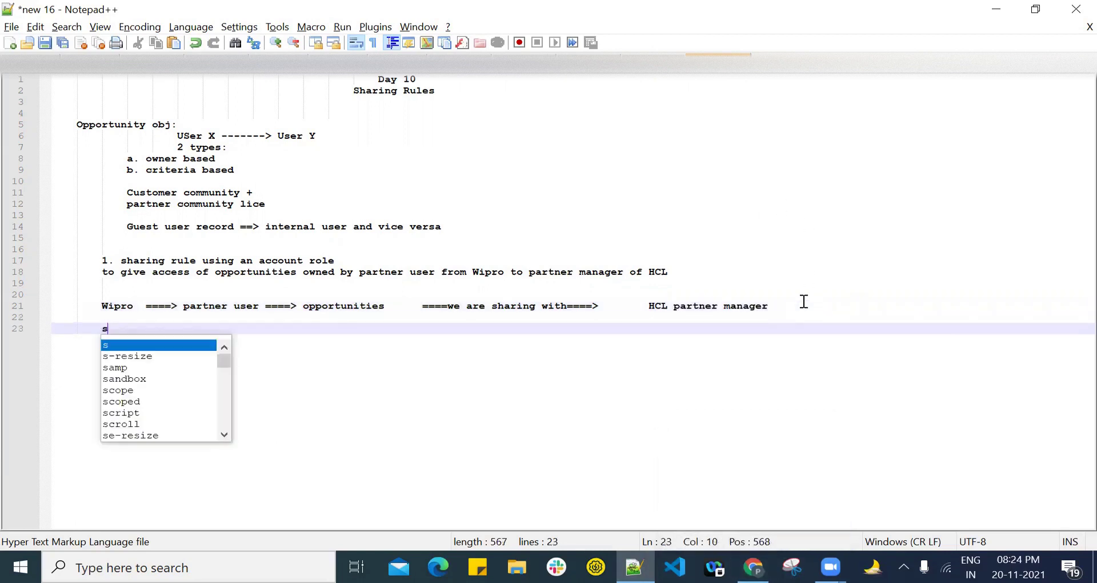
text(tep)
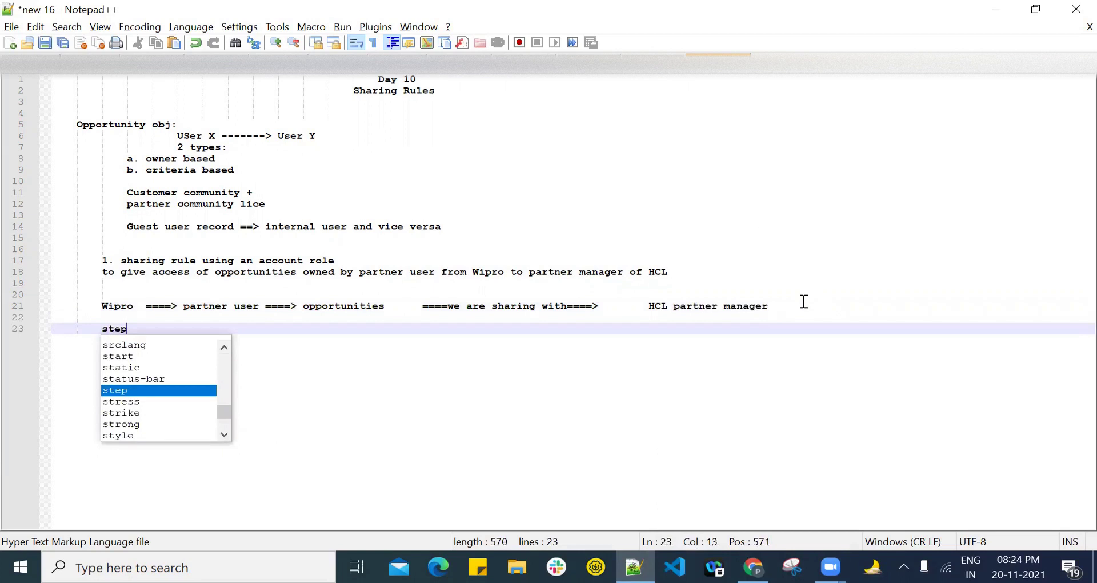
text(1:)
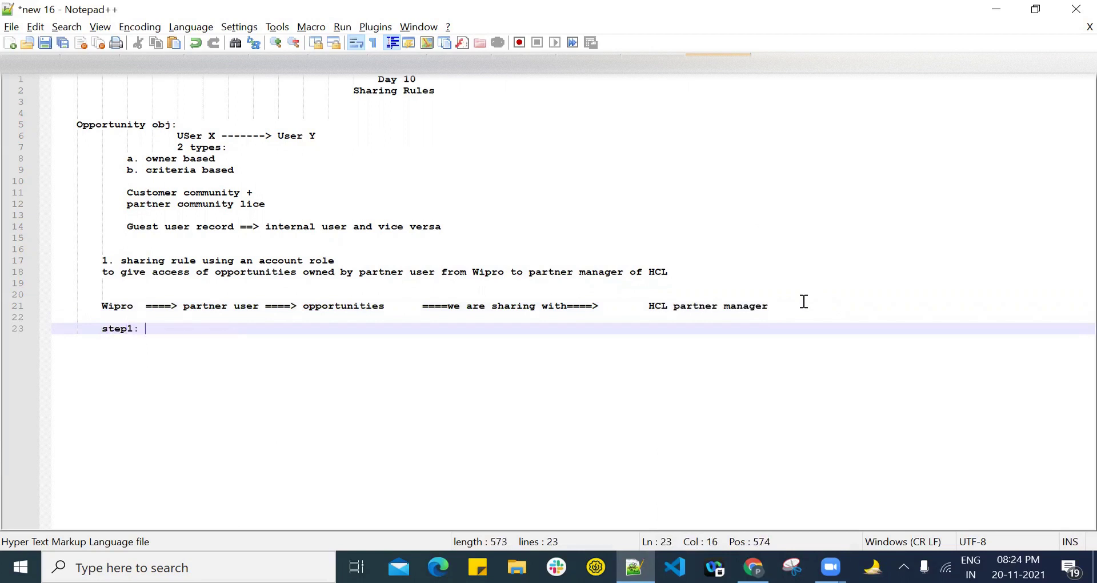
double_click(242, 307)
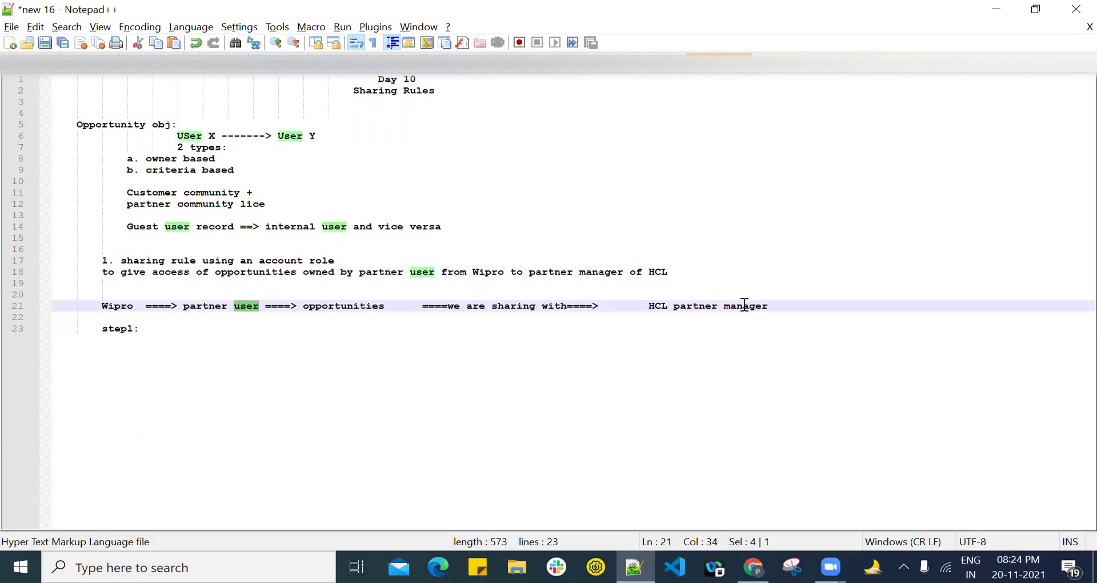
drag(672, 307, 771, 306)
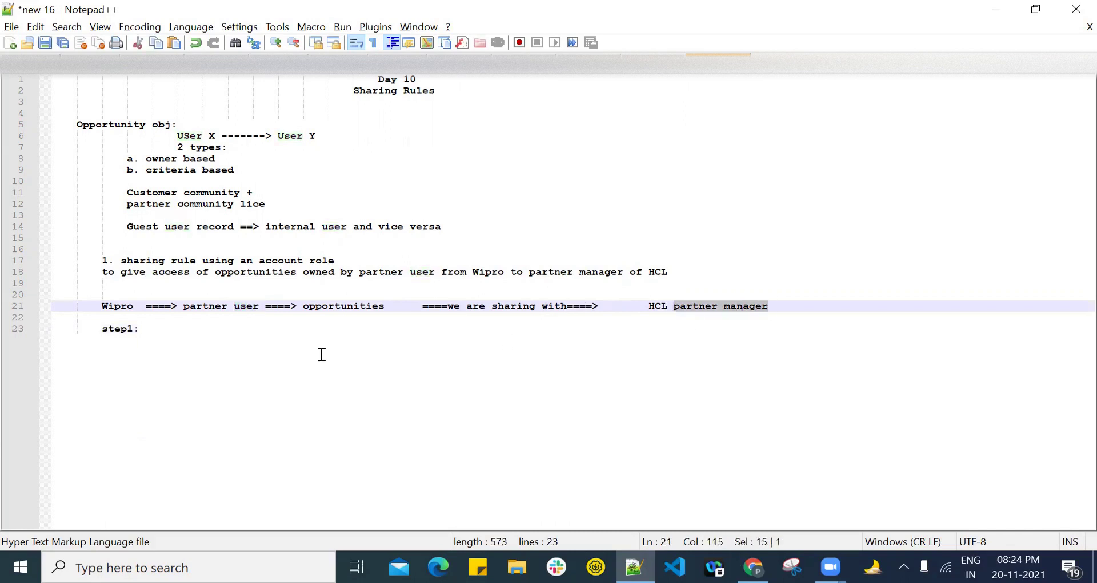
Complete the "step1:" line in the notes with the text "both should have role".
click(243, 341)
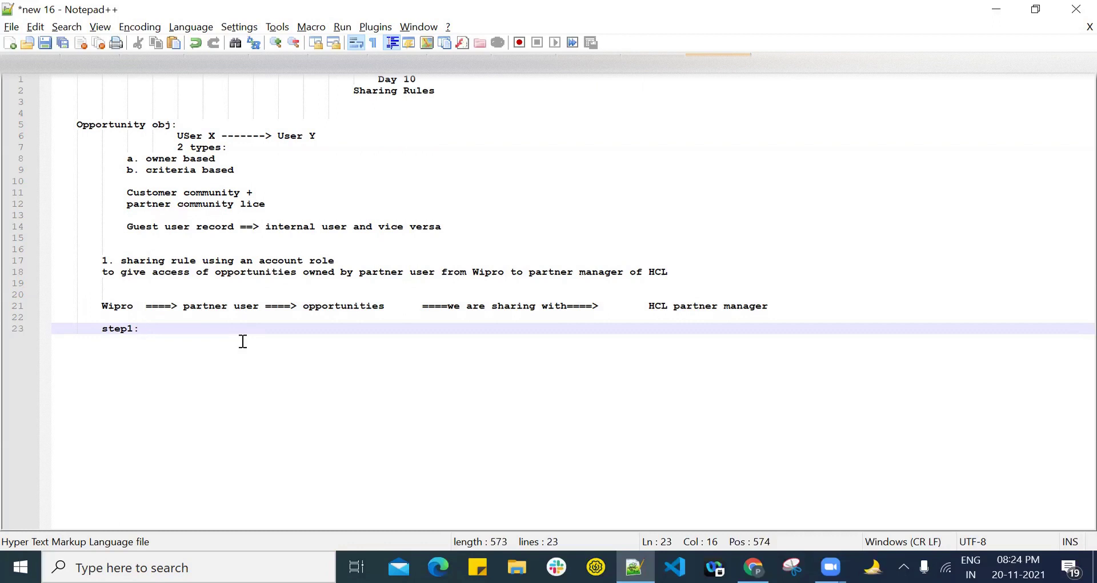
text(both sh)
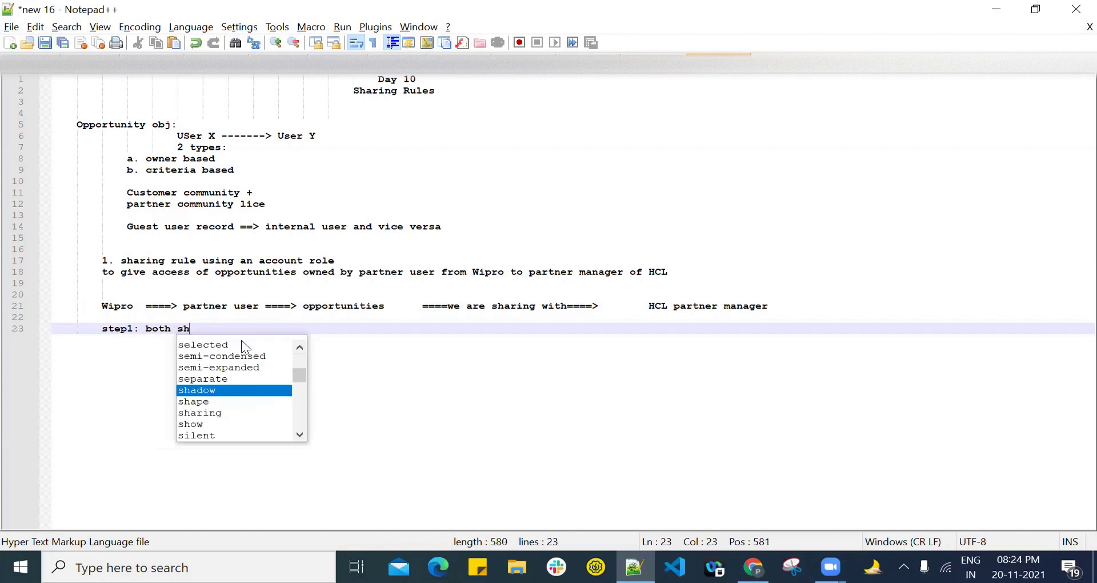
text(ould have )
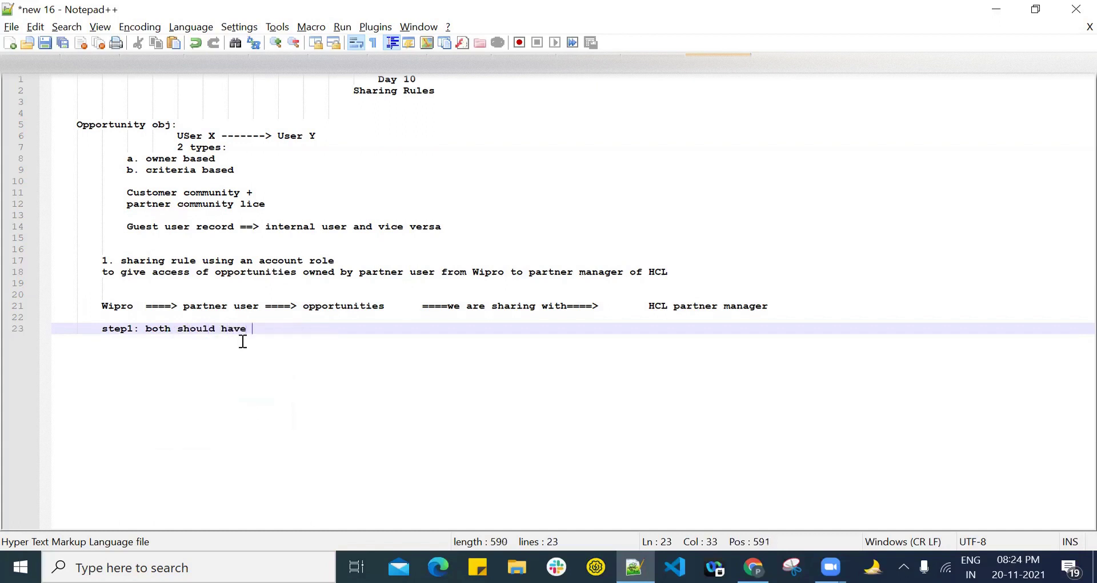
text(role)
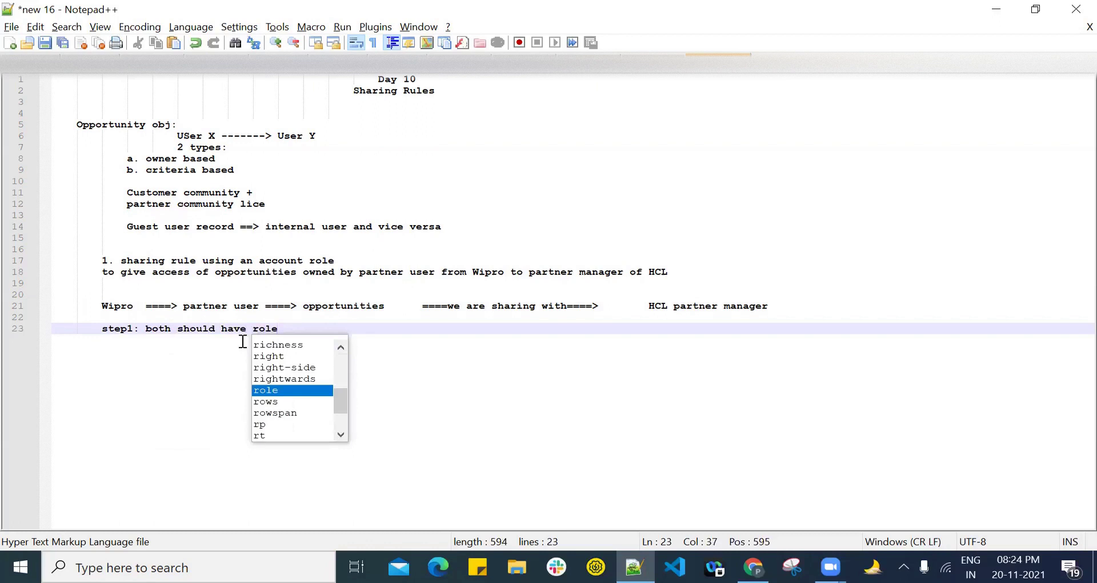
key(alt+Tab)
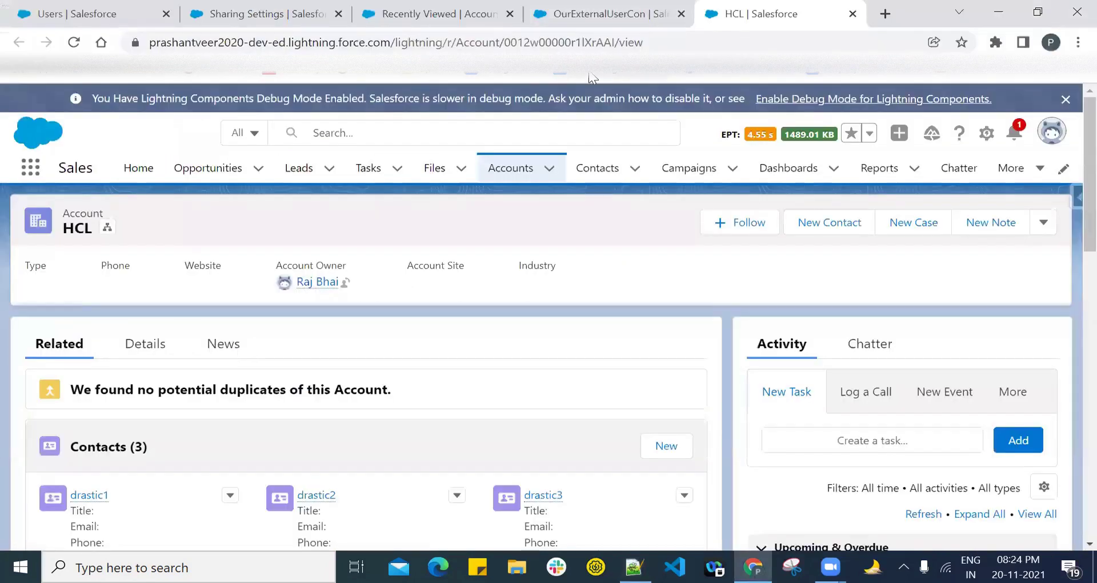
key(alt+Tab)
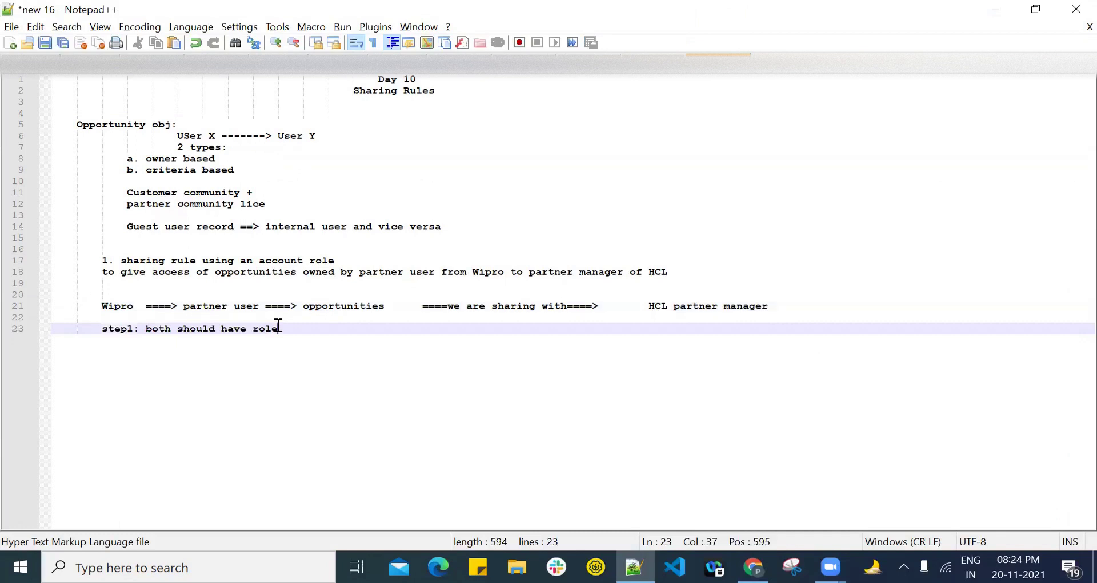
Add the label "step2:" on a new line directly below the step1 line.
key(Return)
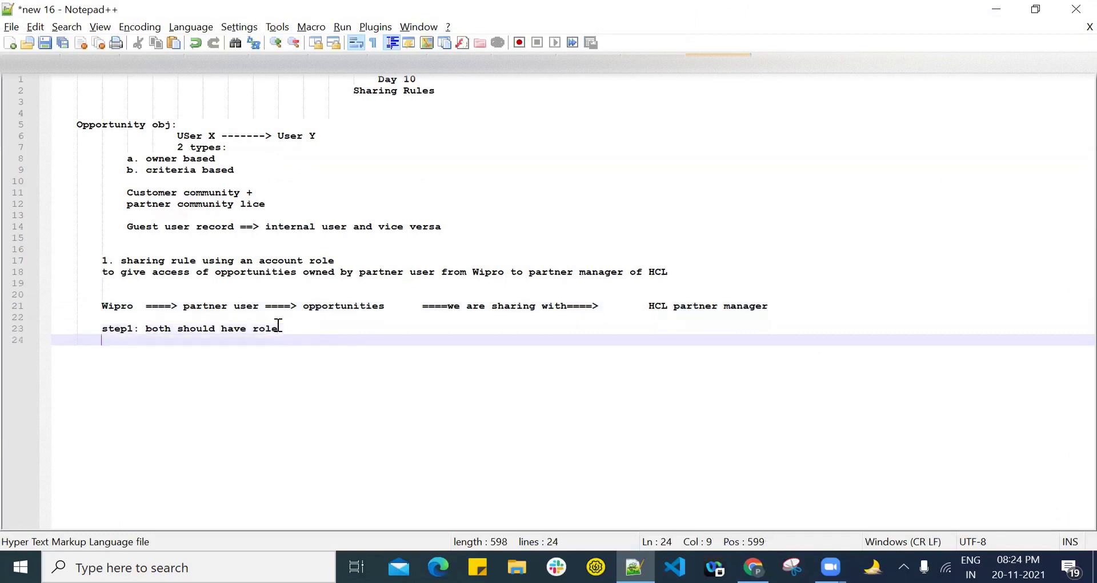
text(step)
key(Escape)
text(2:)
Switch to Chrome and go to the unfinished Opportunity Sharing Rule form in Salesforce Sharing Settings.
click(752, 567)
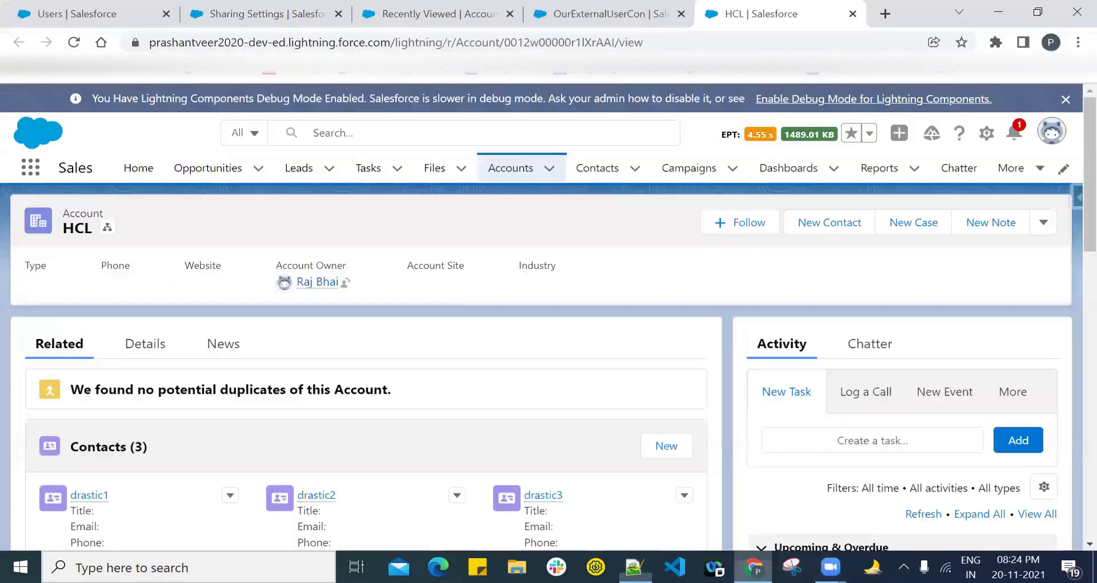
click(437, 14)
click(606, 13)
click(263, 14)
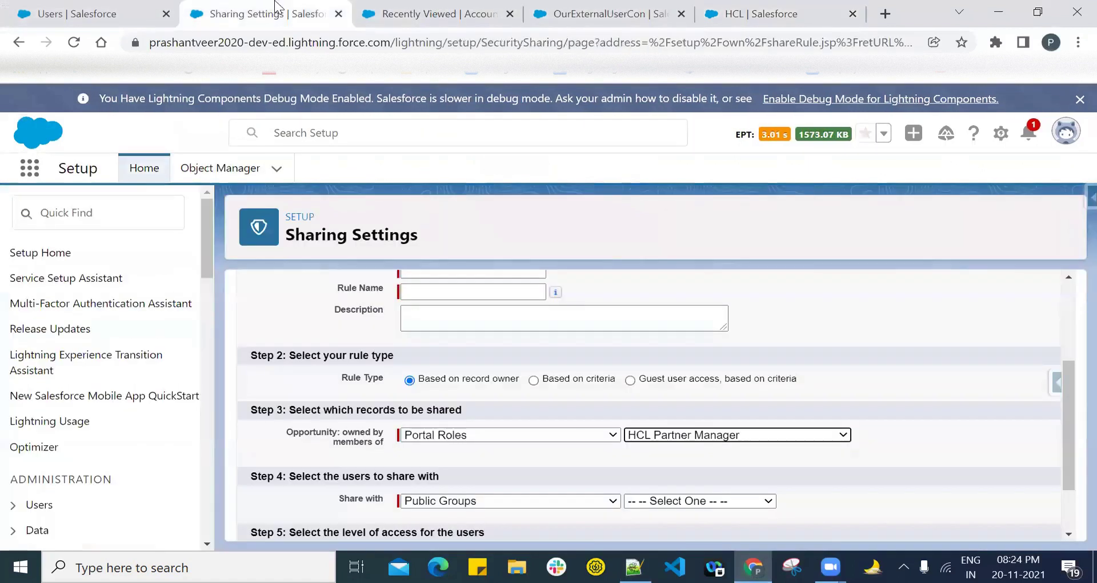
scroll(451, 334, up, 3)
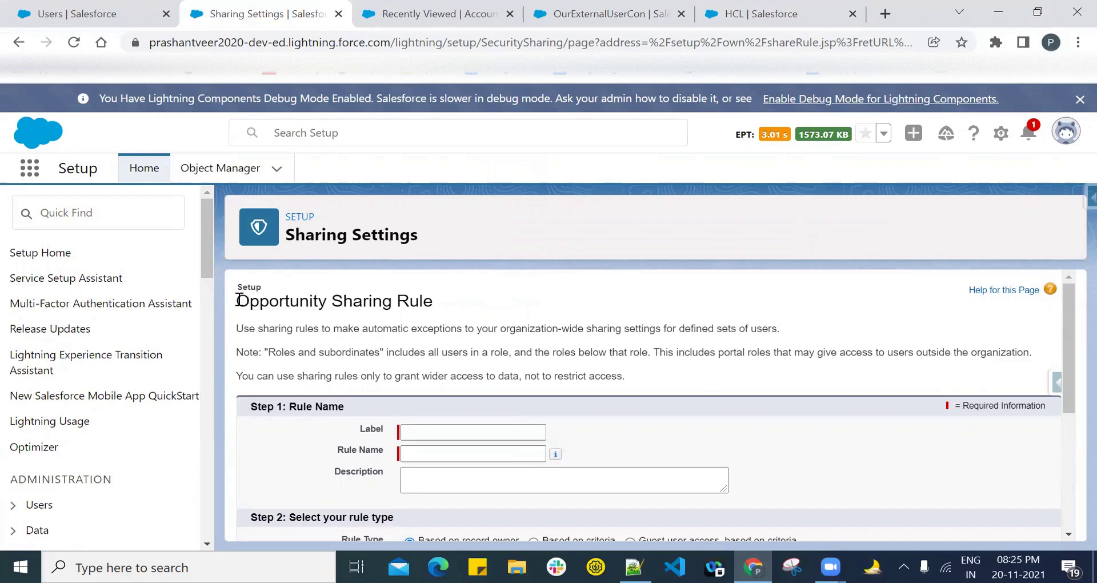
scroll(428, 347, down, 1)
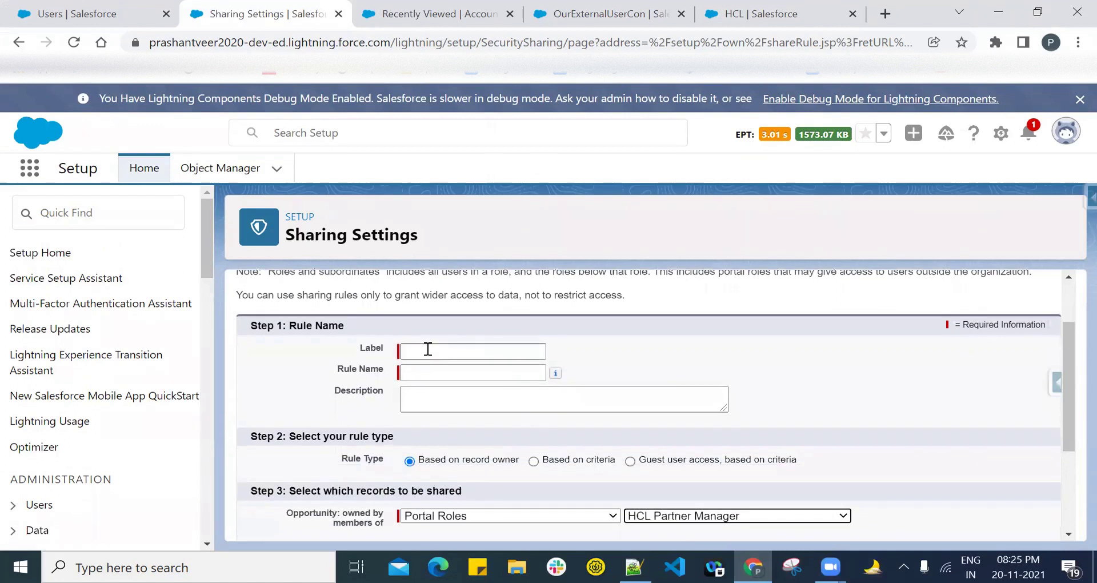
Label the sharing rule "Sharing Wipro Opp" and regenerate its rule name from that label as "Sharing_Wipro_Opp".
click(427, 349)
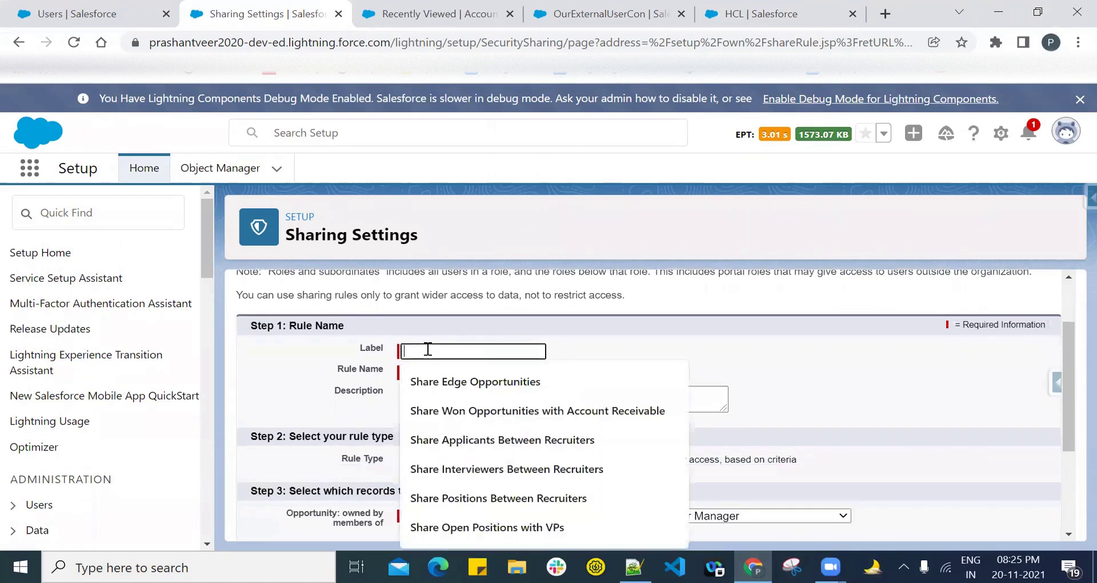
click(626, 335)
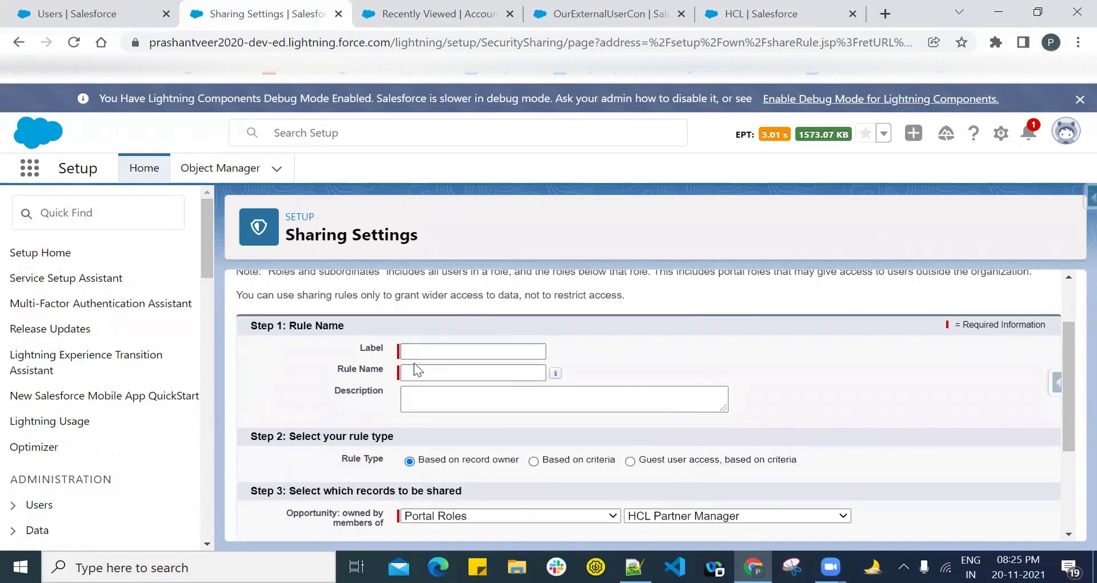
click(410, 349)
text(Sharing)
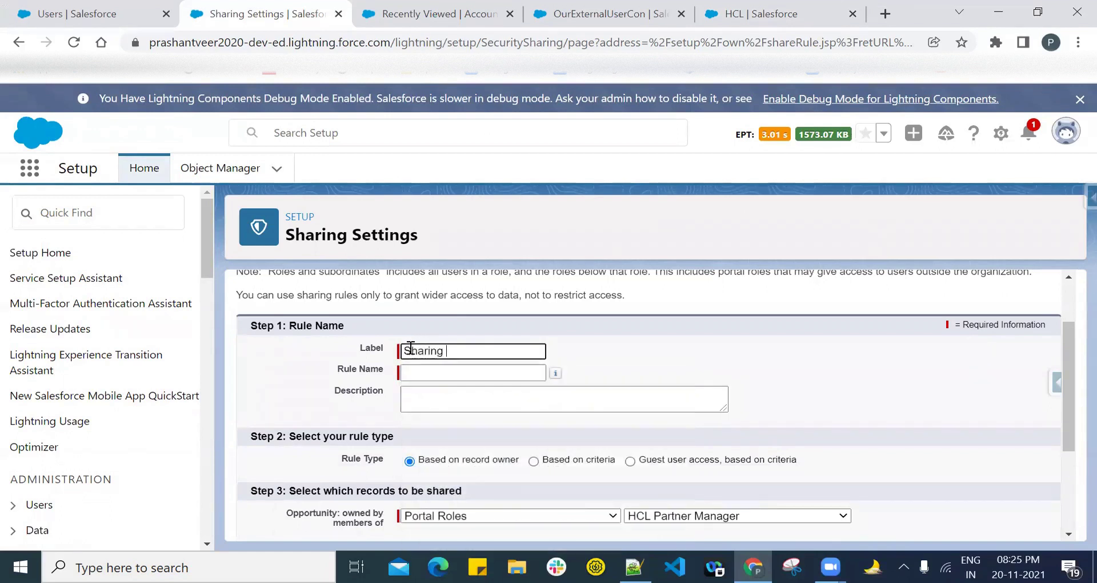
key(alt+Tab)
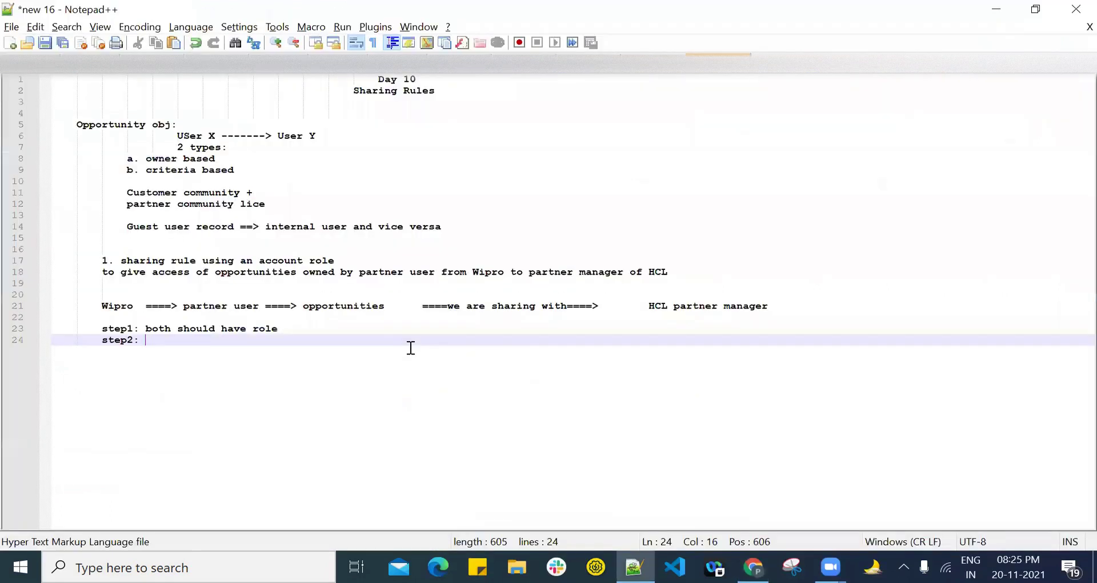
key(alt+Tab)
text(W)
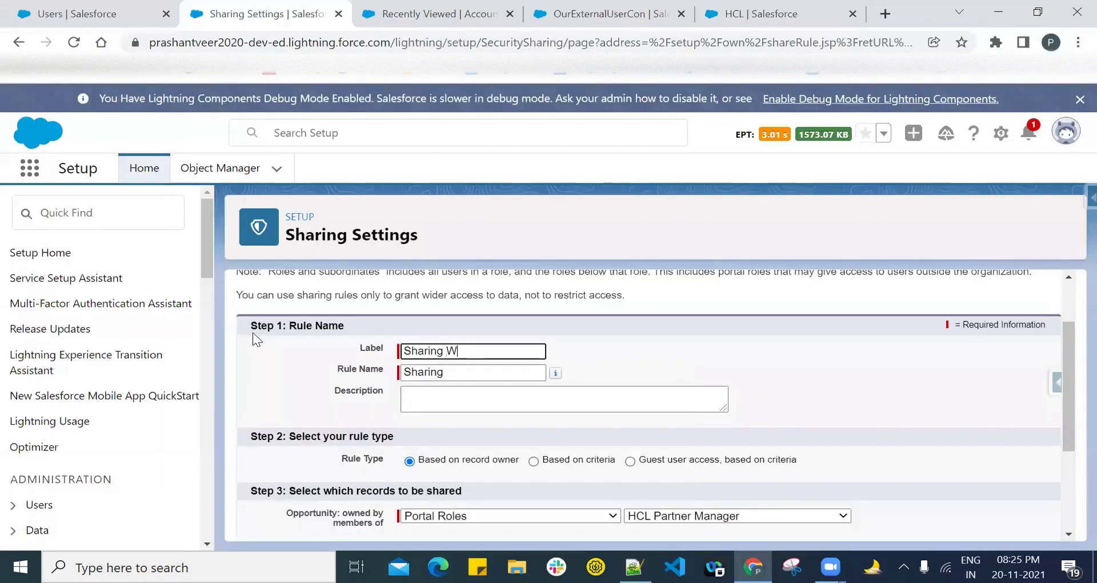
text(ipro Opp)
drag(464, 372, 332, 372)
key(BackSpace)
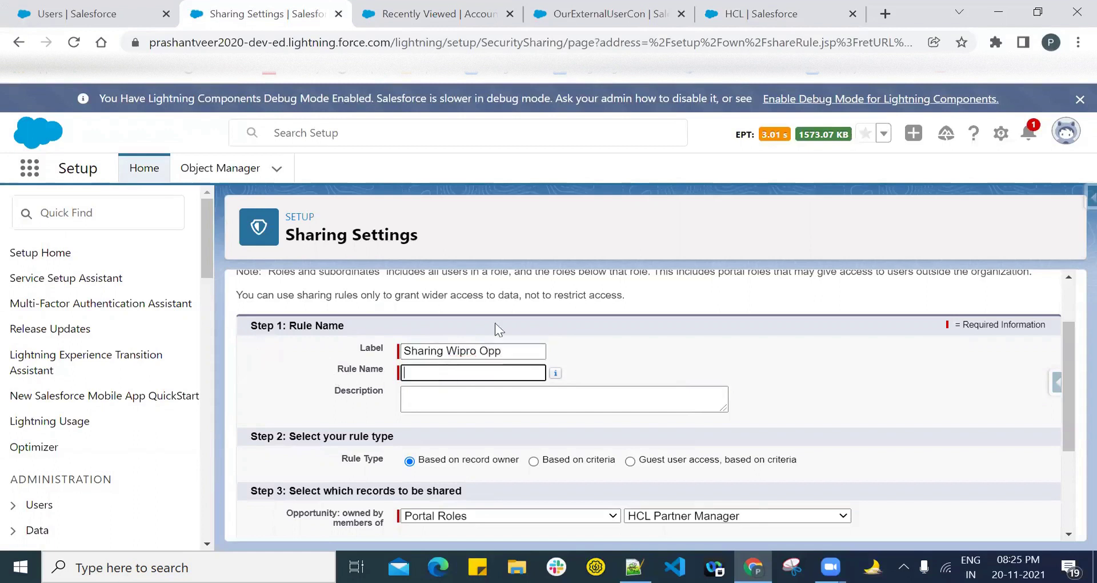
drag(509, 350, 403, 350)
click(499, 400)
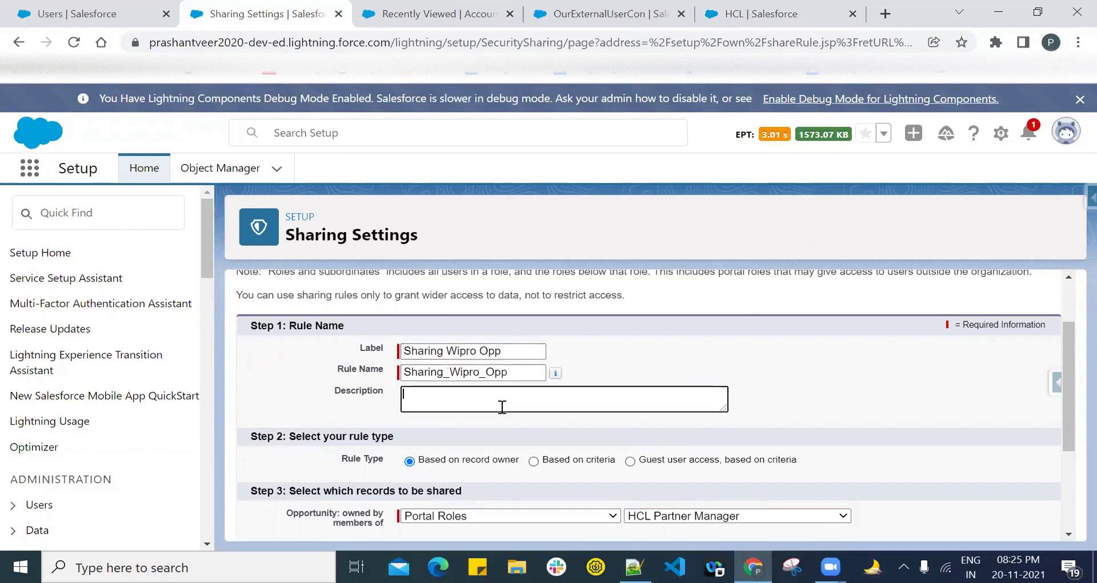
Copy the Wipro to HCL partner manager flow line from the Notepad++ notes into the sharing rule's description.
key(alt+Tab)
click(103, 294)
drag(102, 306, 776, 306)
key(ctrl+c)
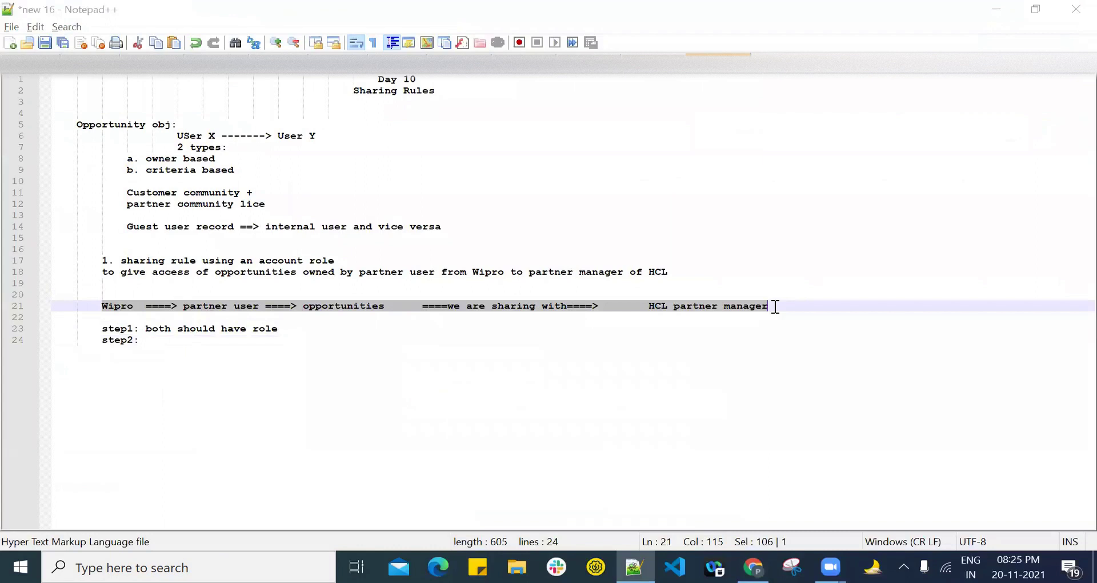
key(alt+Tab)
key(ctrl+v)
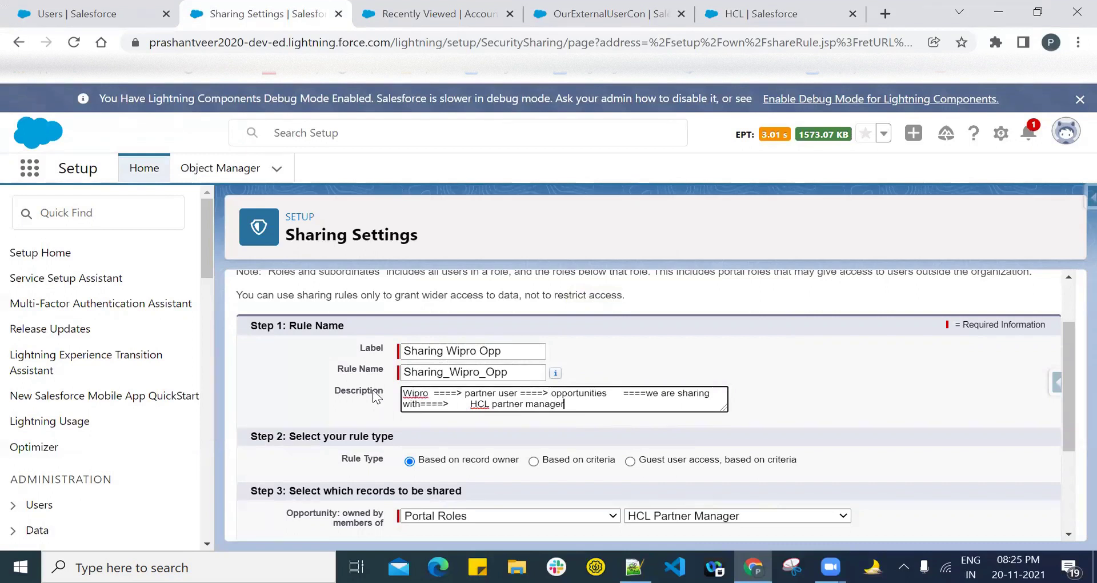
Highlight "HCL partner manager" in the rule description and compare it with the record owner and share-with settings.
scroll(377, 395, down, 1)
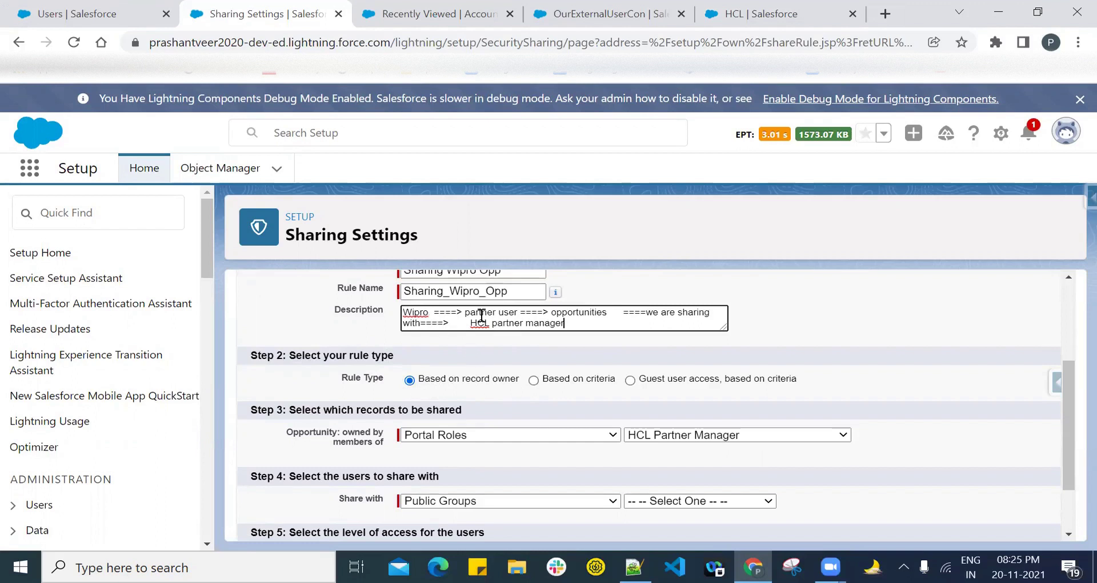
drag(469, 311, 563, 323)
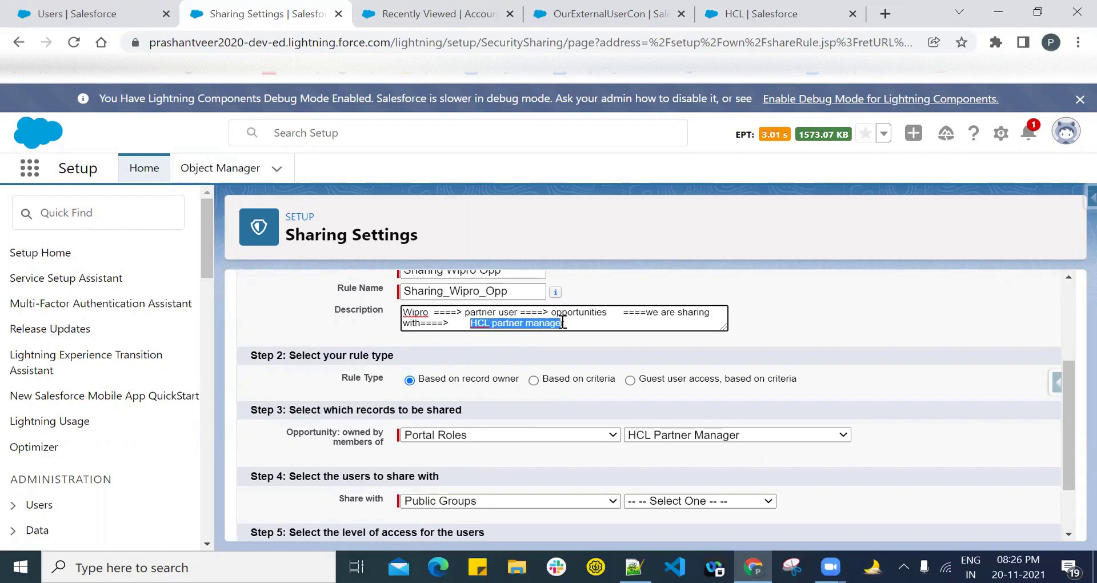
scroll(463, 383, down, 2)
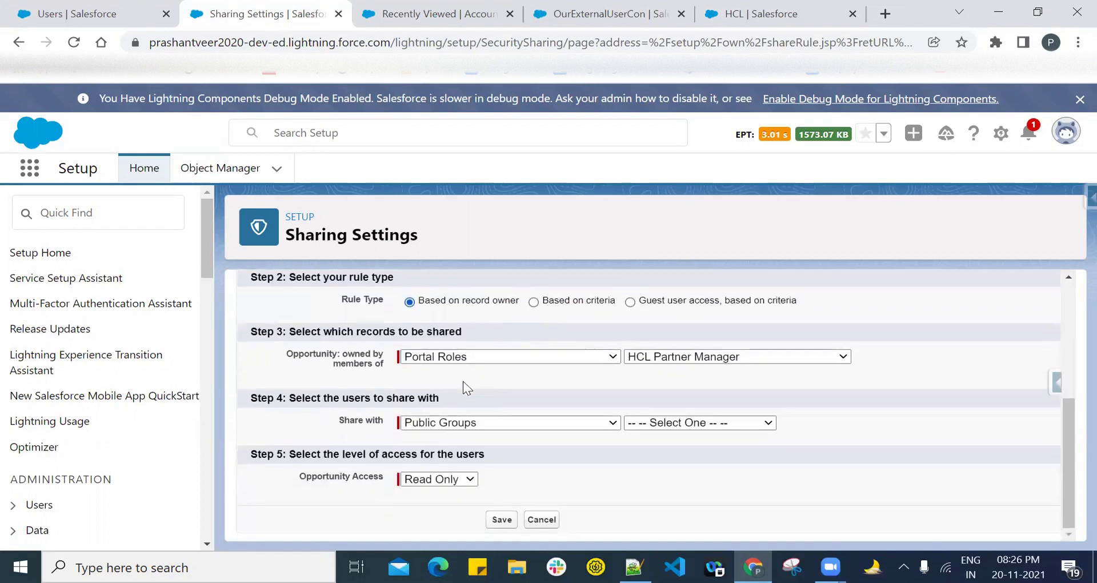
scroll(464, 382, up, 1)
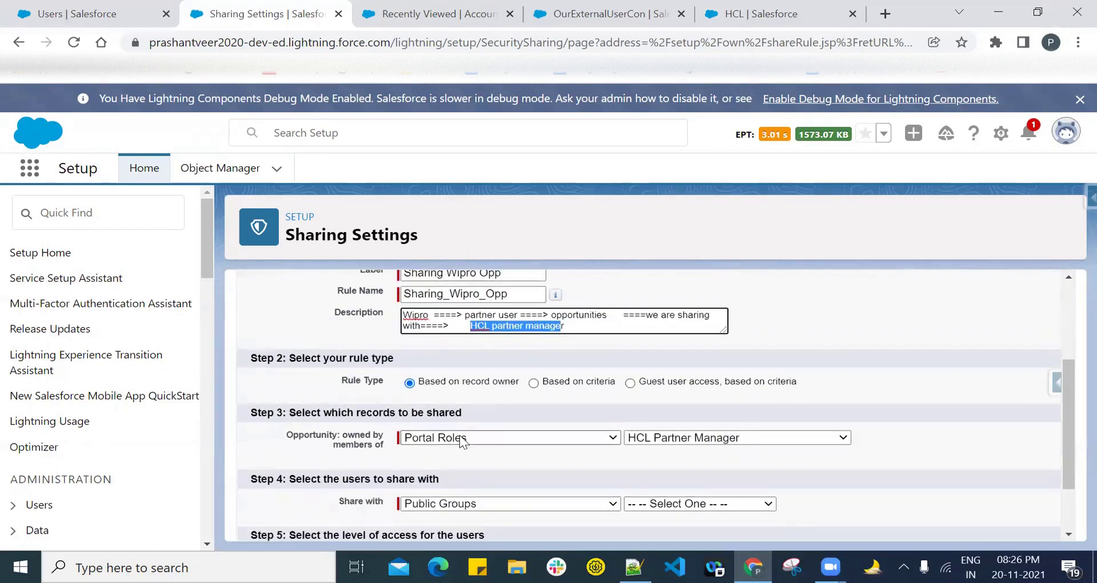
click(471, 324)
drag(472, 324, 565, 326)
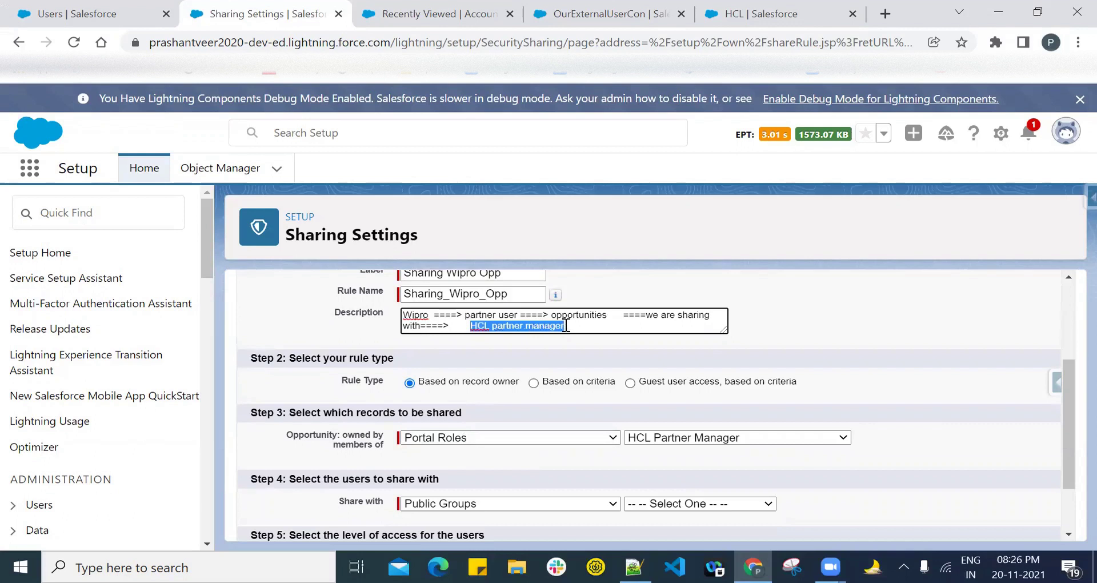
Check the owner category and portal role choices for the Opportunity records to share.
click(515, 437)
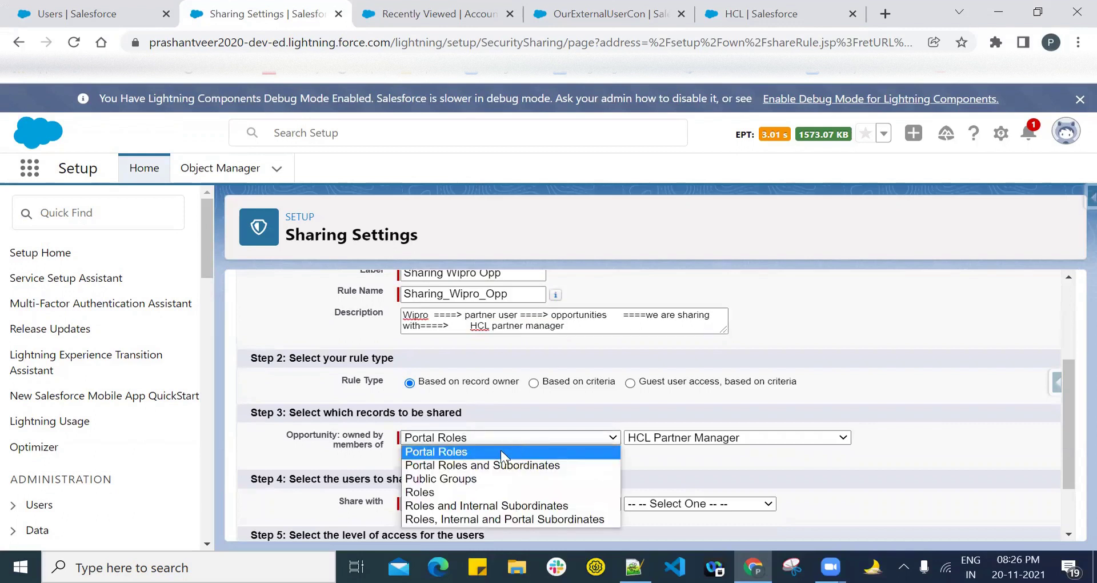
click(505, 452)
click(651, 439)
click(651, 440)
scroll(655, 446, down, 3)
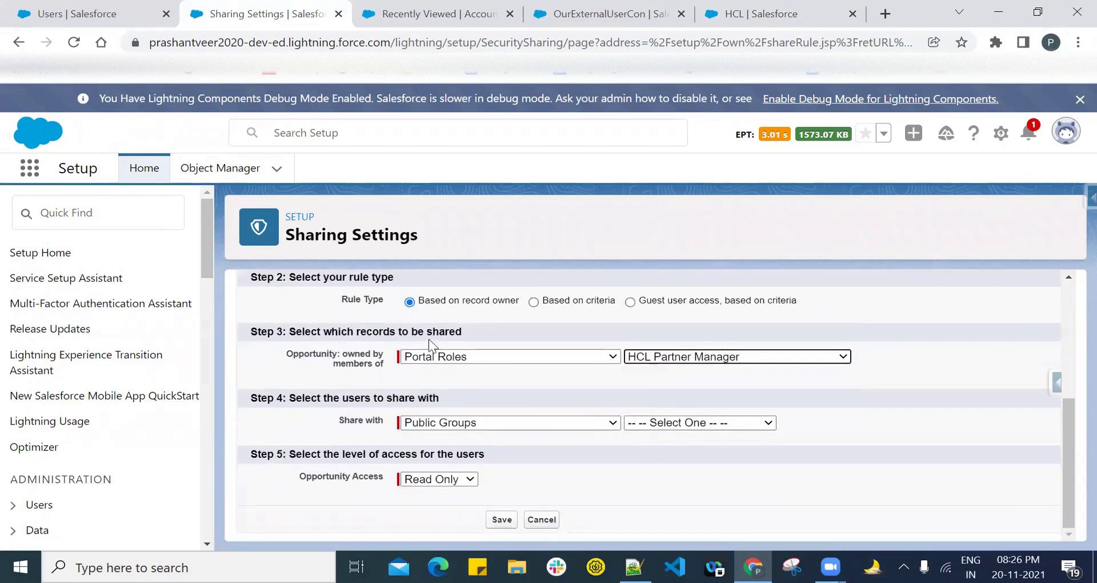
Set the shared Opportunities' owners to Portal Roles and Subordinates with the role Wipro Partner Manager, and check this against the description.
drag(289, 331, 464, 336)
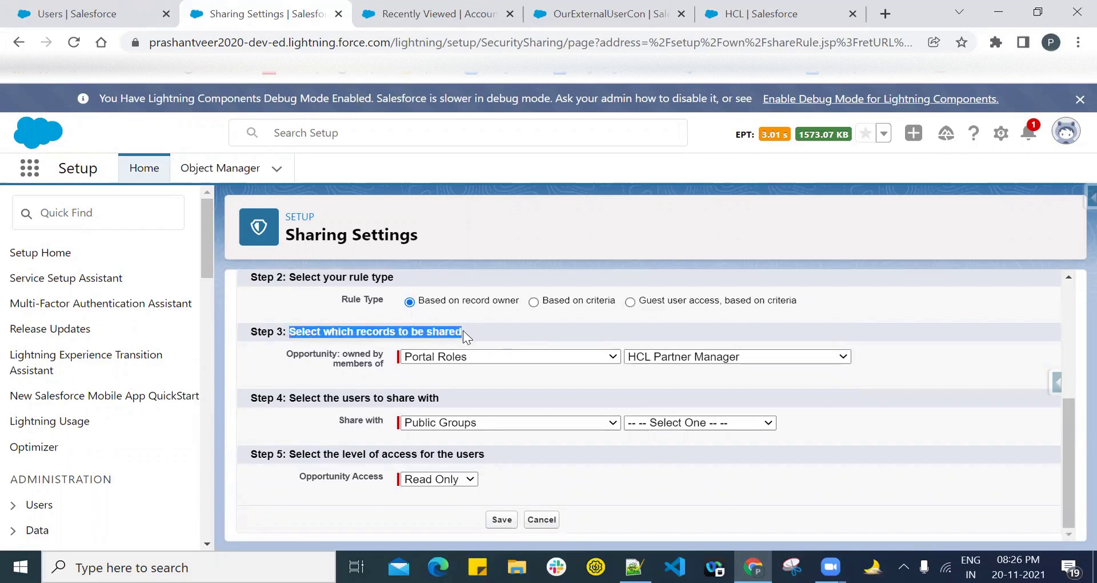
click(472, 362)
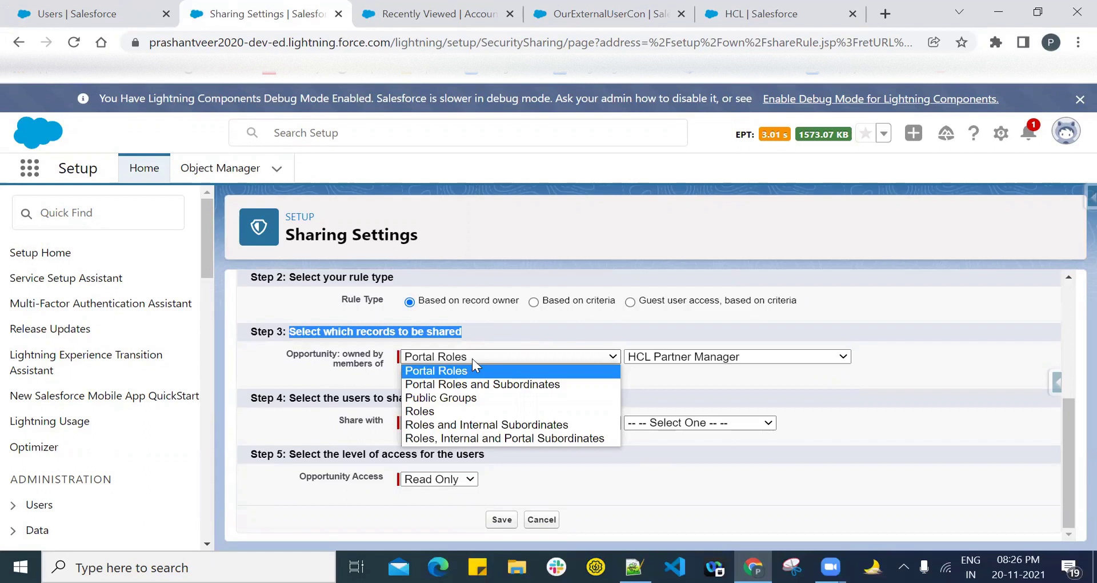
click(490, 384)
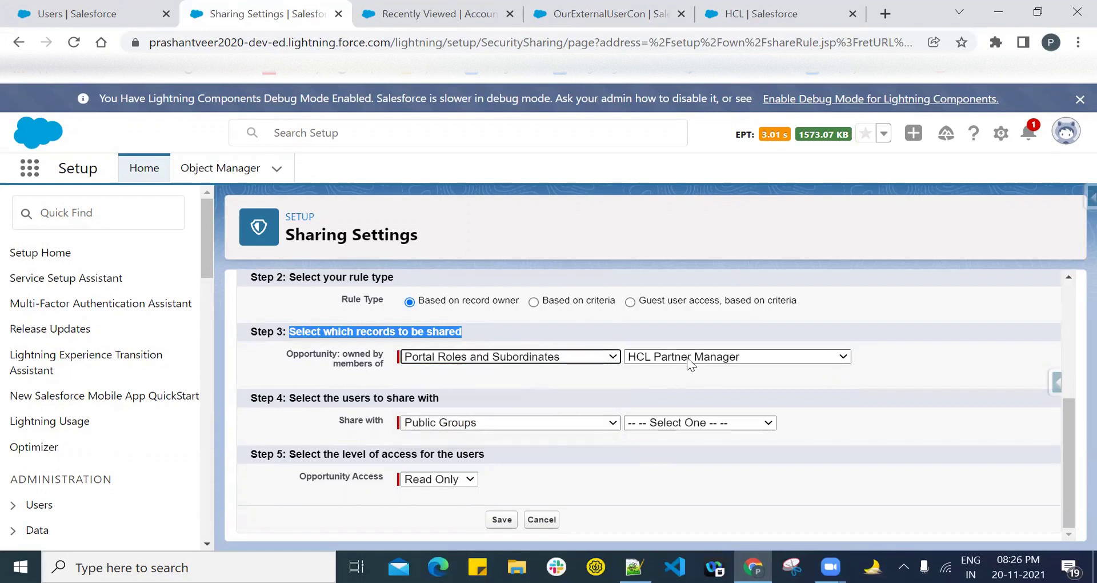
click(689, 361)
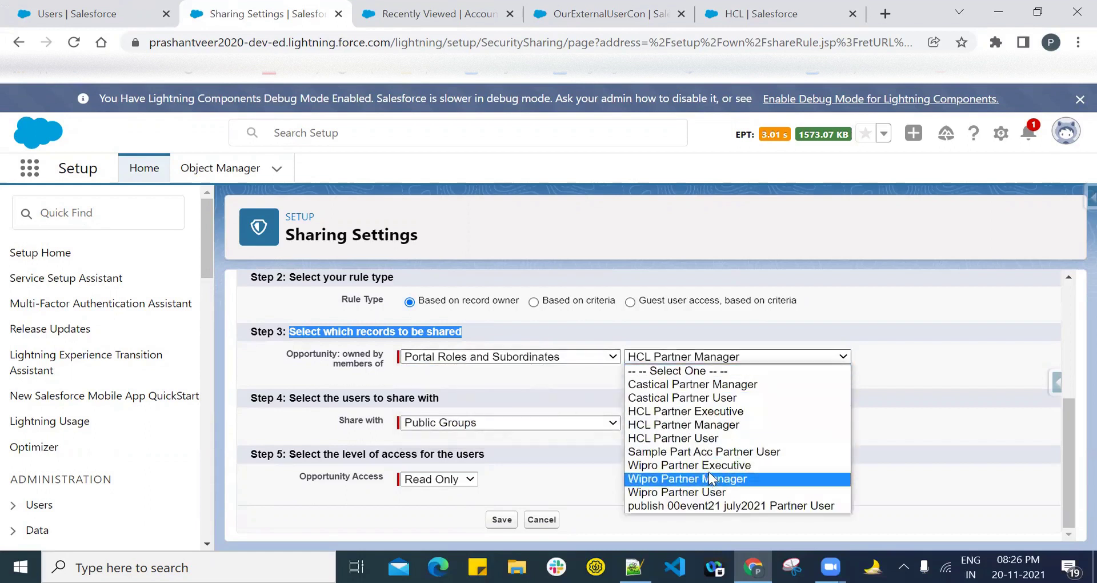
click(738, 479)
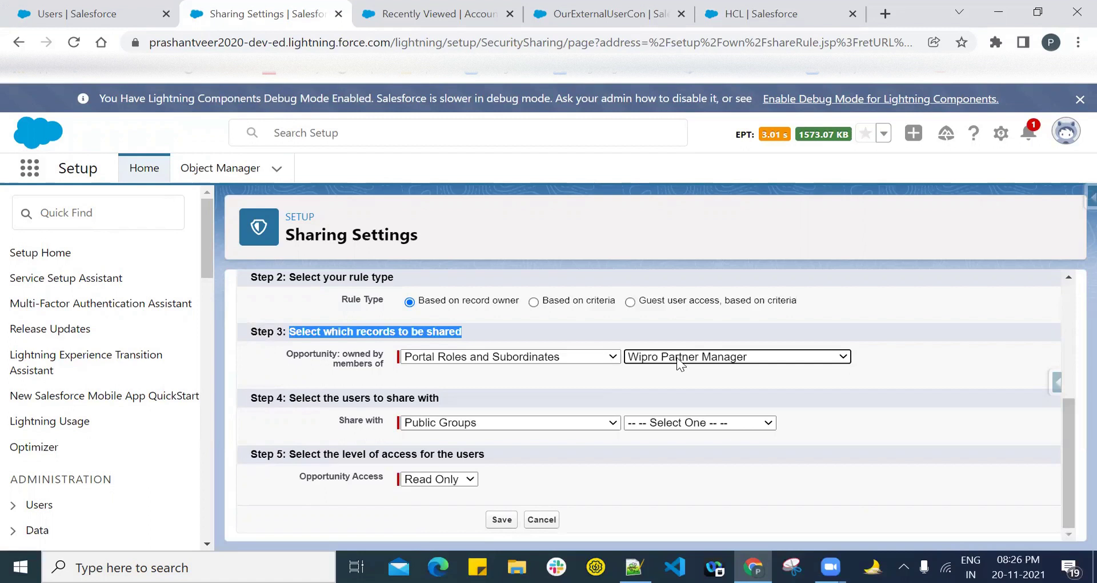
scroll(678, 362, up, 4)
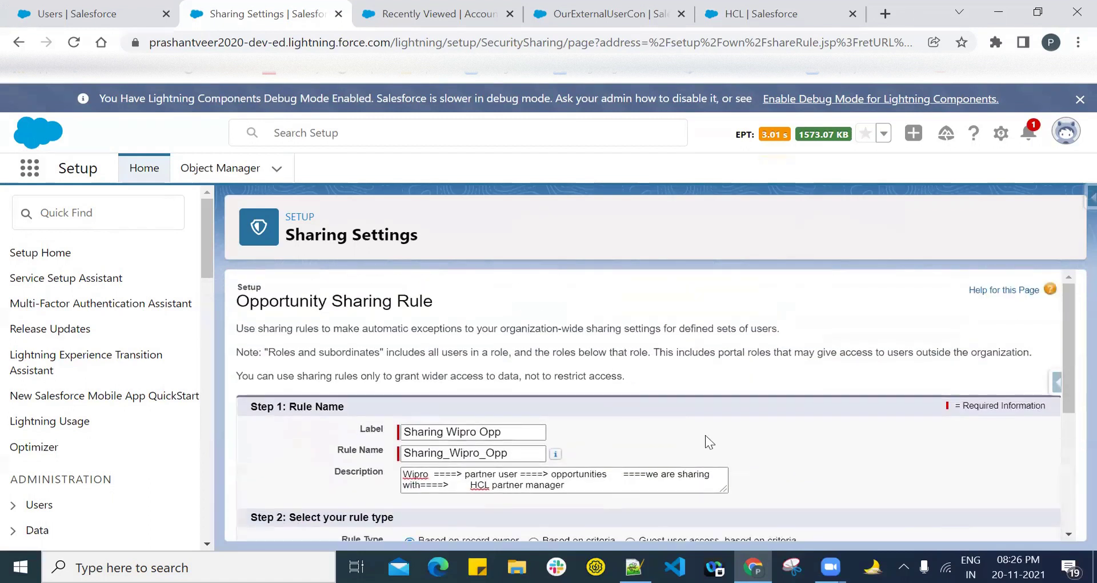
scroll(709, 441, down, 1)
scroll(682, 363, down, 3)
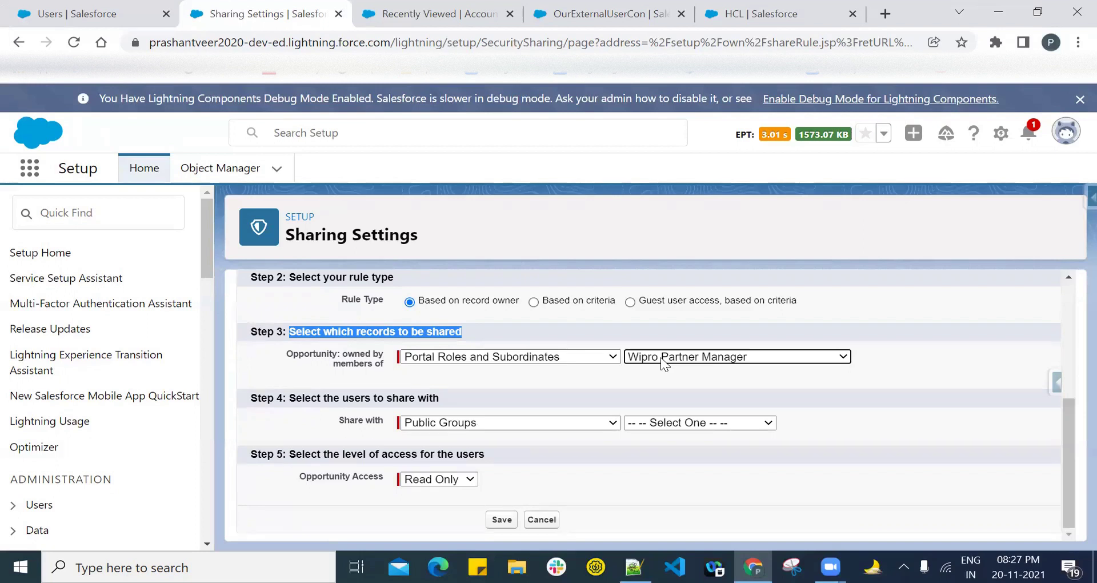
click(636, 375)
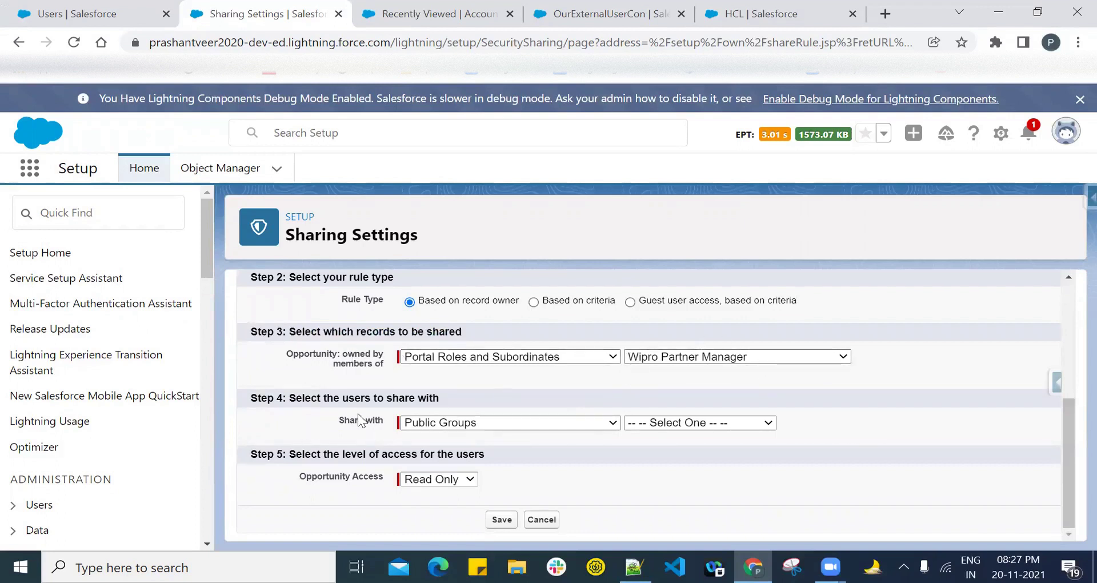
Set the users to share the Opportunities with to Portal Roles and the role HCL Partner Manager.
click(440, 420)
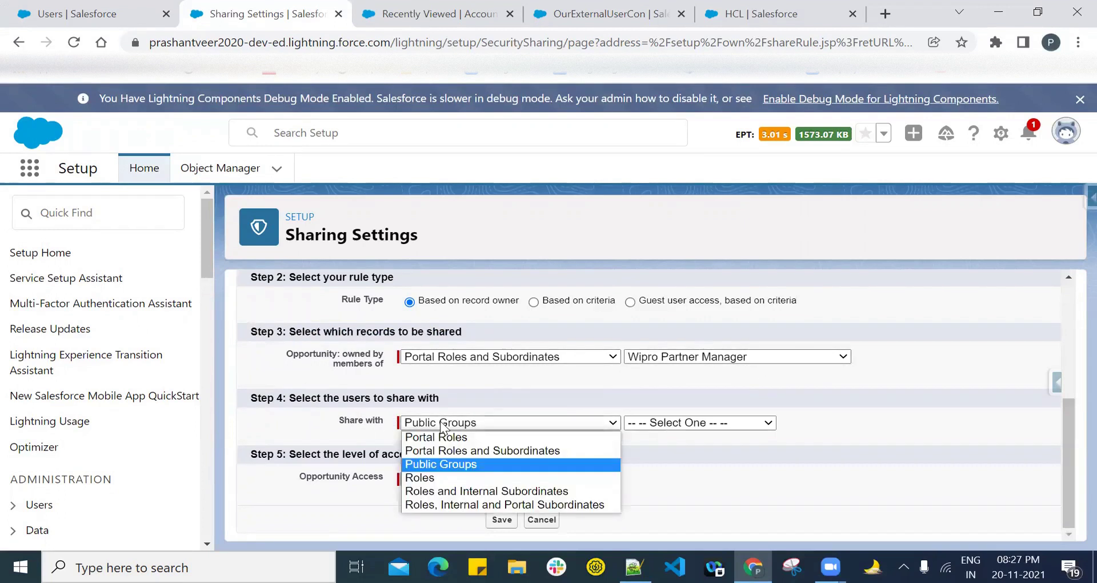
click(445, 433)
click(692, 428)
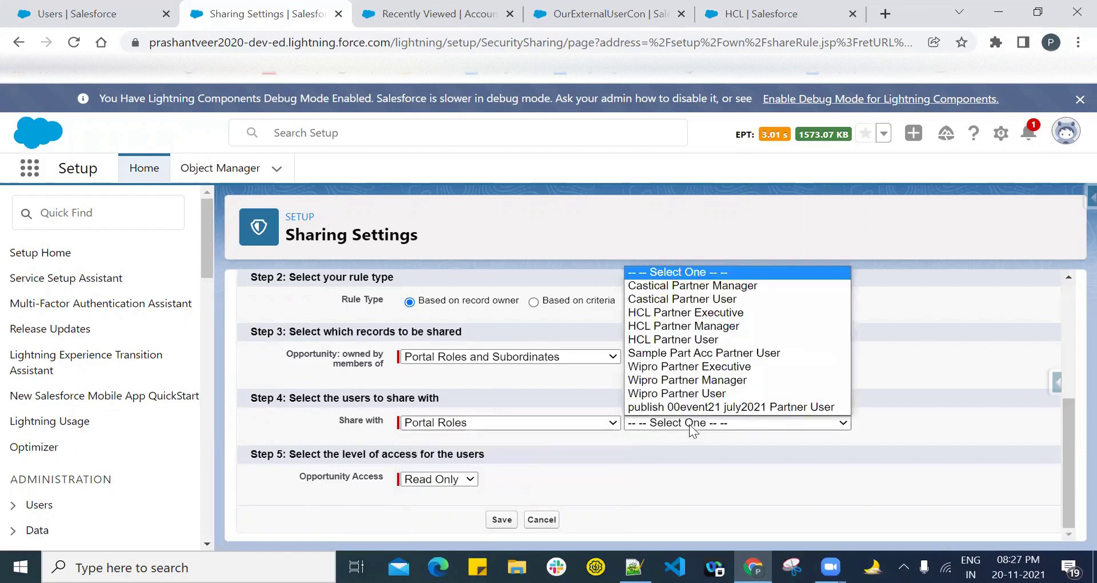
click(692, 325)
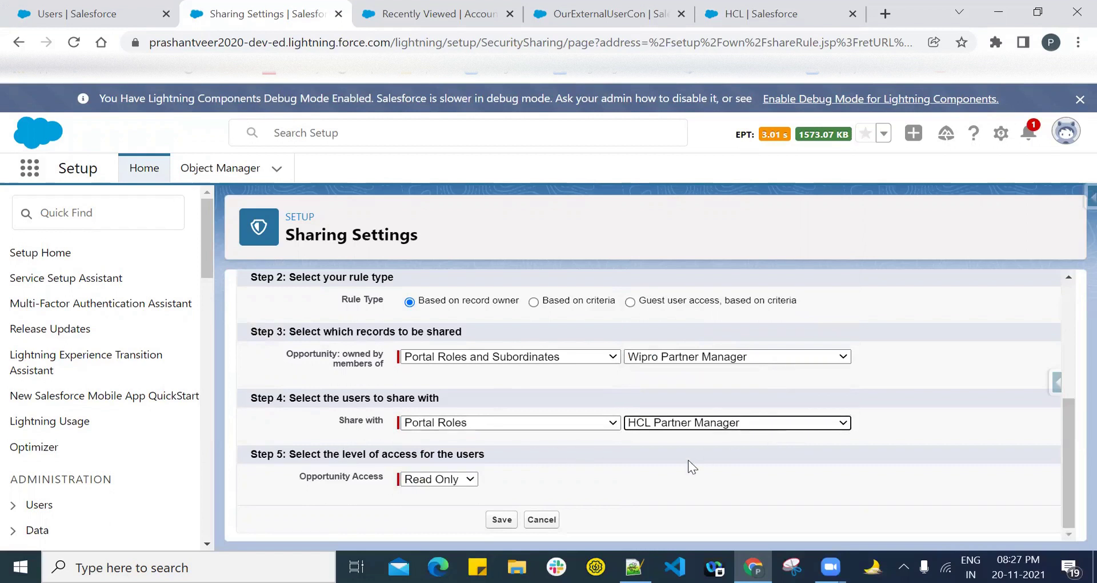
Set the Opportunity Access to Read/Write and save the sharing rule, accepting the background recalculation of sharing access.
click(451, 478)
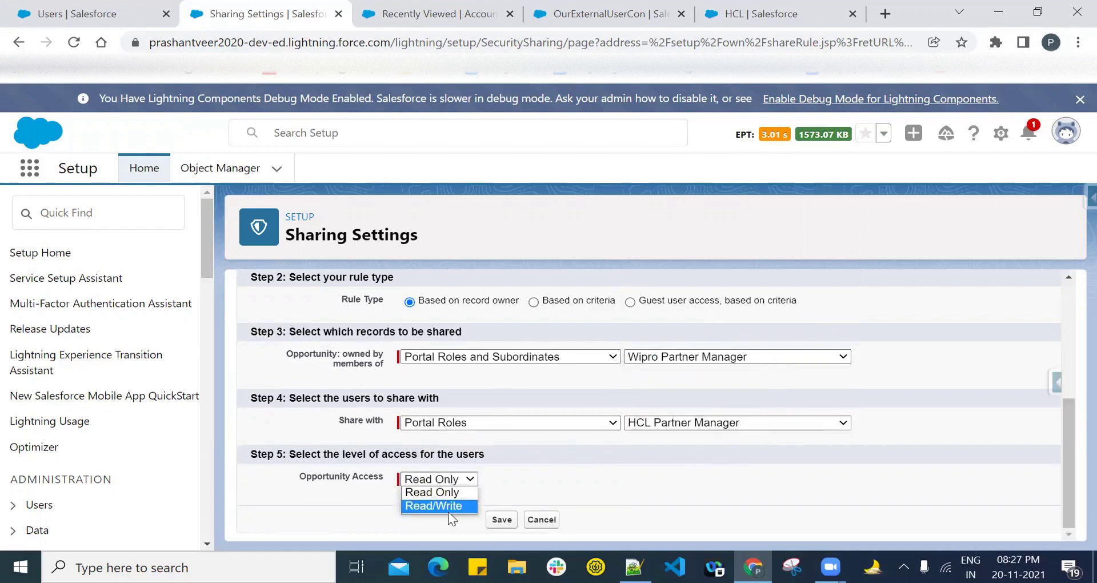
click(449, 506)
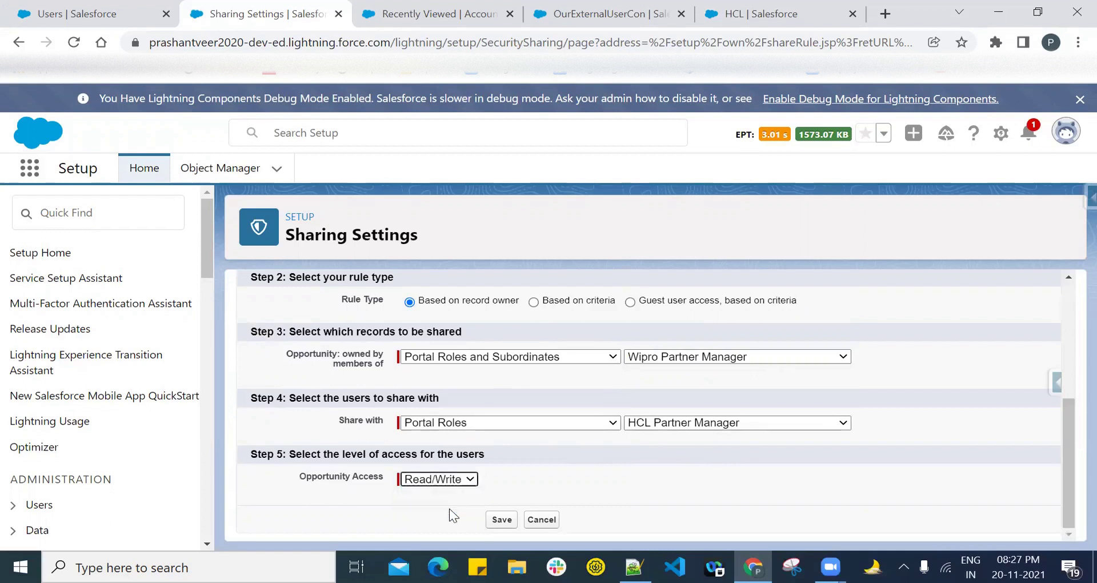
click(502, 521)
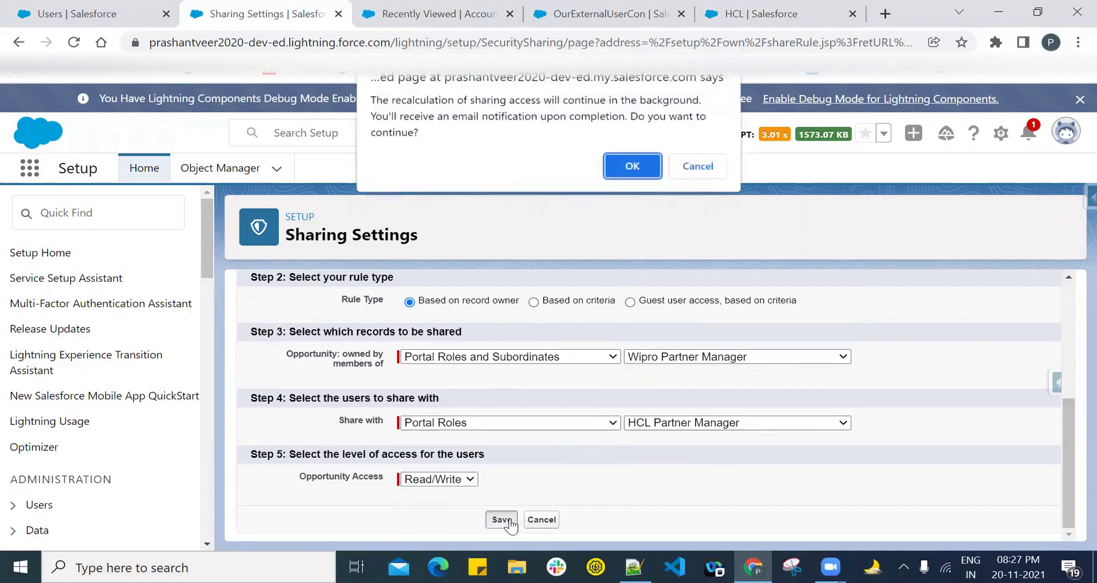
click(630, 166)
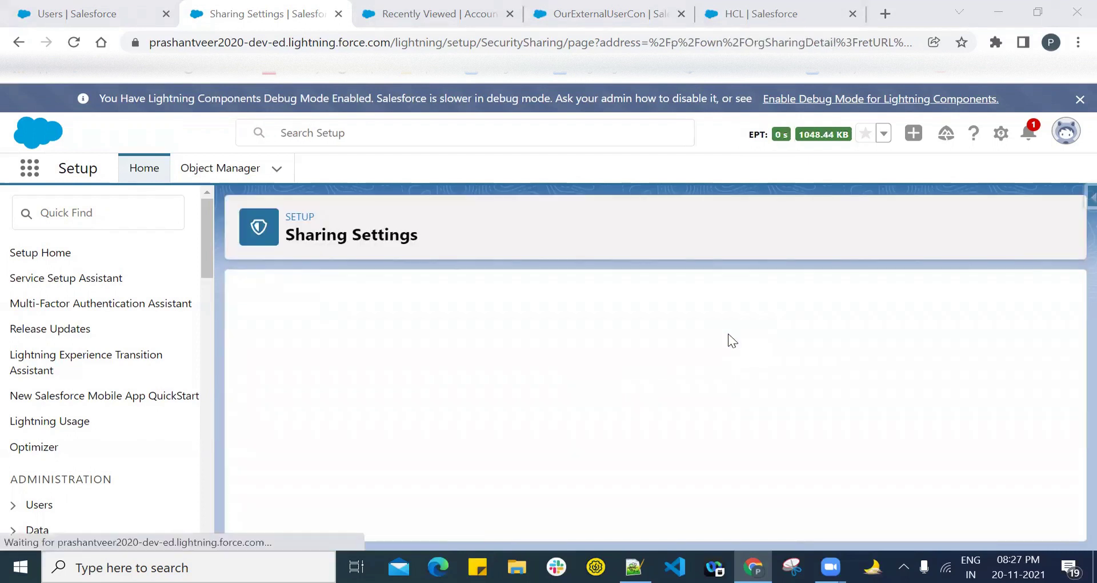
Locate the new rule under Opportunity Sharing Rules and check its criteria, shared-with role and access level.
scroll(728, 333, down, 20)
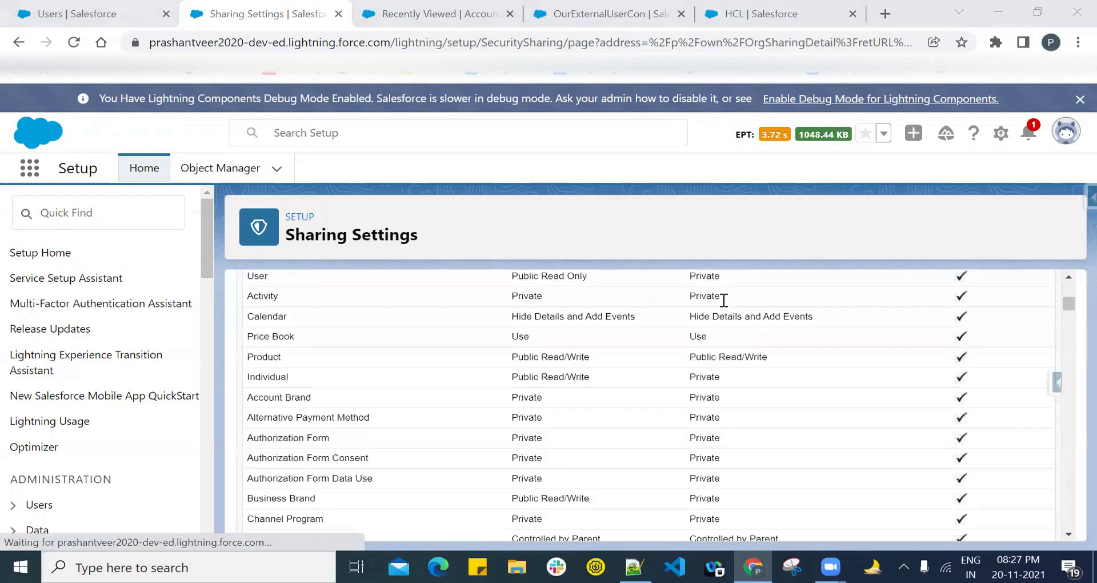
scroll(688, 334, down, 7)
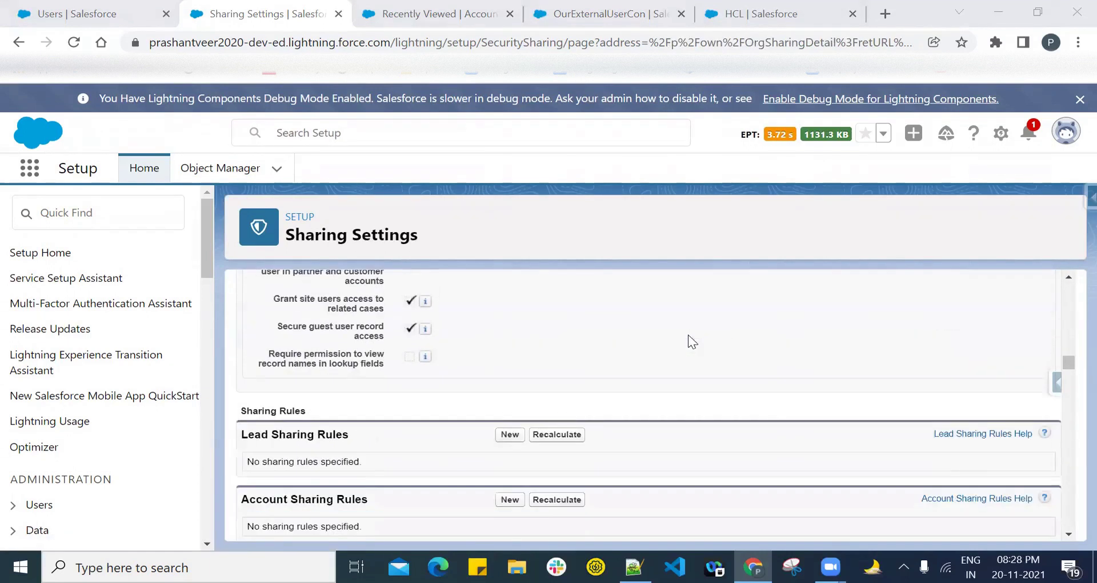
scroll(688, 334, up, 4)
scroll(687, 335, down, 7)
scroll(687, 334, down, 1)
scroll(687, 334, up, 2)
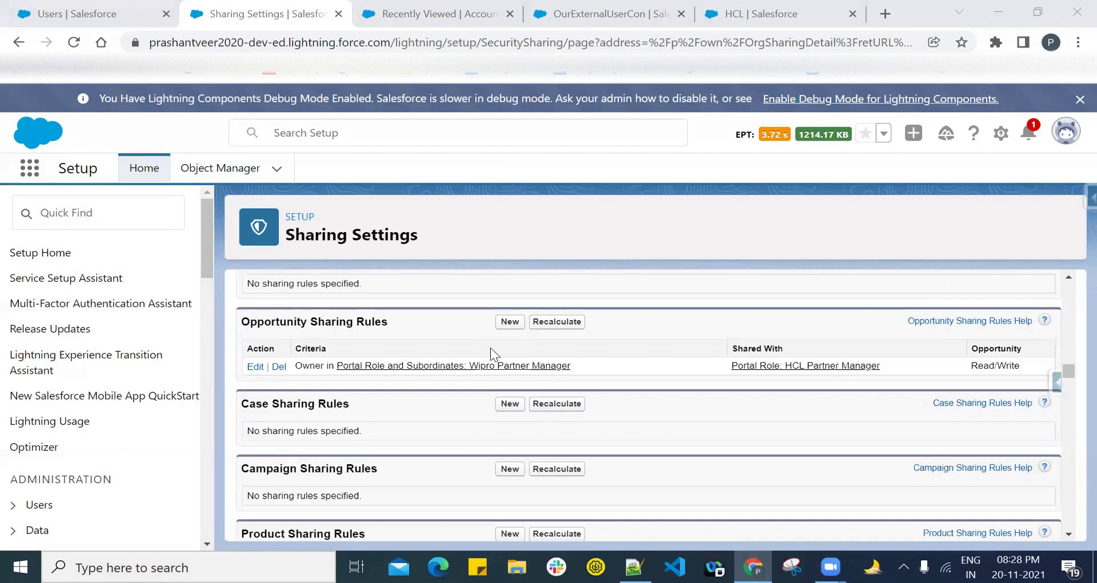
Switch to the Notepad++ notes and highlight the "owner based" and "criteria based" sharing rule types in turn.
click(633, 567)
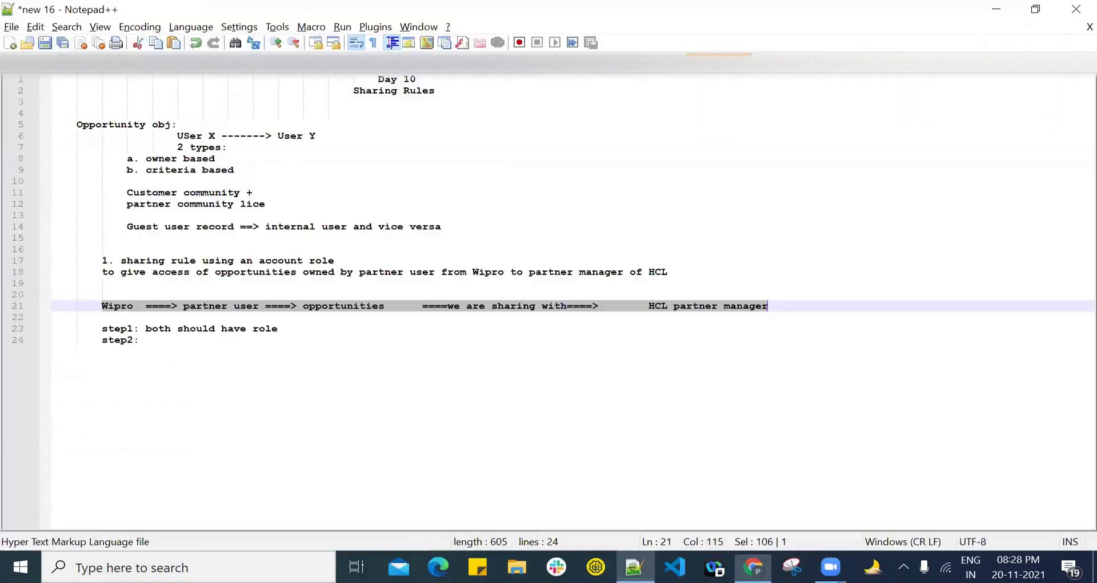
drag(146, 159, 224, 160)
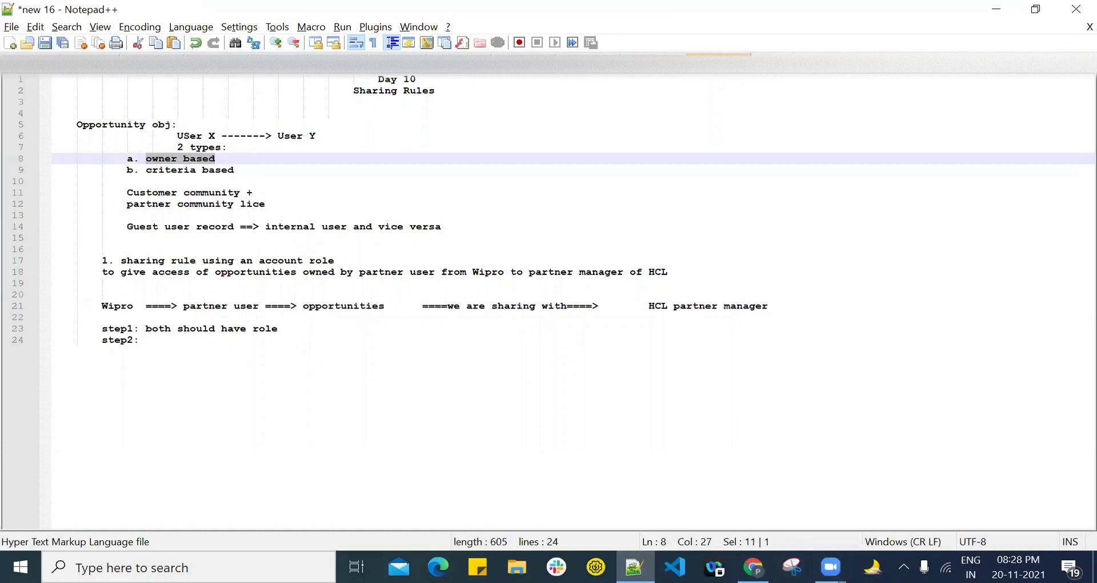
drag(146, 170, 241, 170)
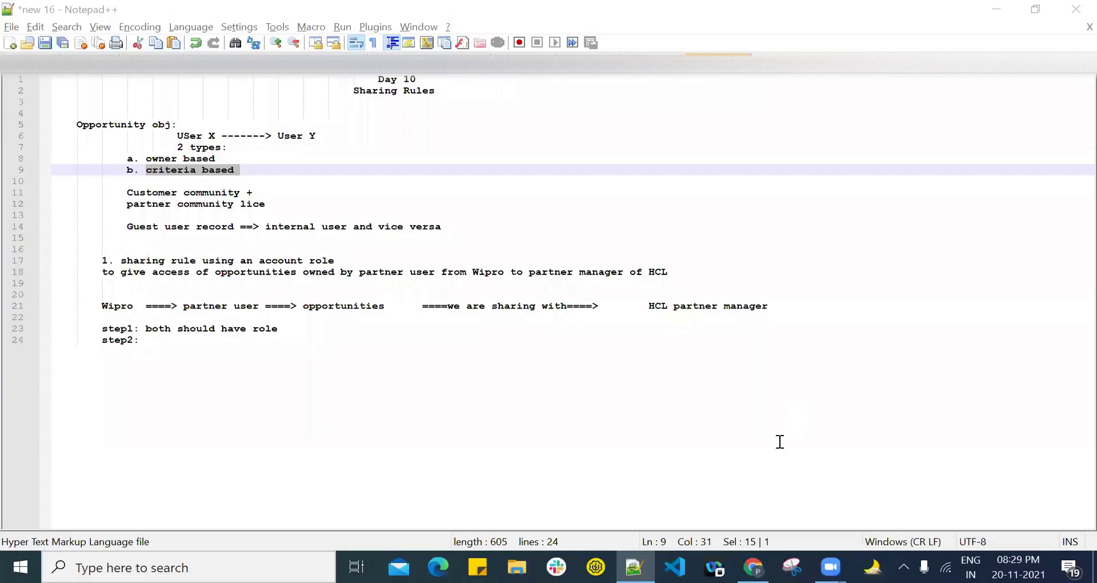
Add the closing line "to be continued......." a few blank lines below step2 in the notes.
click(780, 442)
key(Return)
key(Return)
key(Return)
key(Return)
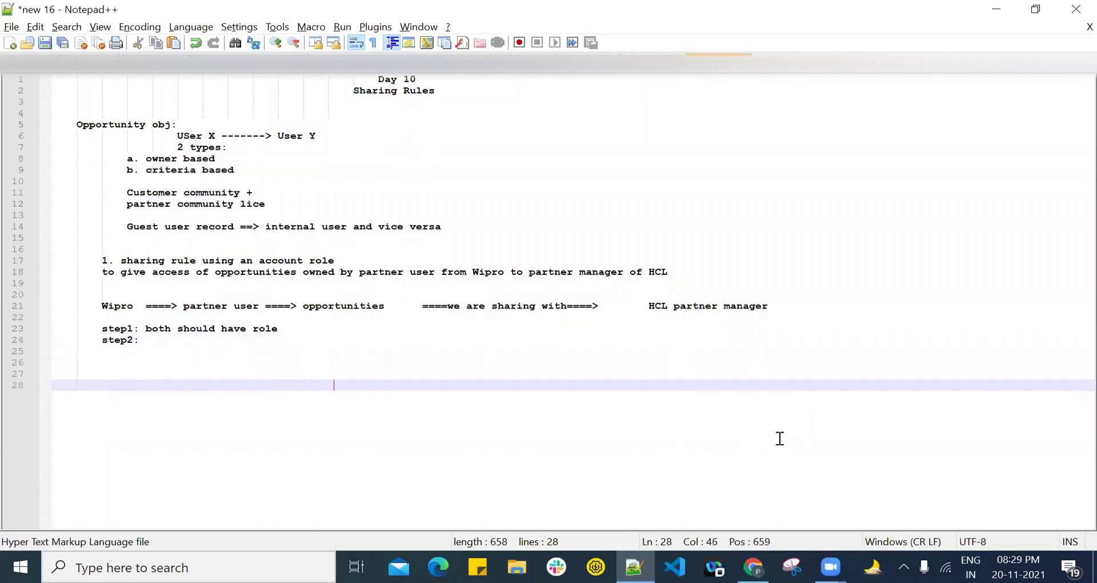
text(to be co)
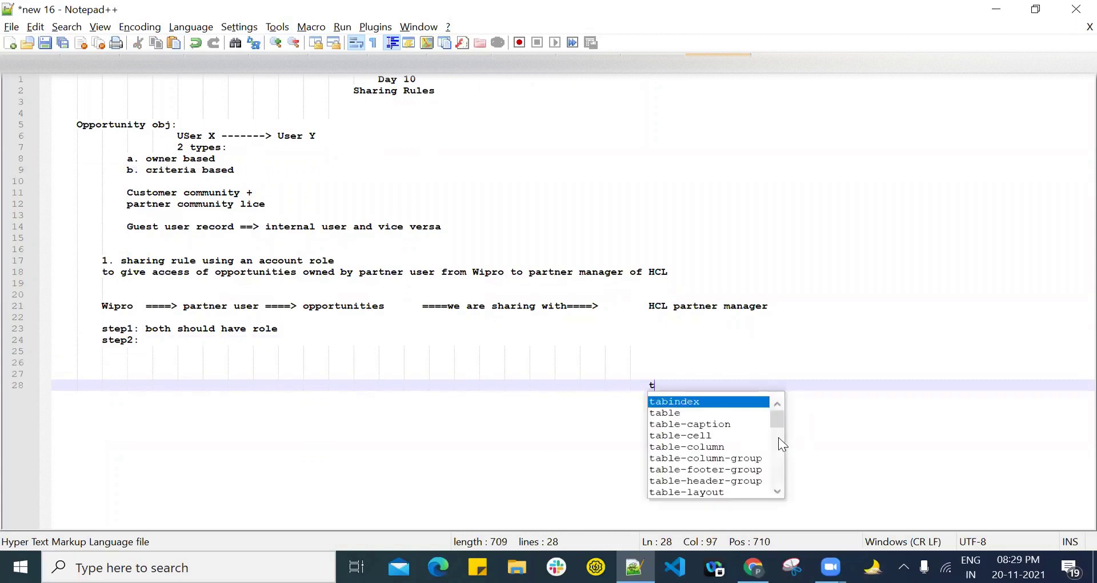
text(ntinues)
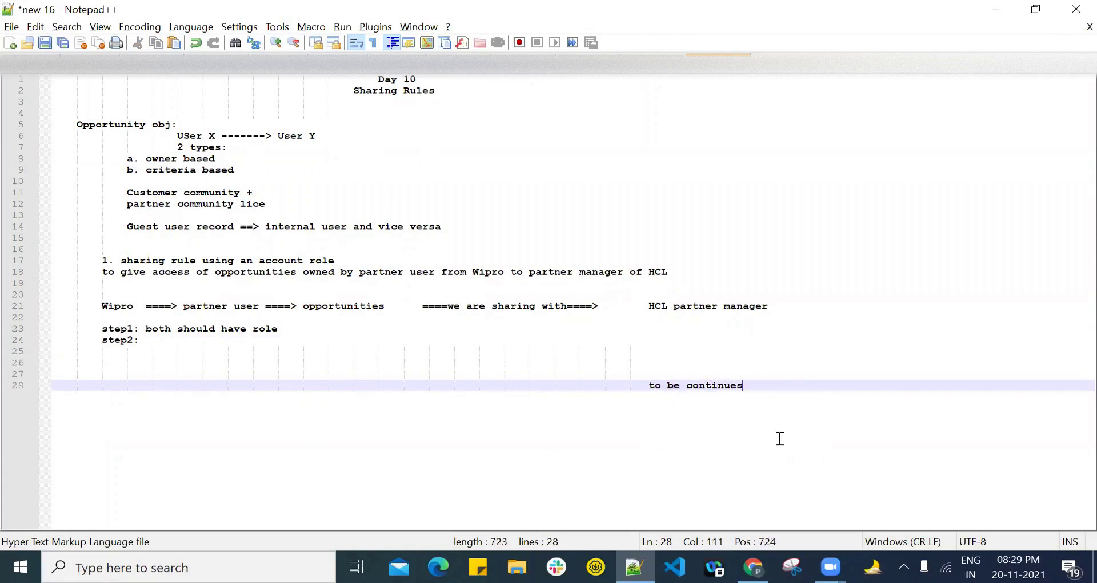
key(BackSpace)
text(d.......)
Extend the notes' title to "Day 10 (a)" and return to the end of the document.
click(436, 82)
text((a)
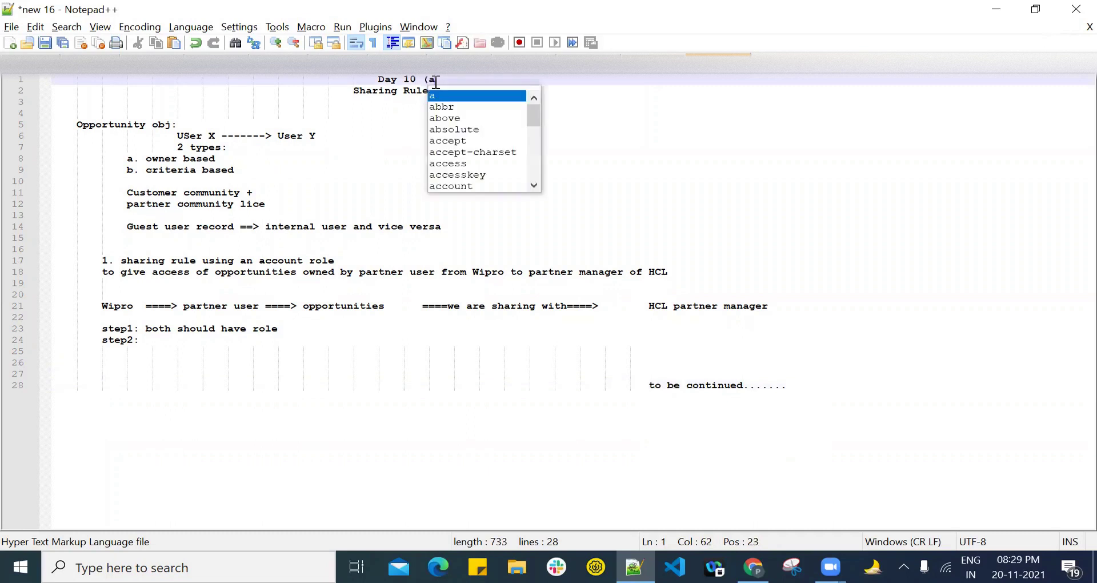
text())
click(846, 407)
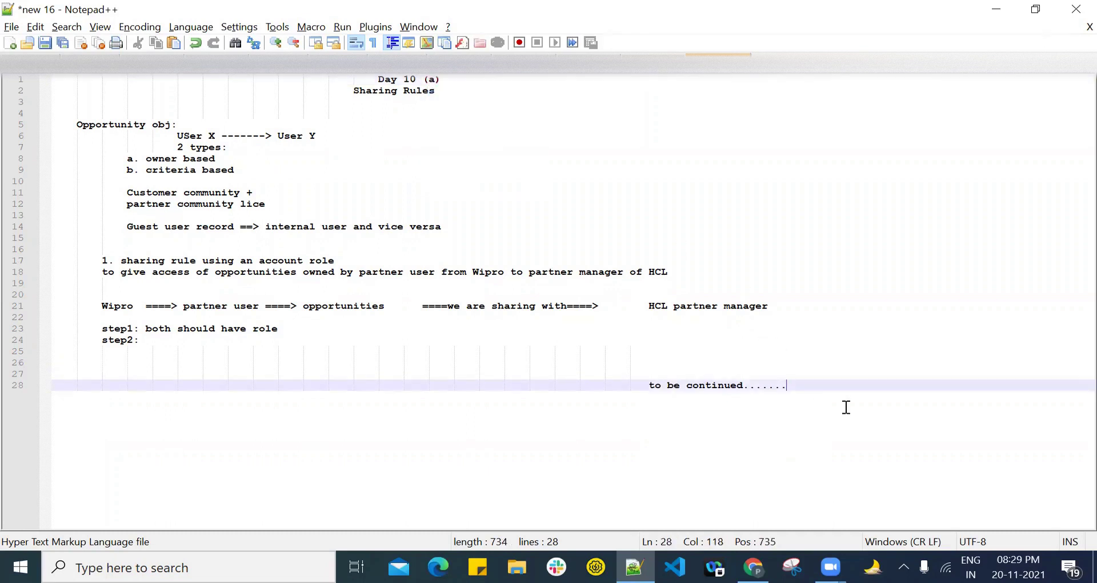